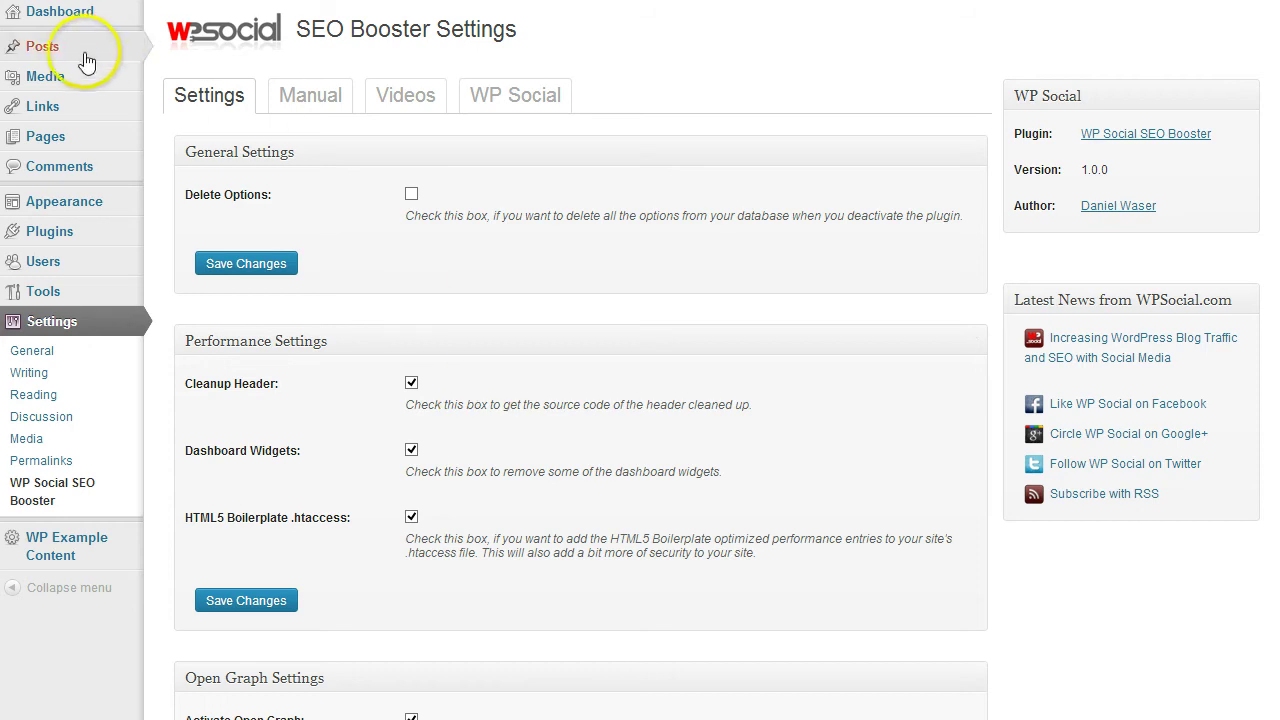
# Step: Open the All Posts list and scroll down to the SEO Booster Review post
pyautogui.moveTo(86, 60)
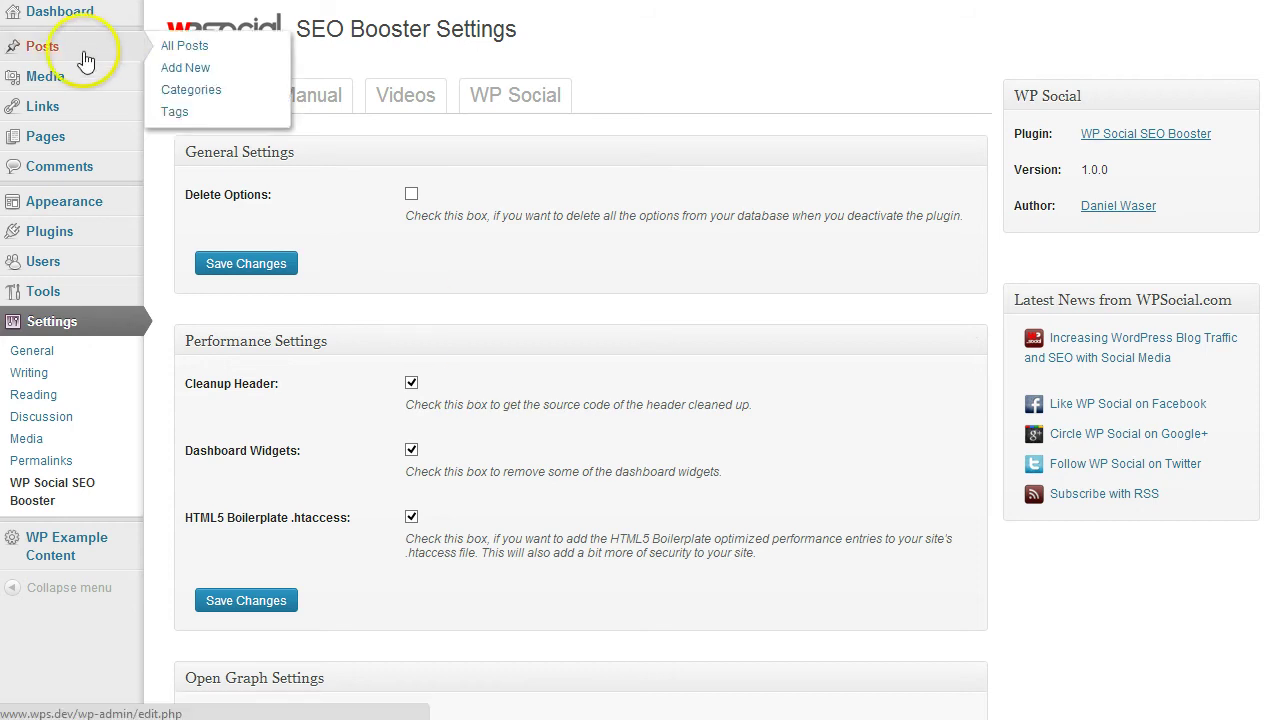
pyautogui.click(196, 55)
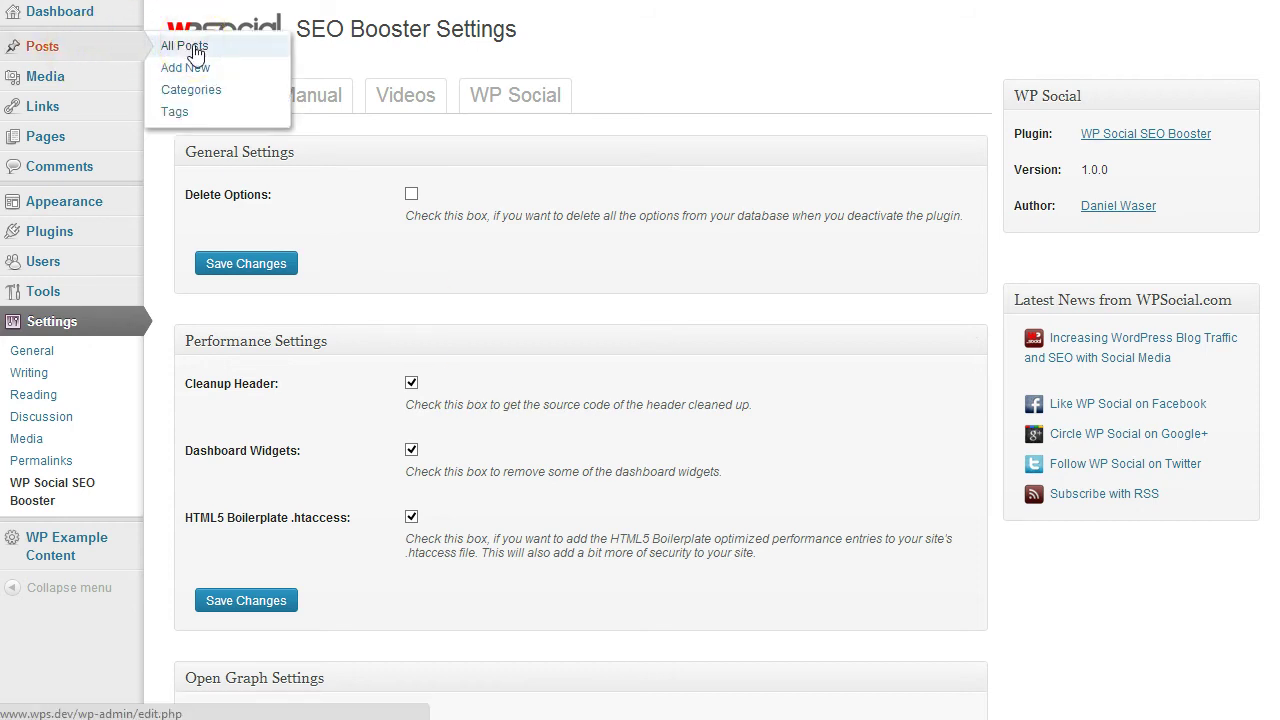
pyautogui.scroll(-2, 466, 263)
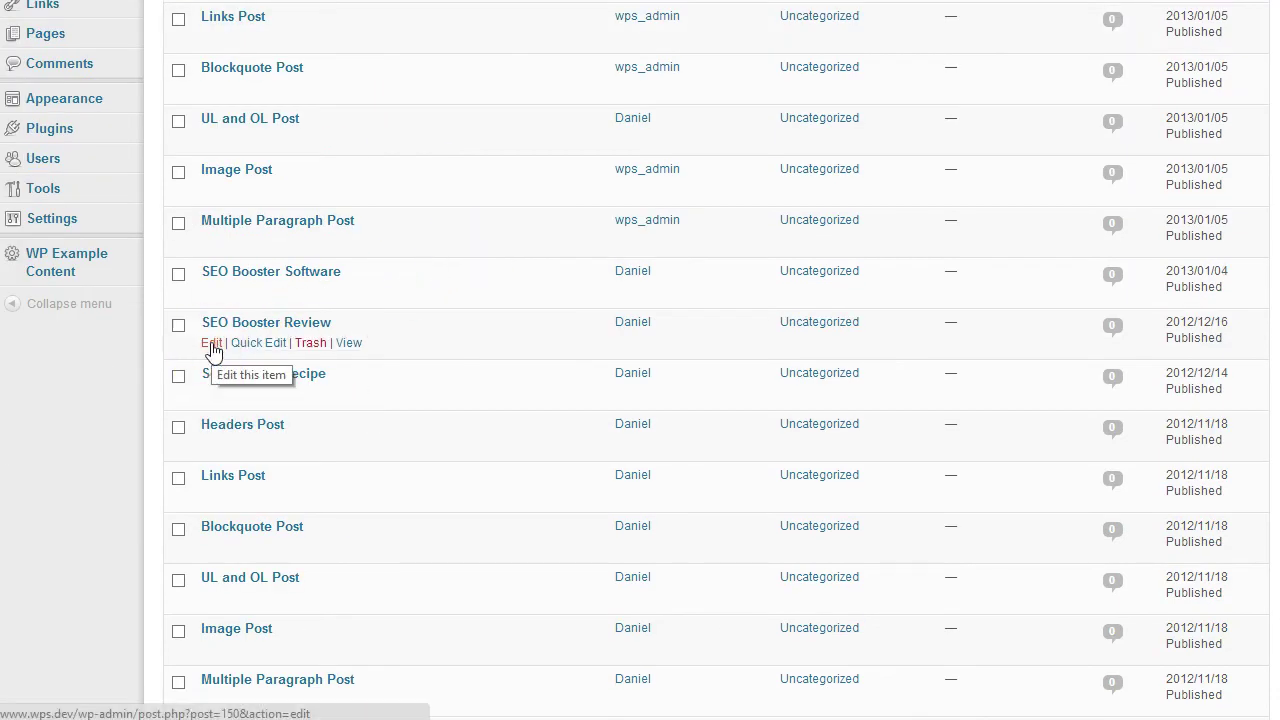
# Step: Edit SEO Booster Review and scroll to its WPSocial SEO Booster Open Graph fields
pyautogui.click(212, 344)
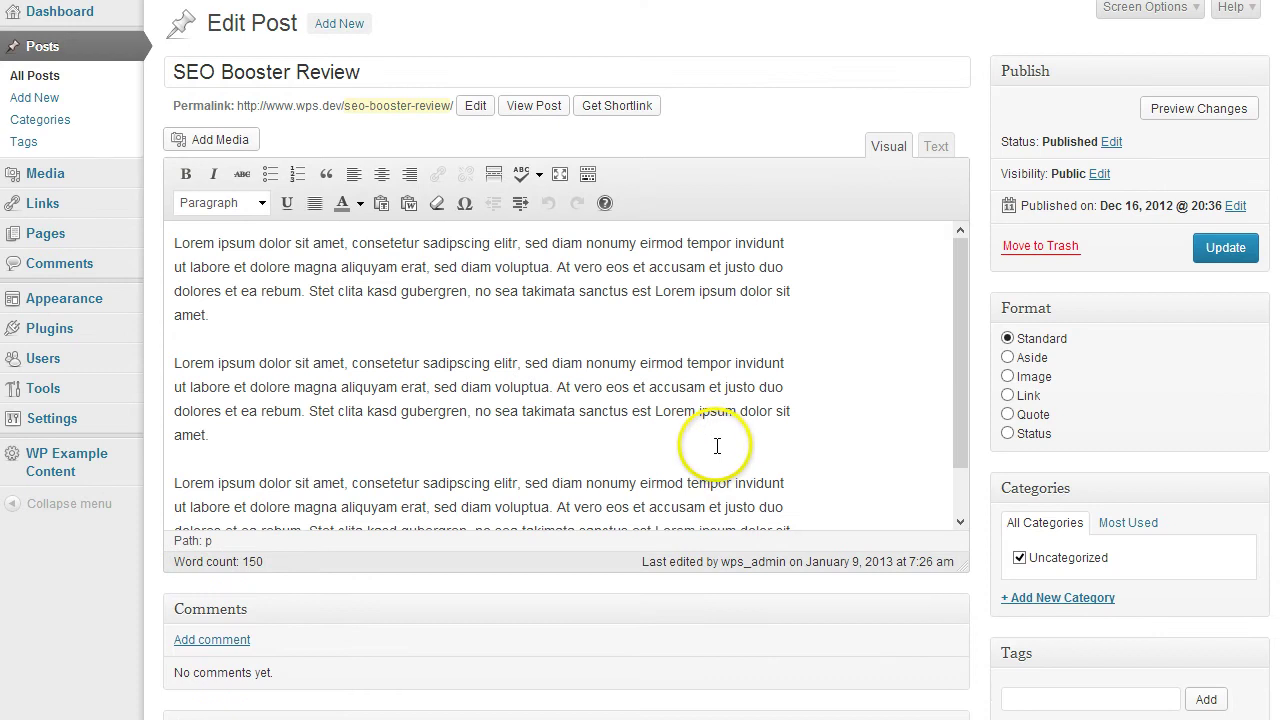
pyautogui.click(375, 345)
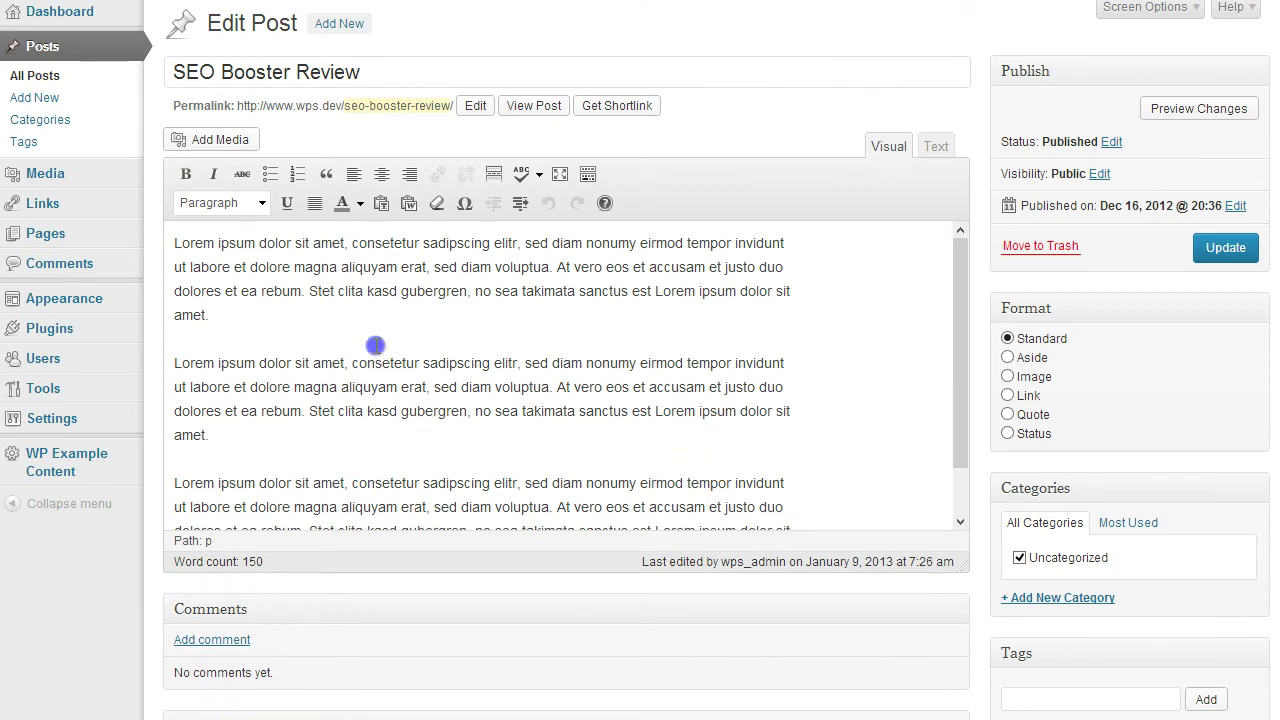
pyautogui.scroll(-3, 376, 346)
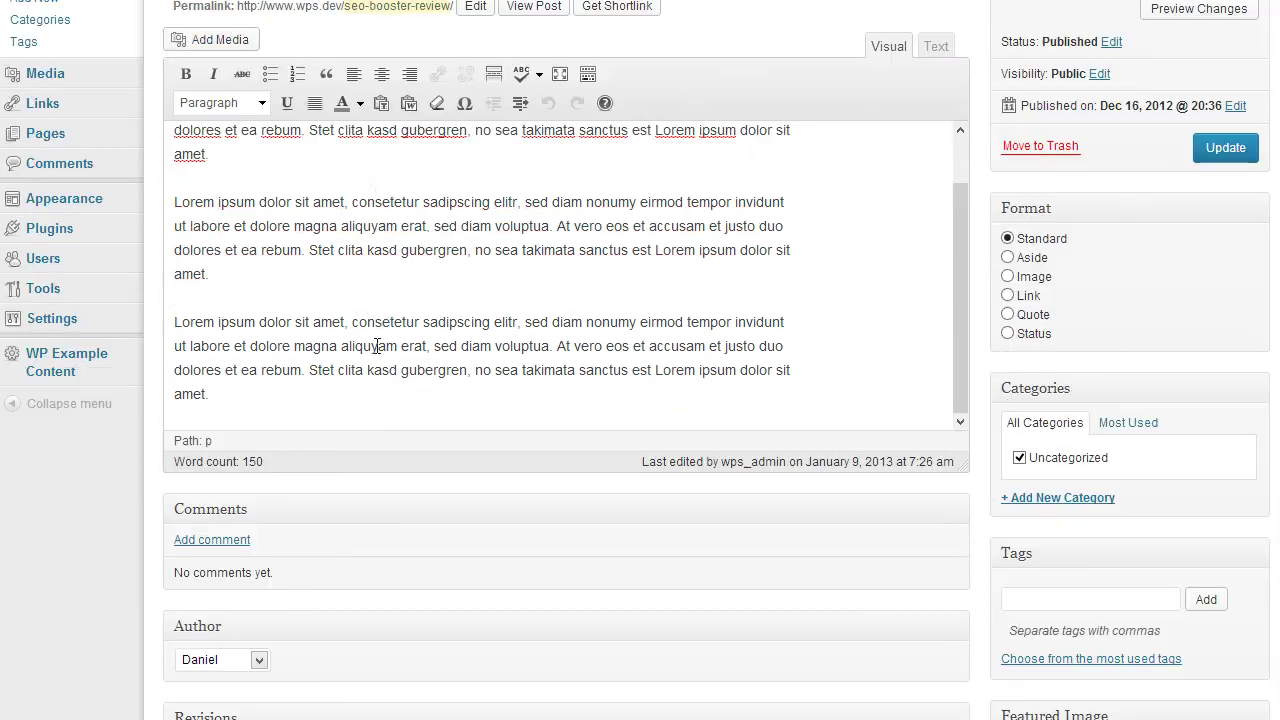
pyautogui.click(533, 430)
pyautogui.scroll(-3, 533, 430)
pyautogui.scroll(-2, 532, 423)
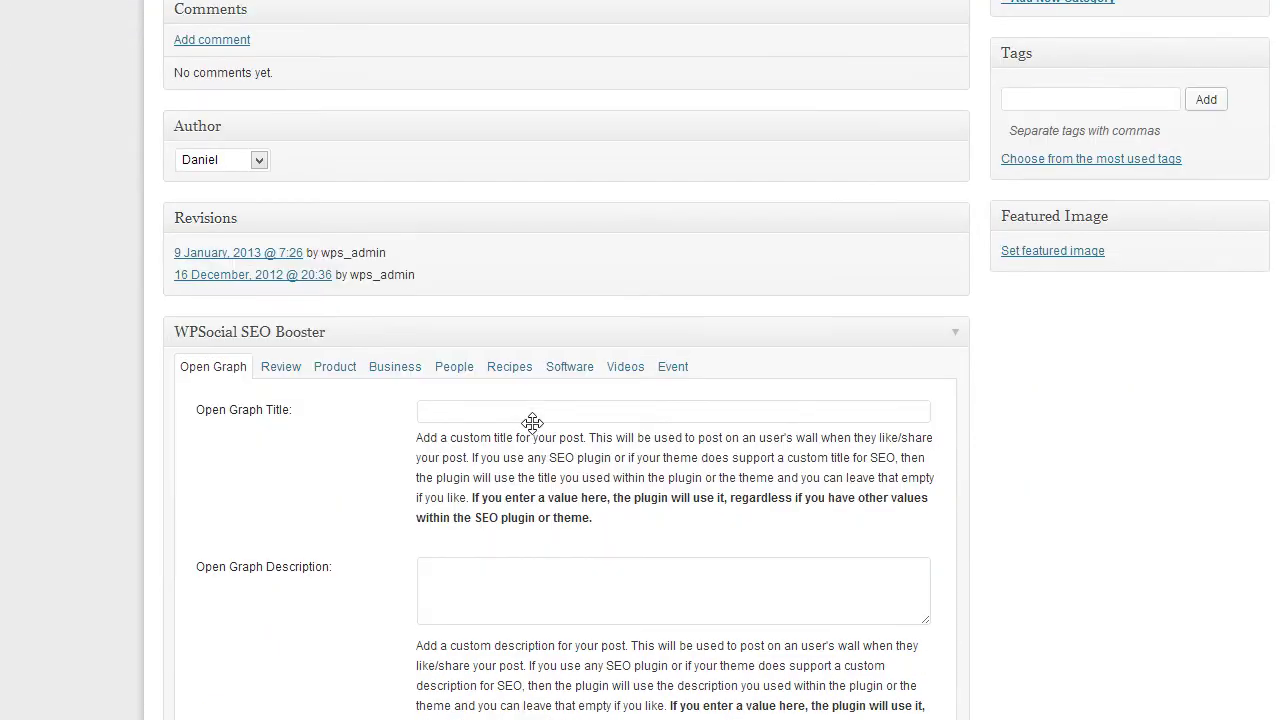
pyautogui.scroll(-1, 532, 423)
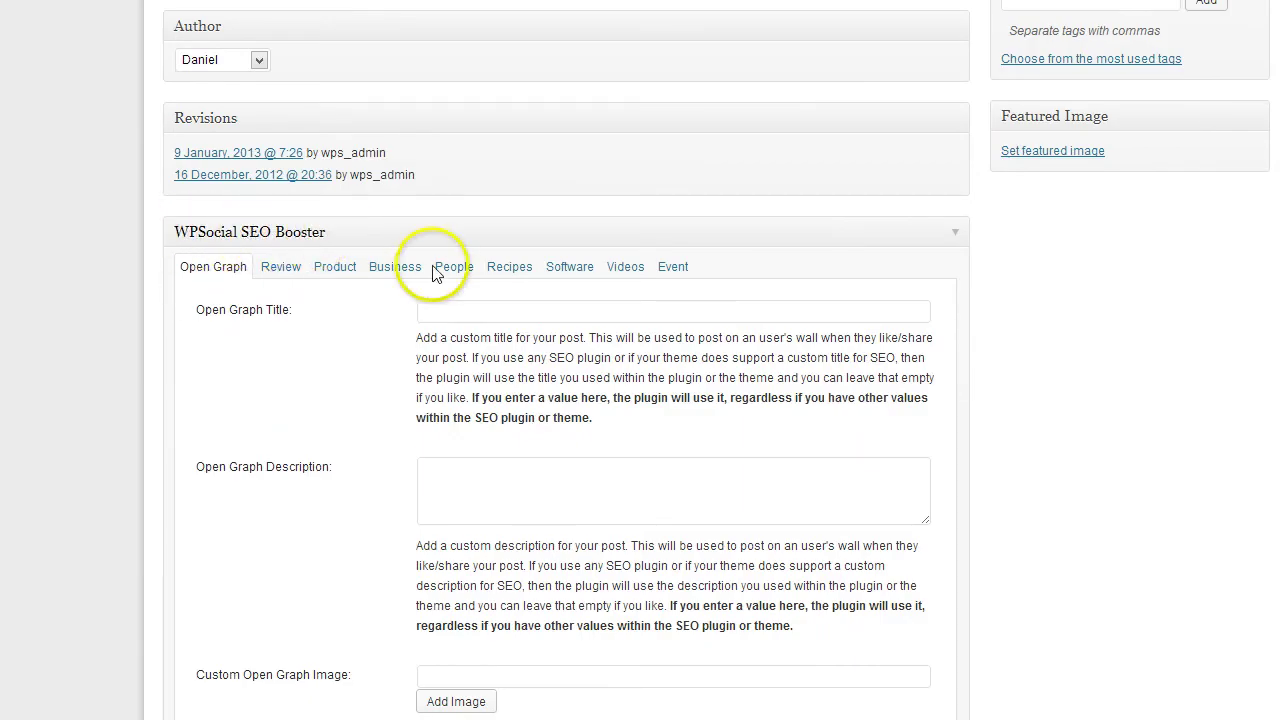
# Step: Show the Review tab fields, keeping display position Top Right and product name SEO Booster
pyautogui.click(279, 266)
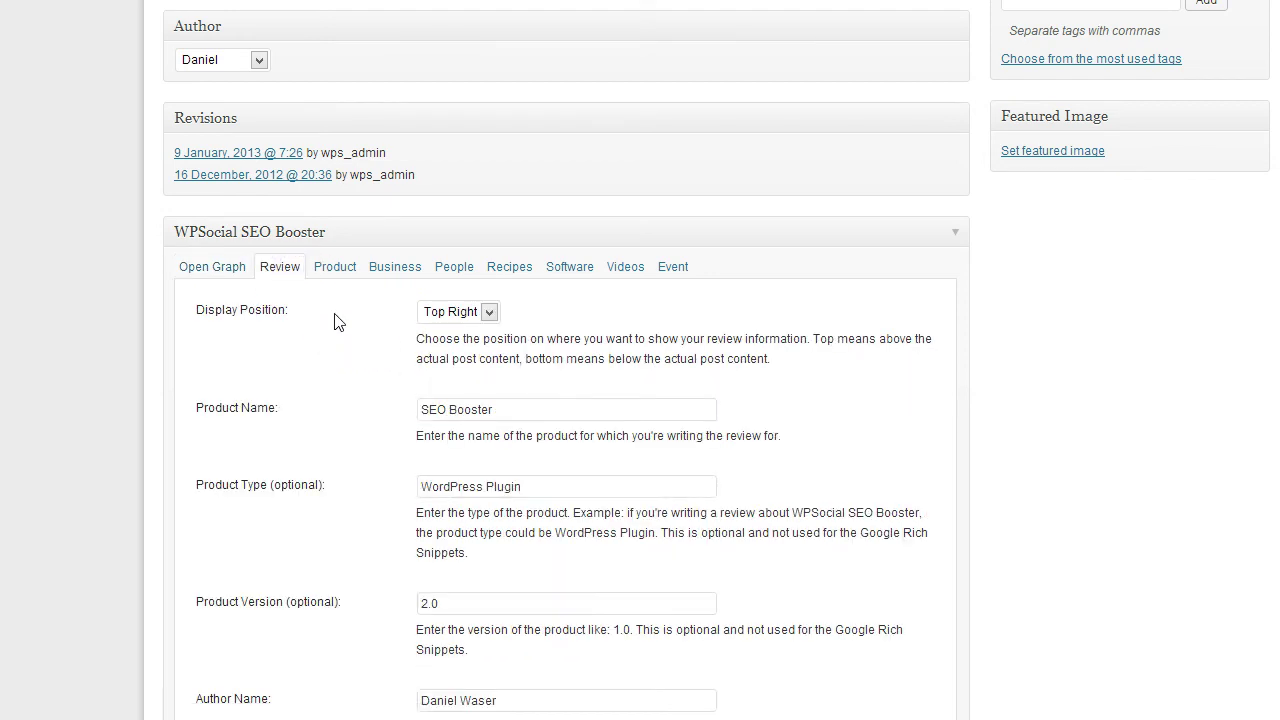
pyautogui.scroll(-2, 335, 321)
pyautogui.scroll(1, 335, 321)
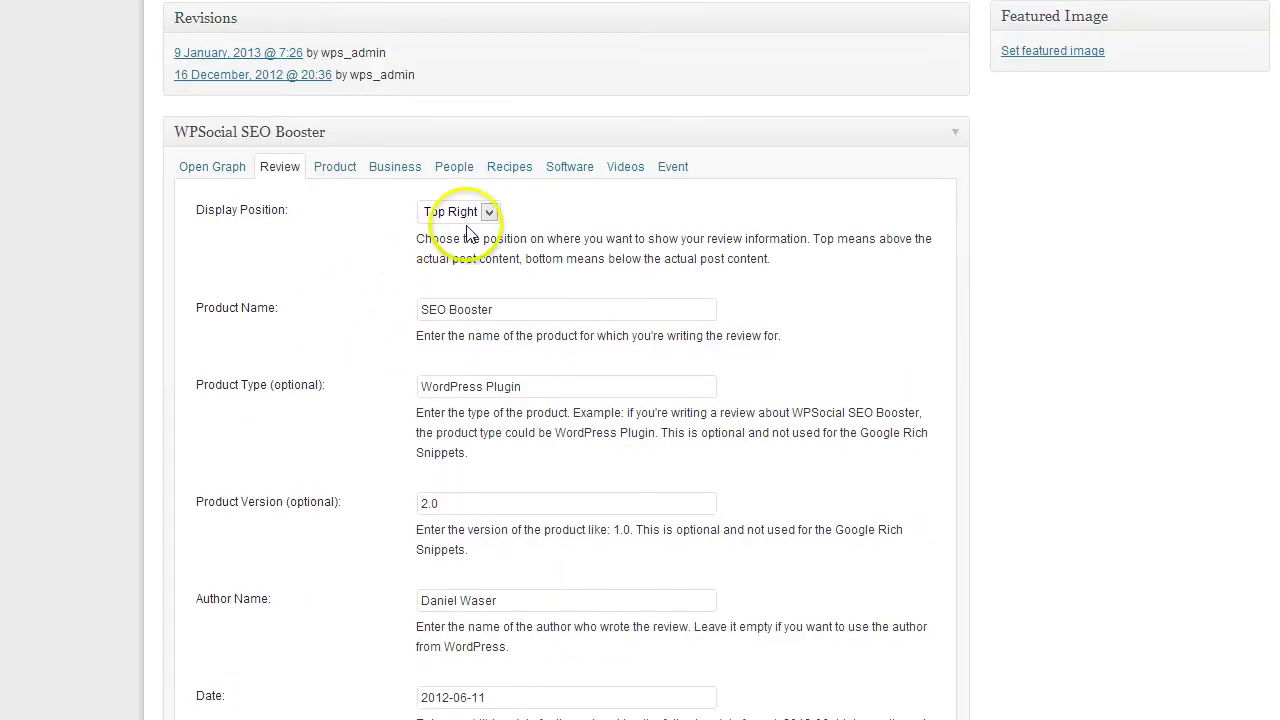
pyautogui.click(489, 213)
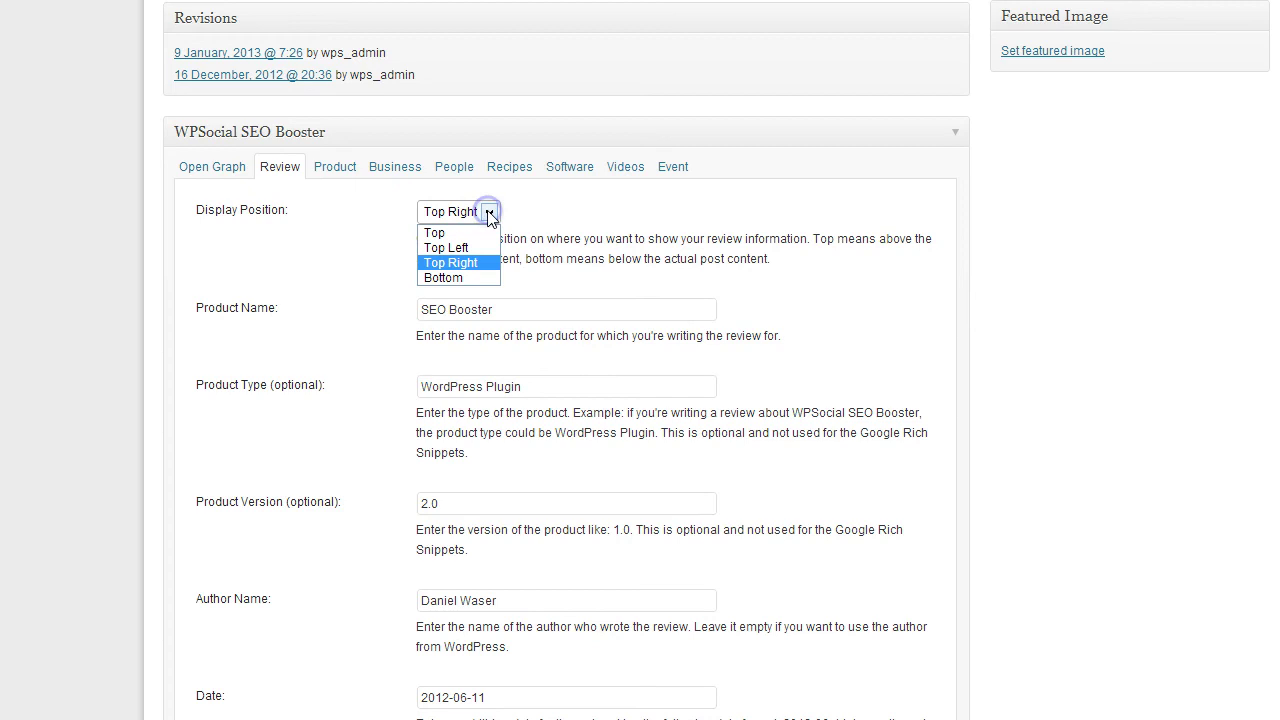
pyautogui.click(488, 212)
pyautogui.click(518, 306)
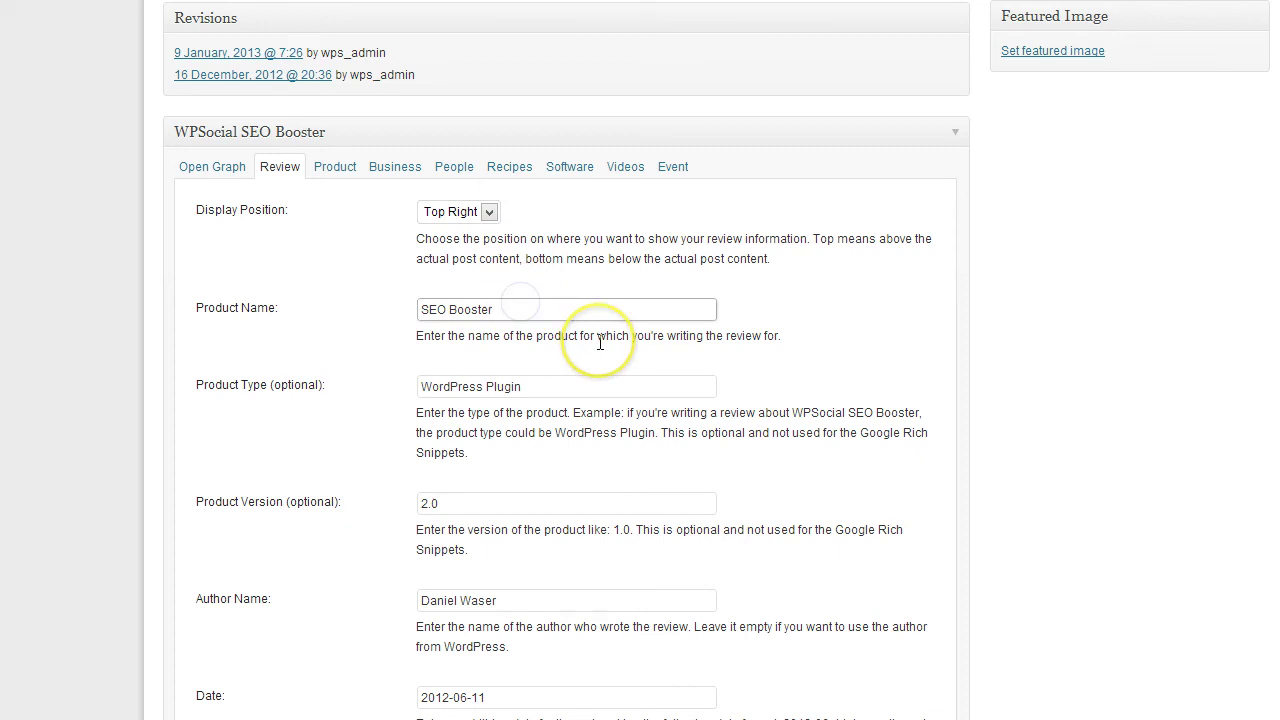
pyautogui.scroll(-1, 600, 342)
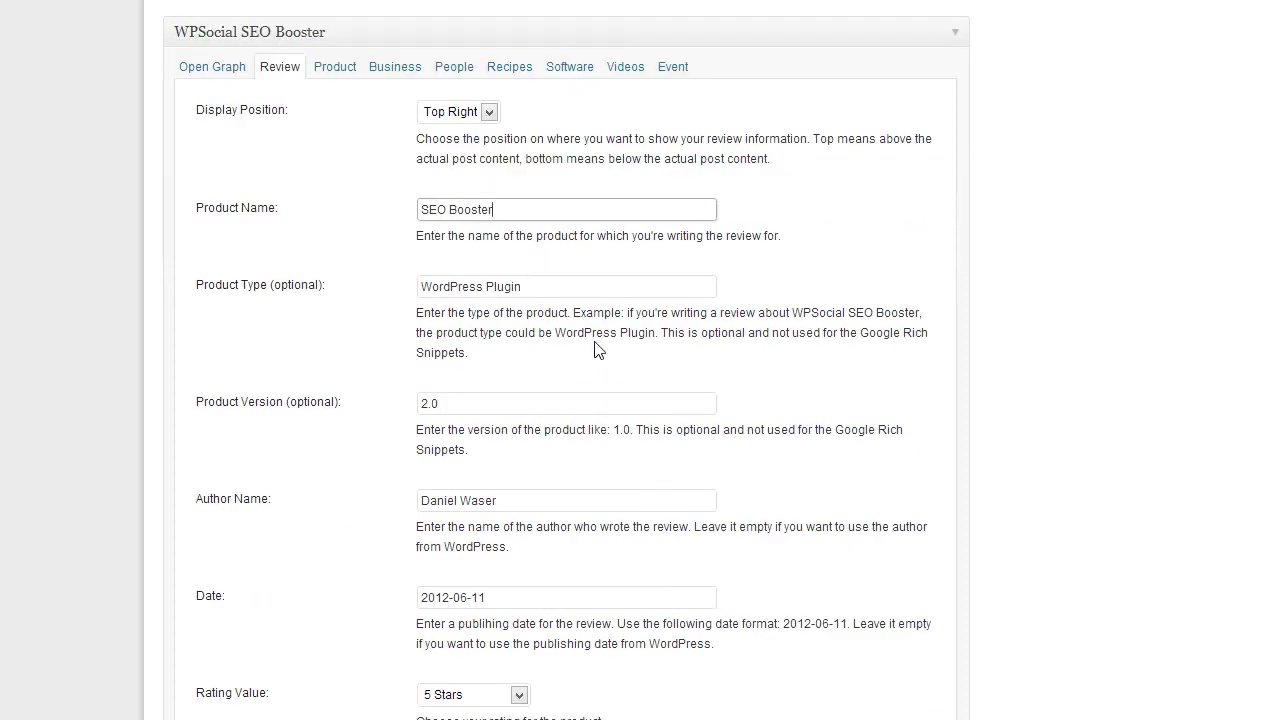
pyautogui.click(599, 349)
# Step: Check Product Type, Product Version 2.0, Author Name and the review date 2012-06-11
pyautogui.click(576, 288)
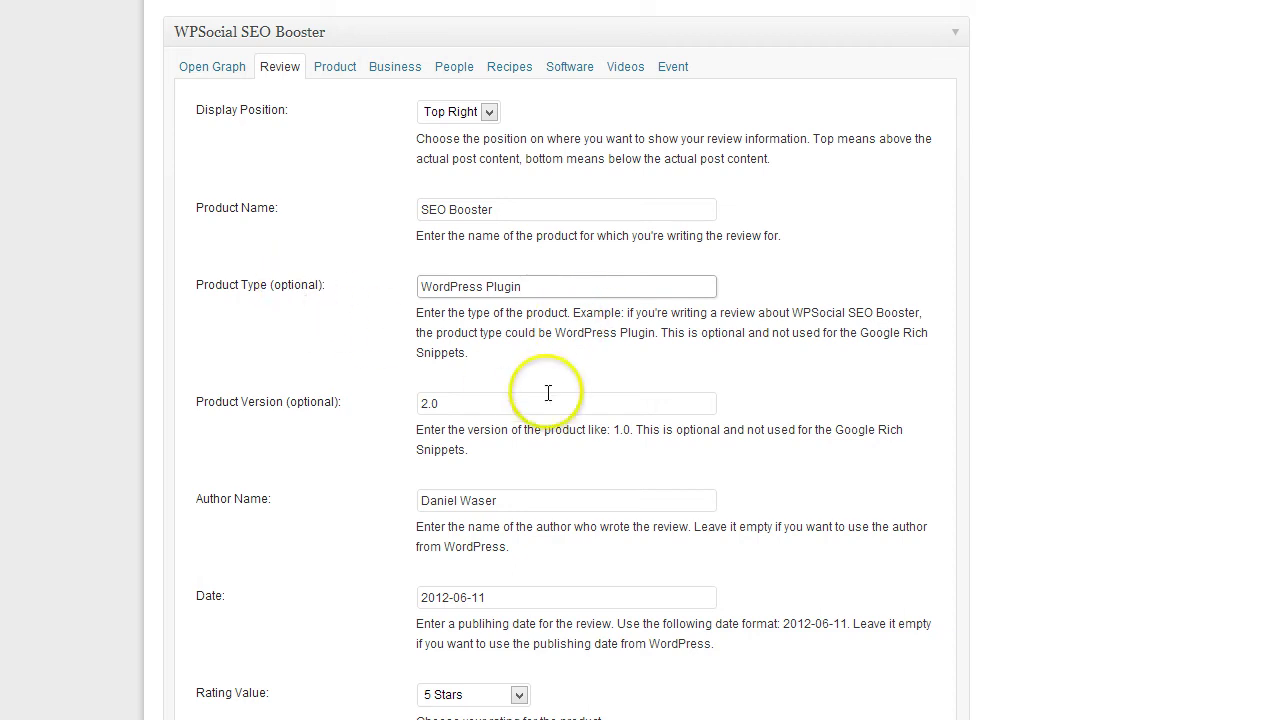
pyautogui.scroll(-1, 548, 393)
pyautogui.click(478, 300)
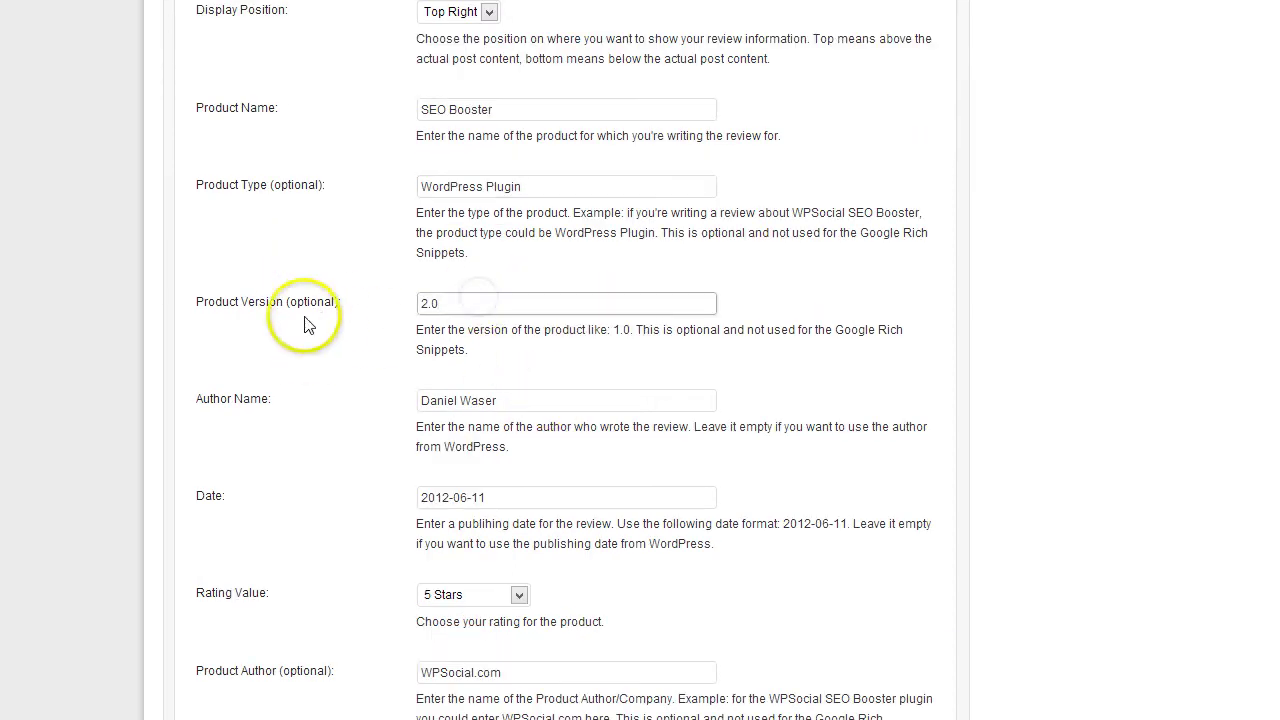
pyautogui.scroll(-1, 312, 368)
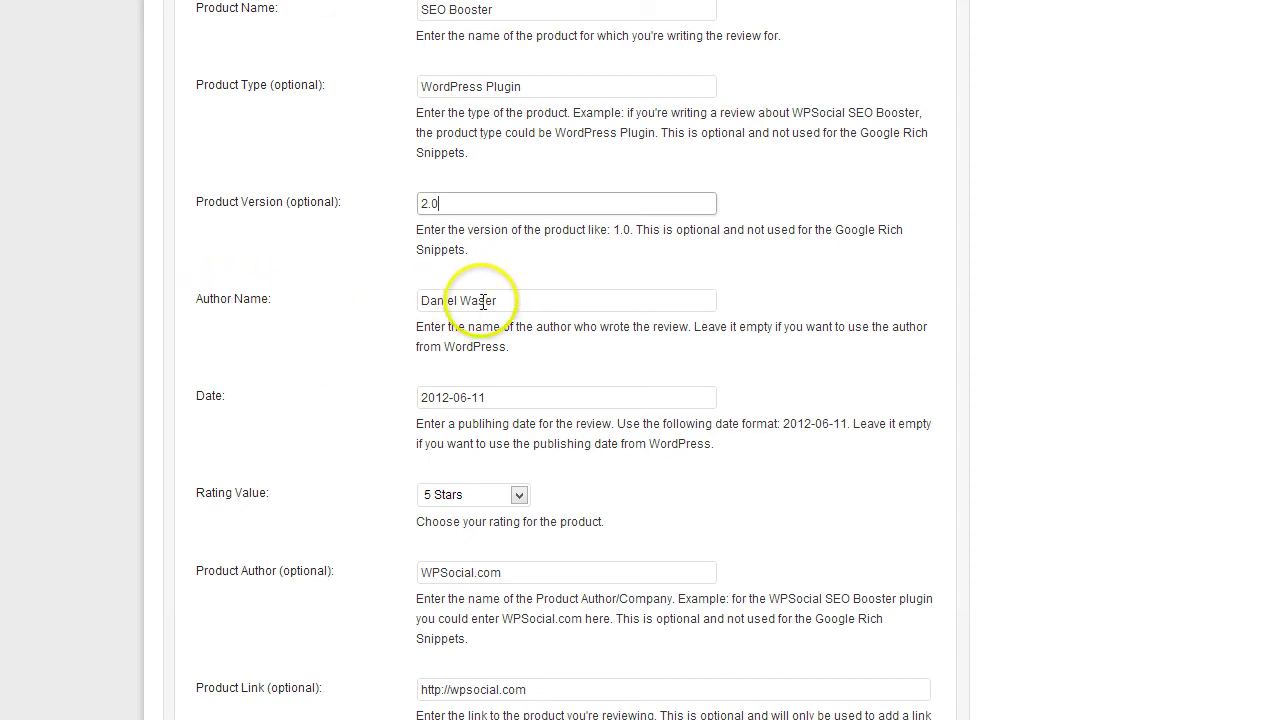
pyautogui.click(522, 302)
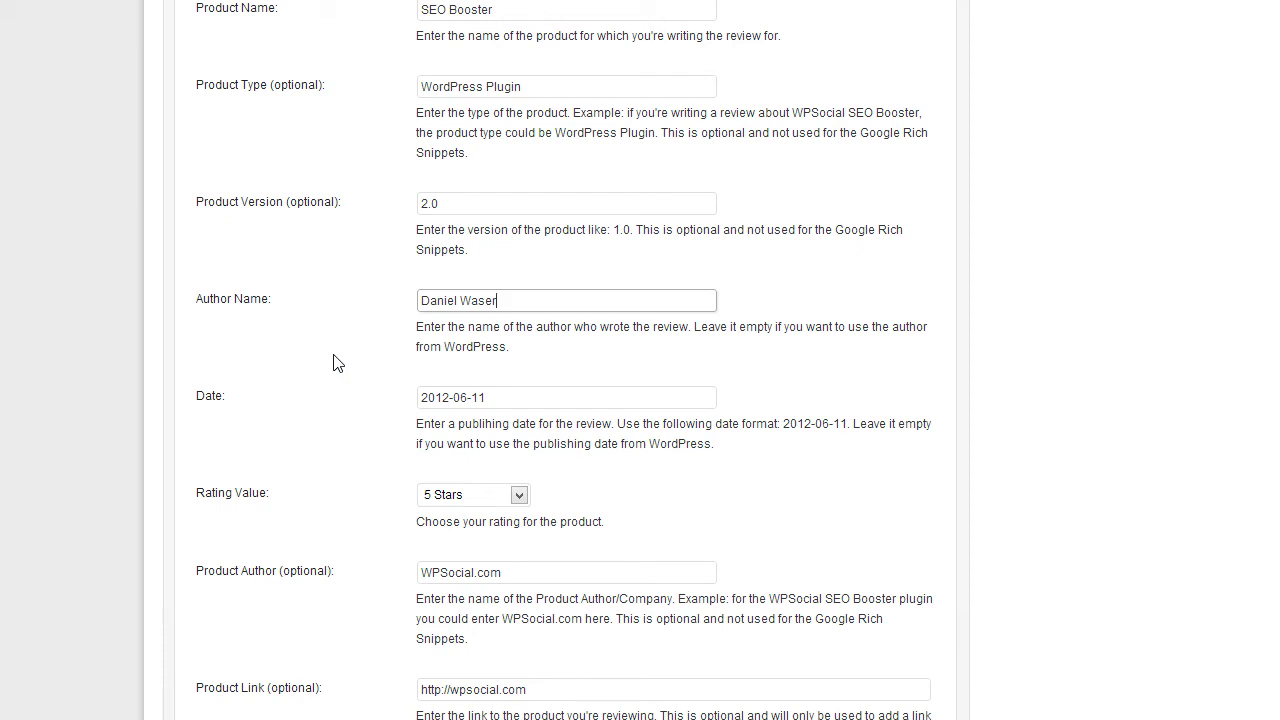
pyautogui.scroll(-1, 336, 362)
pyautogui.click(510, 293)
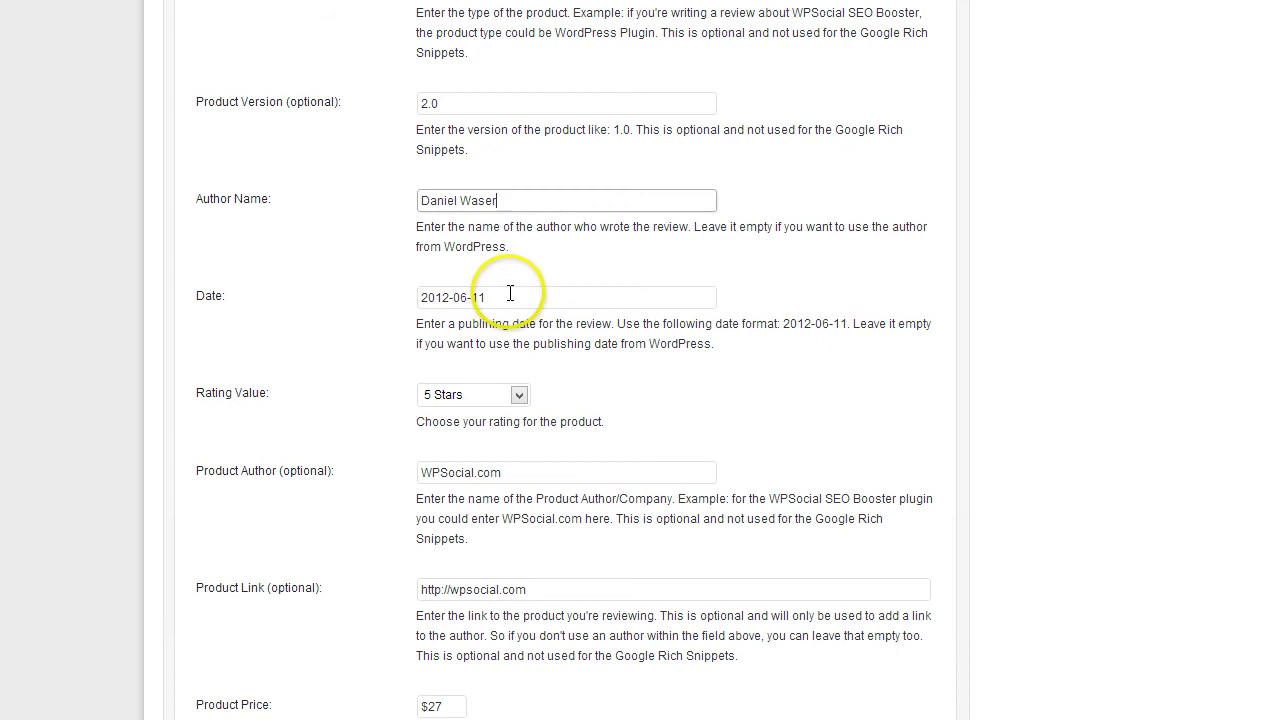
pyautogui.click(536, 193)
pyautogui.click(543, 299)
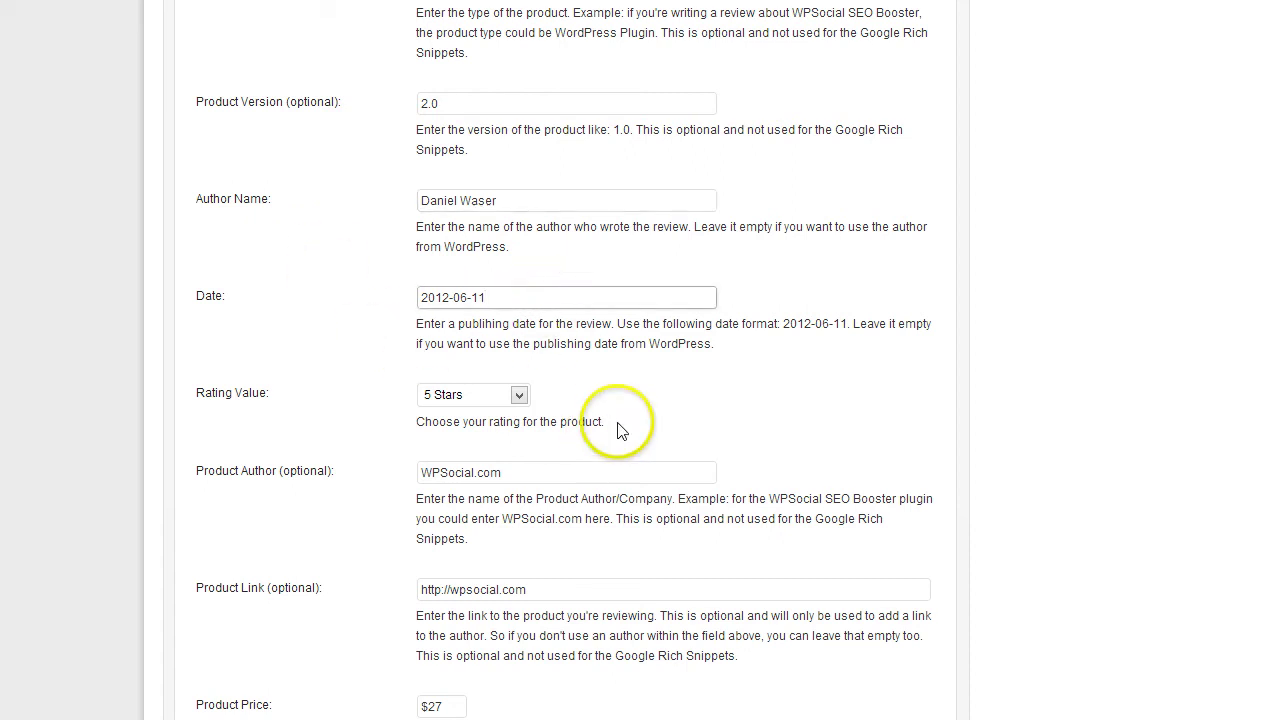
pyautogui.scroll(-3, 665, 428)
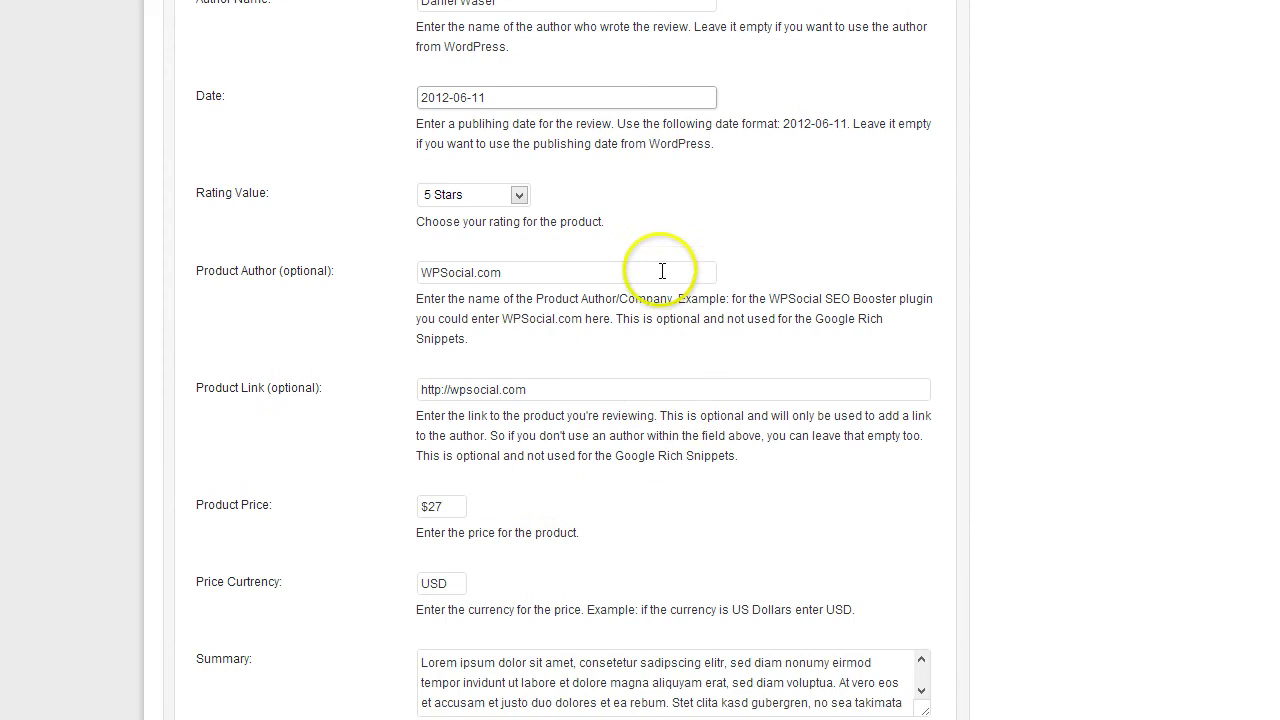
pyautogui.scroll(2, 685, 257)
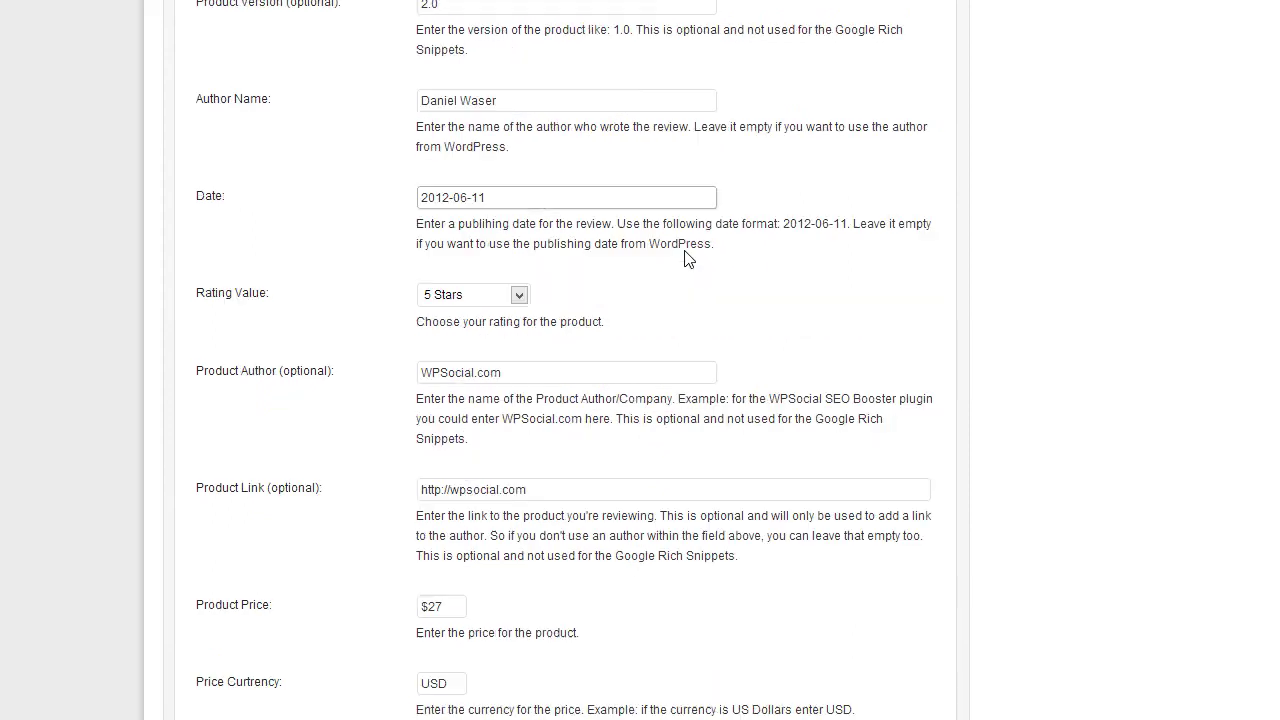
pyautogui.click(589, 204)
# Step: Keep the review rating at 5 Stars and check the Product Author and Product Link fields
pyautogui.scroll(5, 700, 312)
pyautogui.scroll(6, 700, 312)
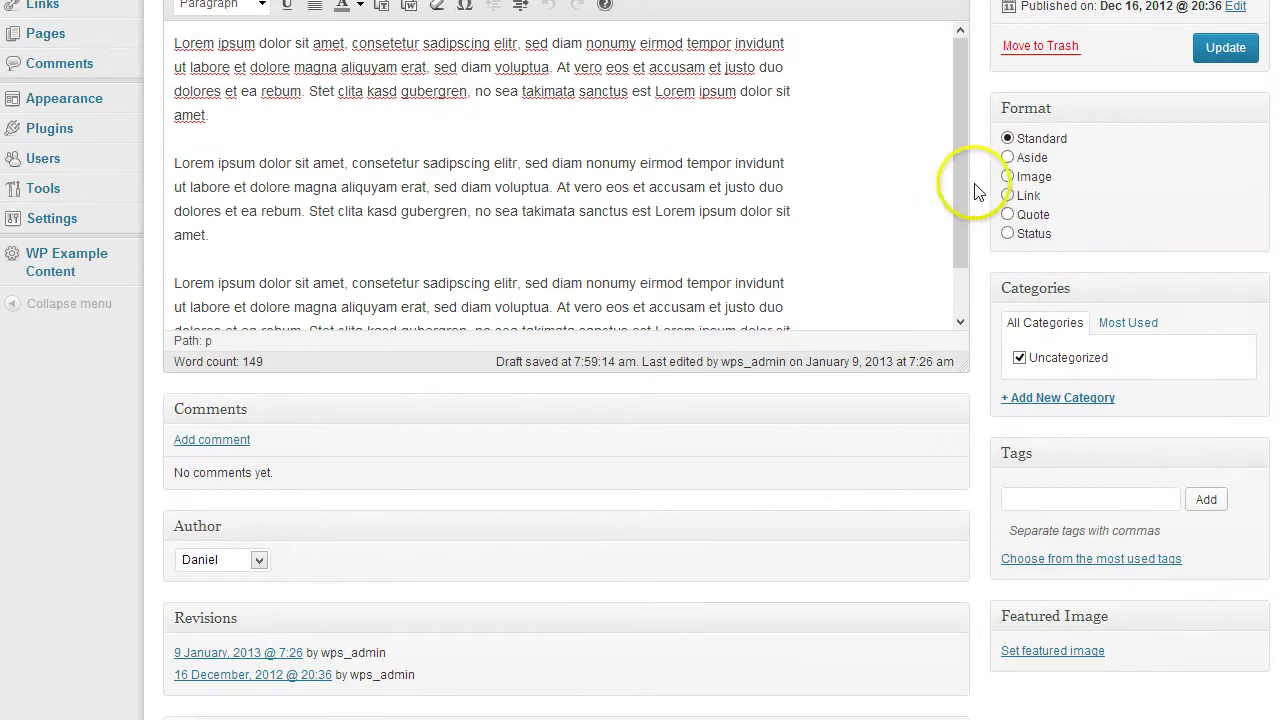
pyautogui.scroll(2, 971, 191)
pyautogui.scroll(-13, 746, 477)
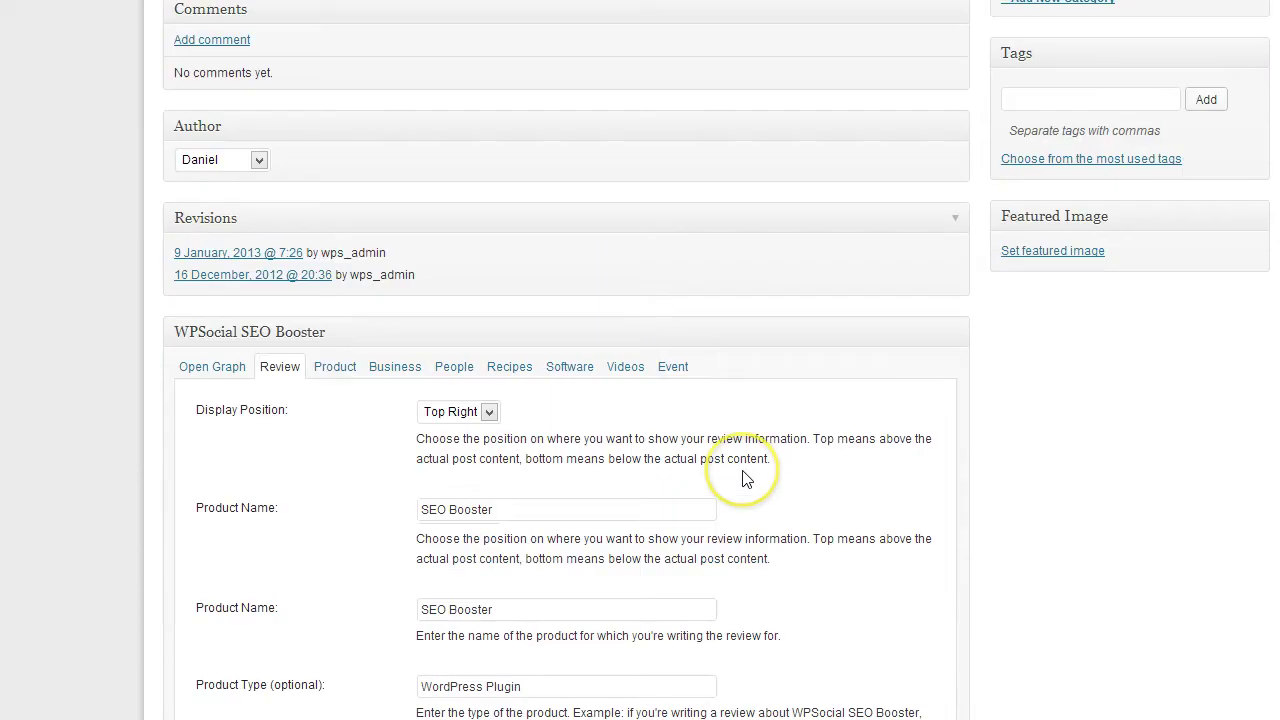
pyautogui.scroll(-2, 746, 479)
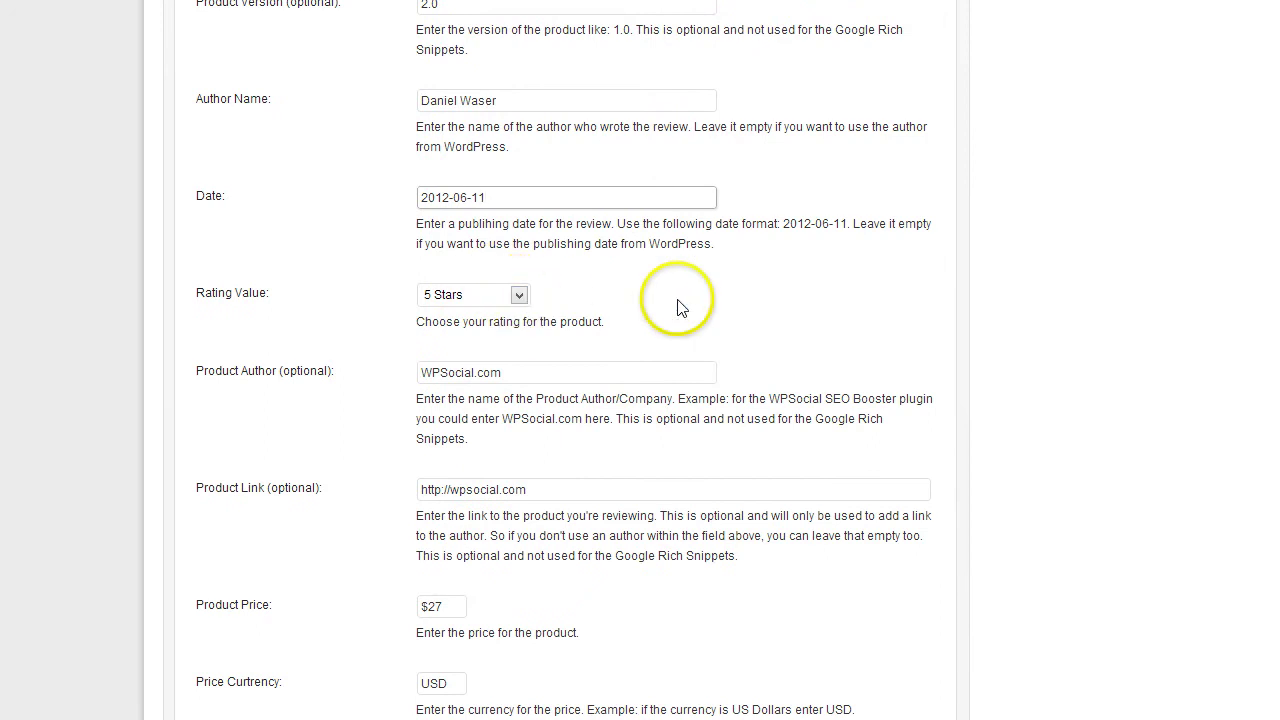
pyautogui.scroll(-2, 679, 307)
pyautogui.scroll(1, 679, 301)
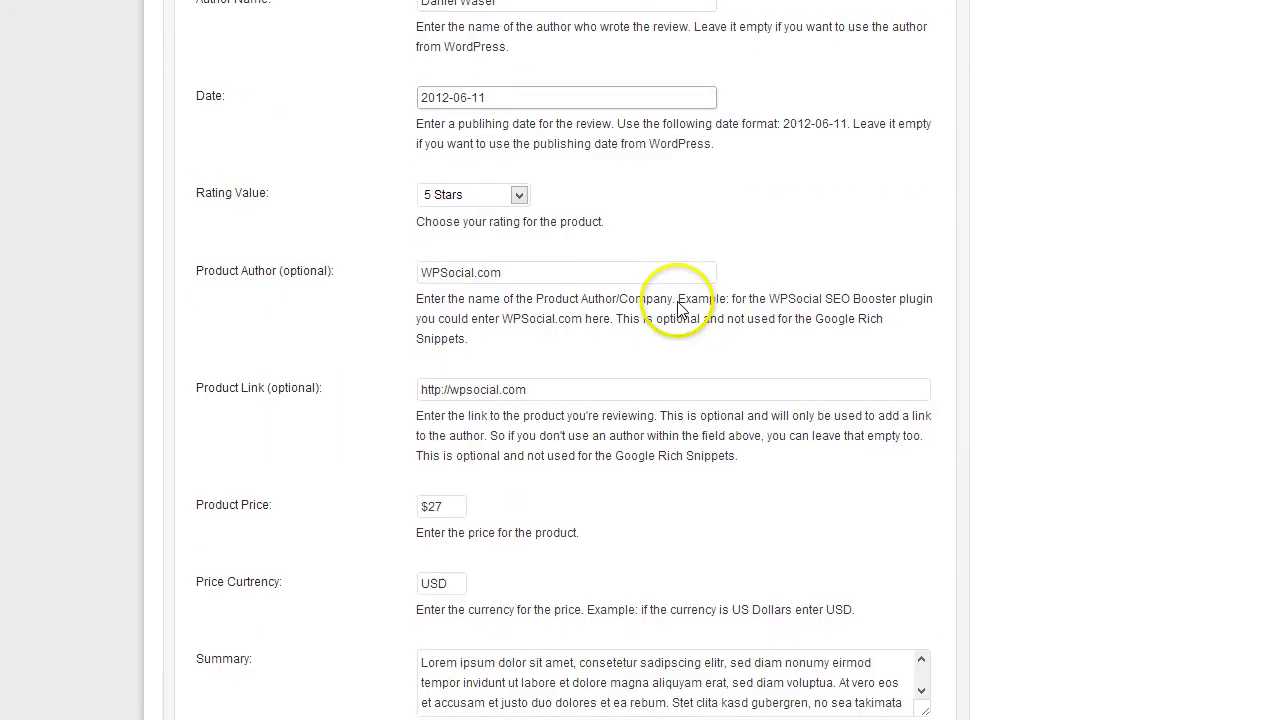
pyautogui.click(519, 194)
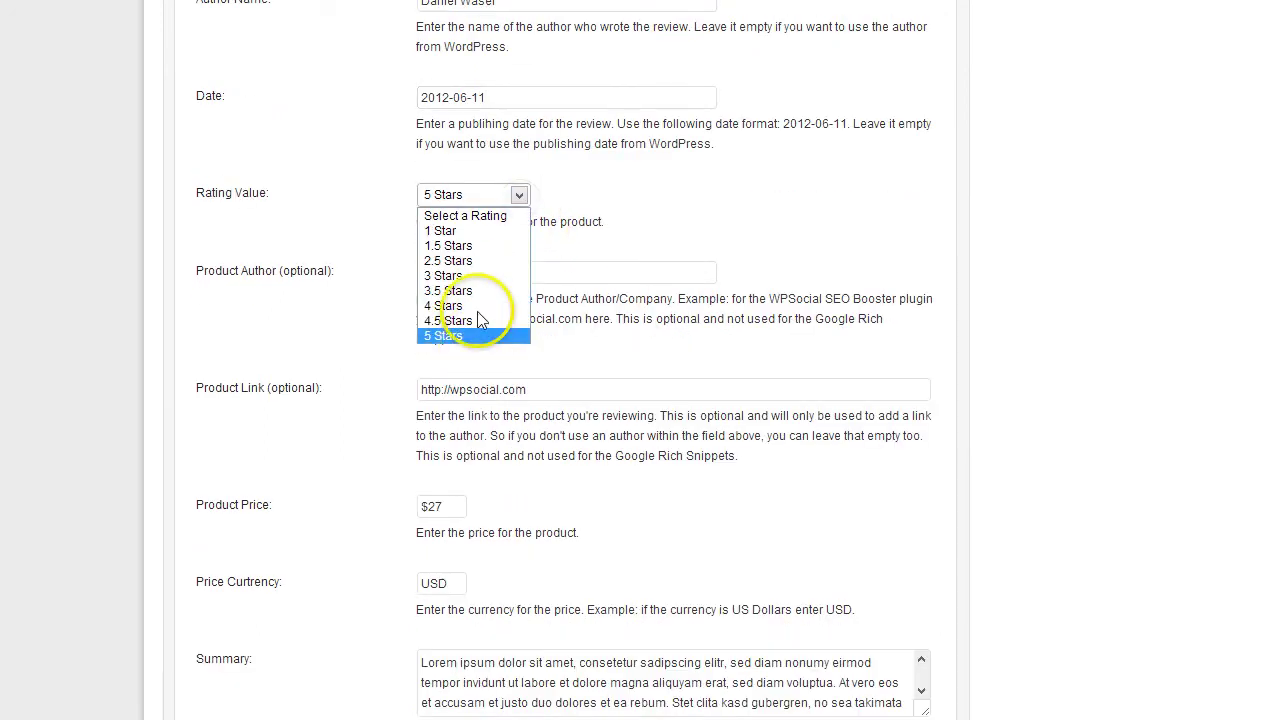
pyautogui.click(483, 338)
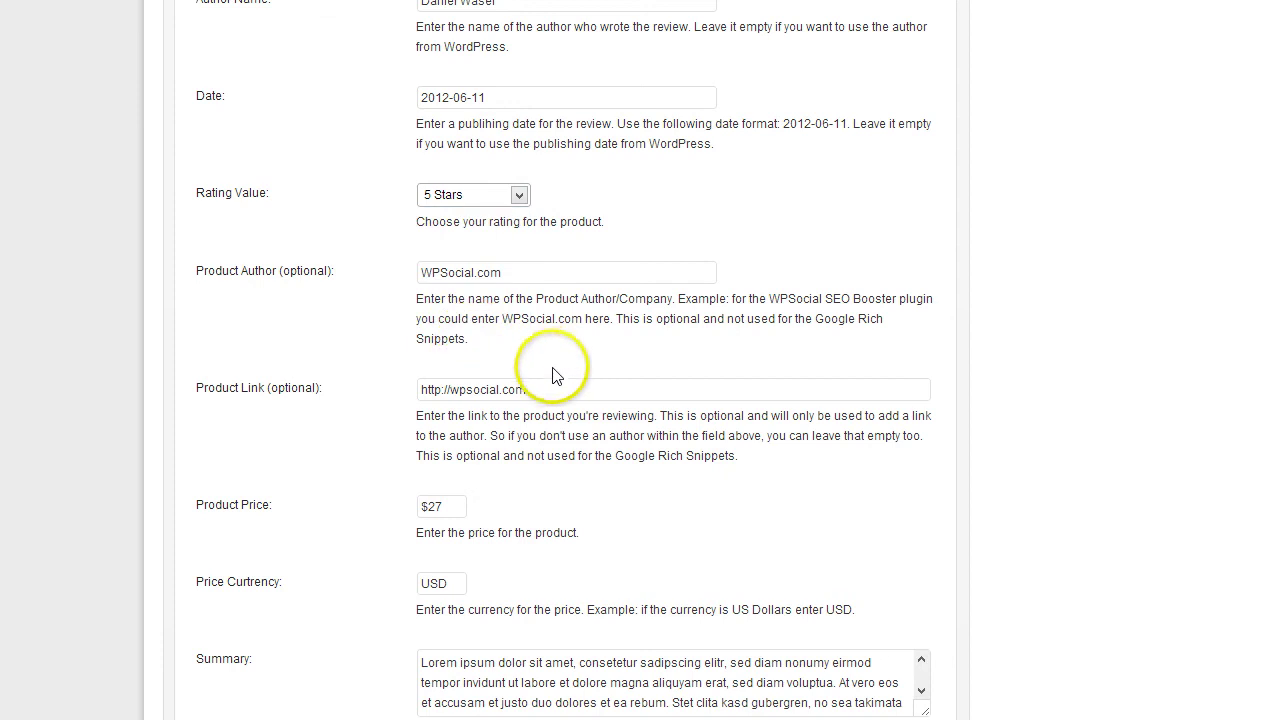
pyautogui.click(529, 275)
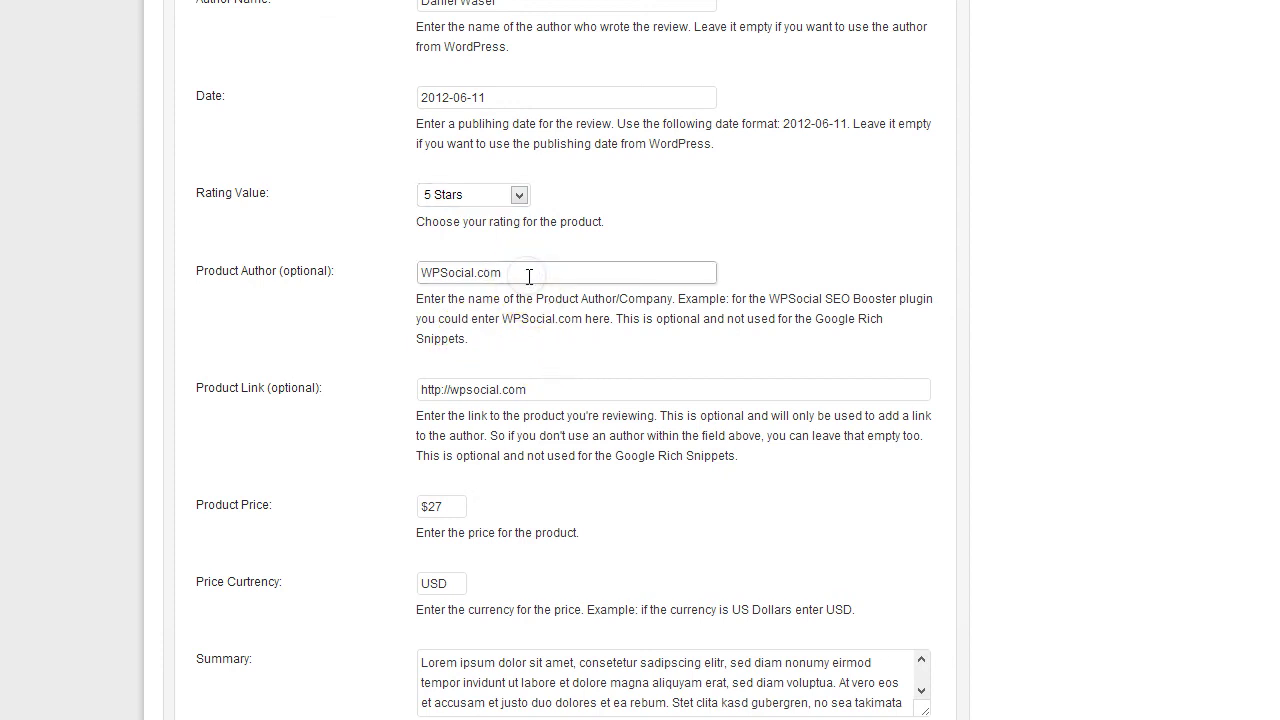
pyautogui.click(585, 377)
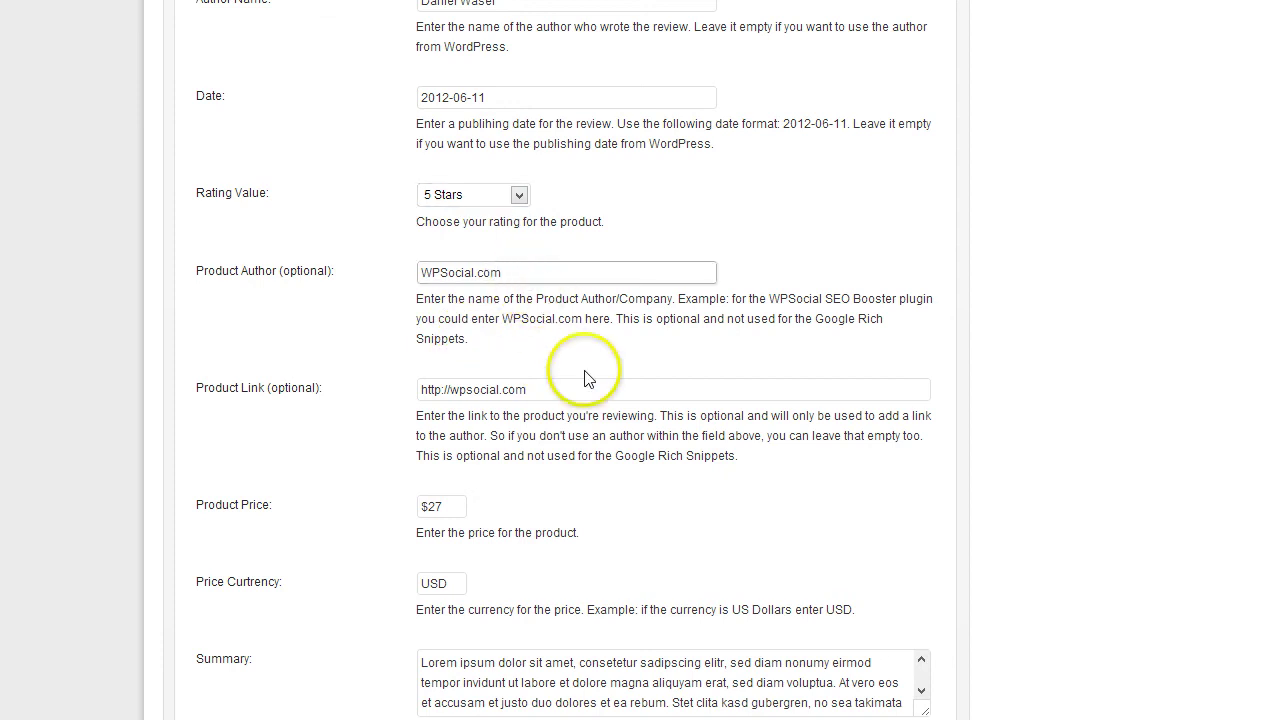
pyautogui.click(584, 382)
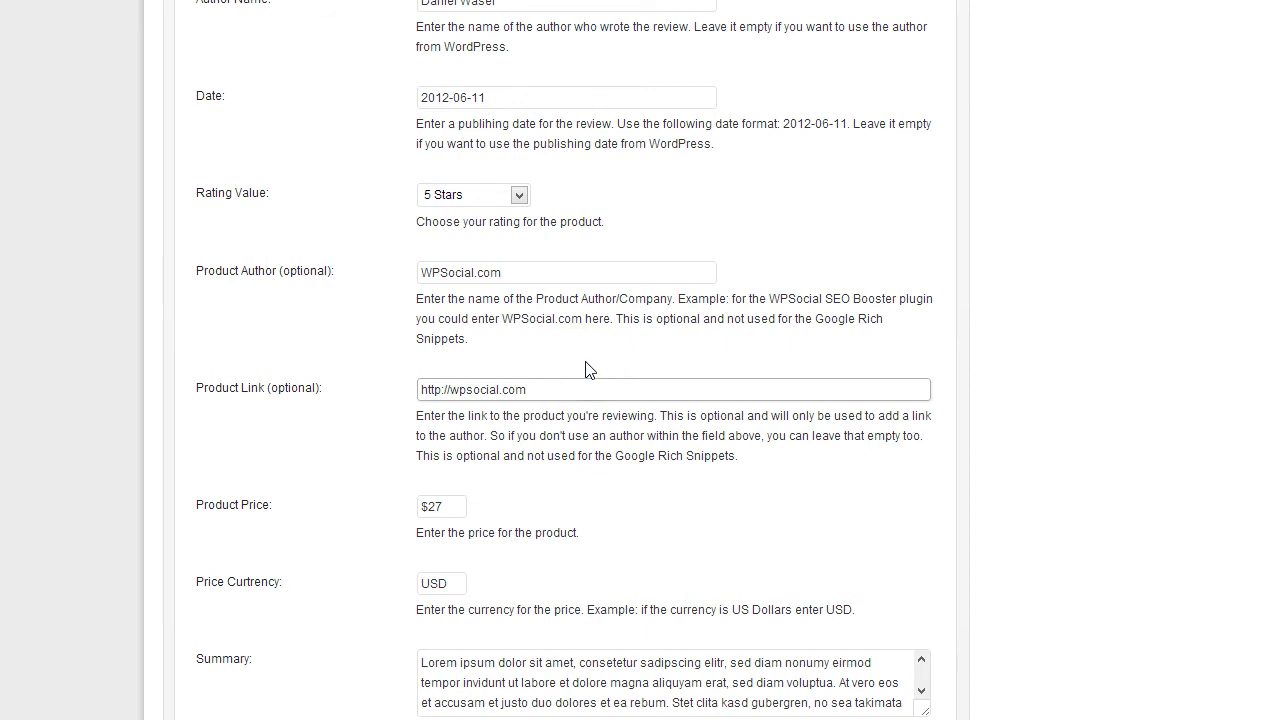
pyautogui.click(591, 427)
# Step: Check Product Price $27, Price Currency USD and the review Summary text
pyautogui.scroll(-1, 590, 432)
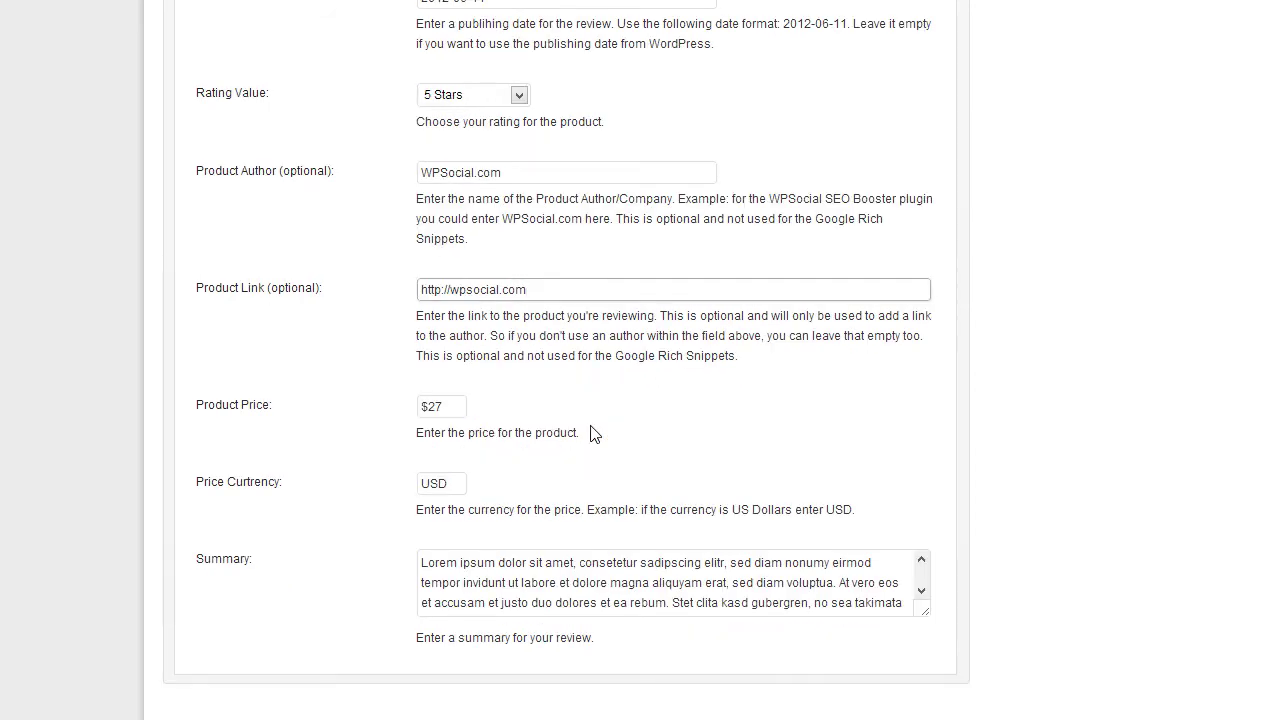
pyautogui.scroll(-1, 590, 432)
pyautogui.click(456, 406)
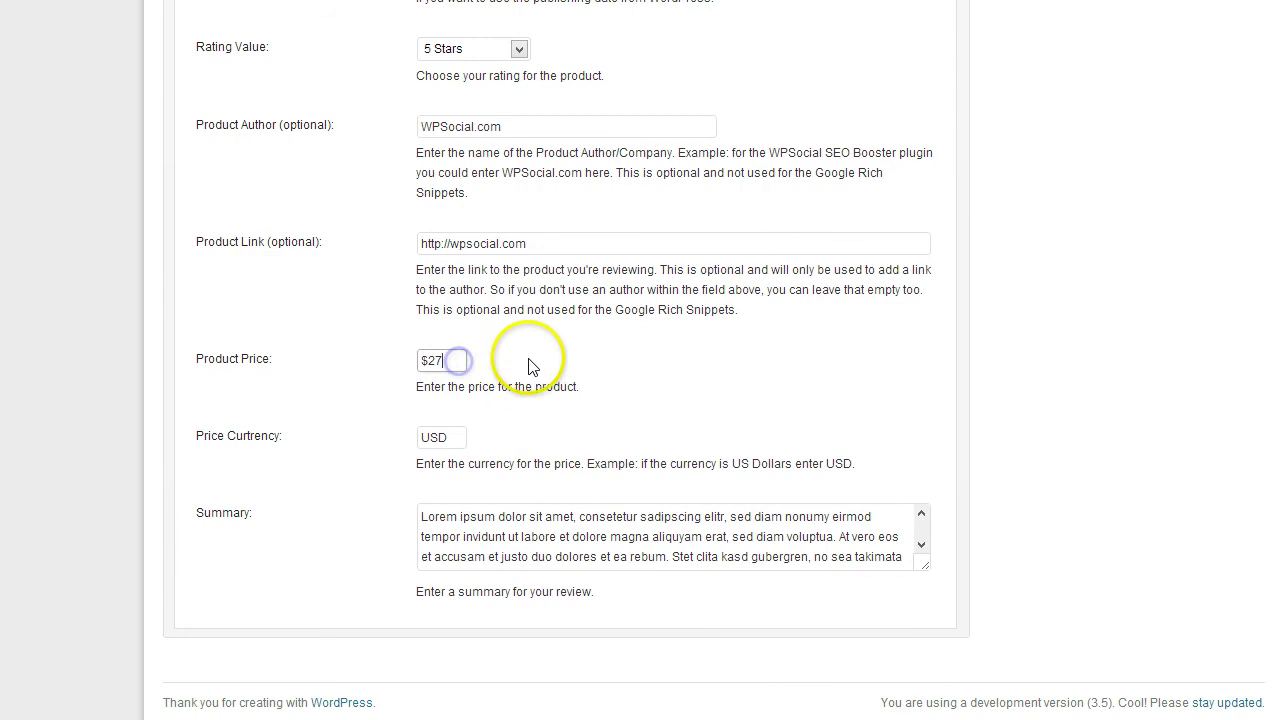
pyautogui.moveTo(427, 361); pyautogui.dragTo(409, 362)
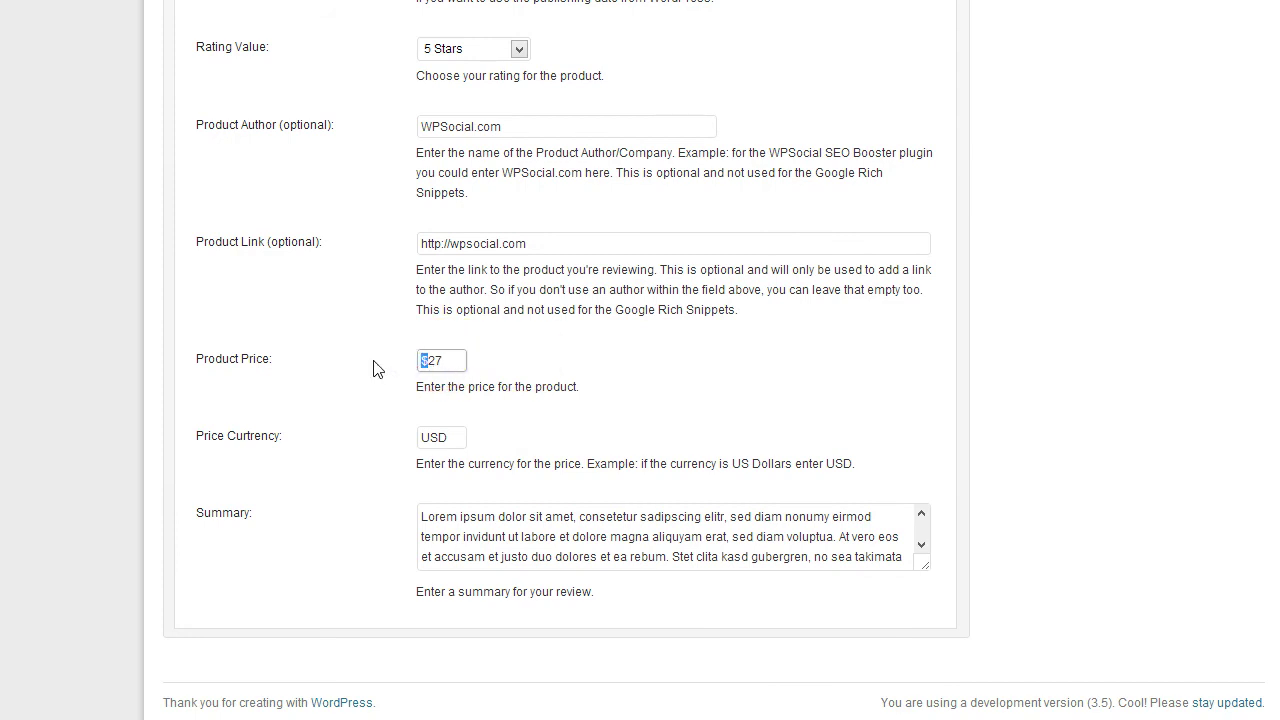
pyautogui.click(457, 437)
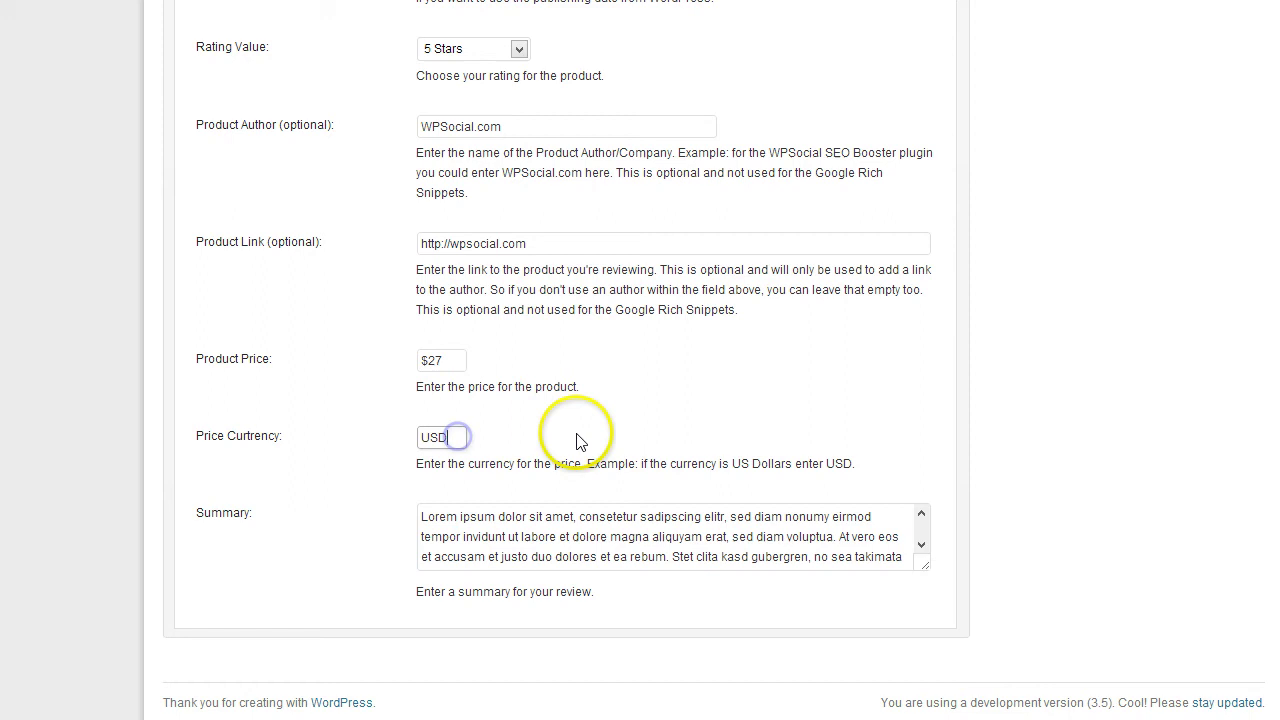
pyautogui.click(519, 537)
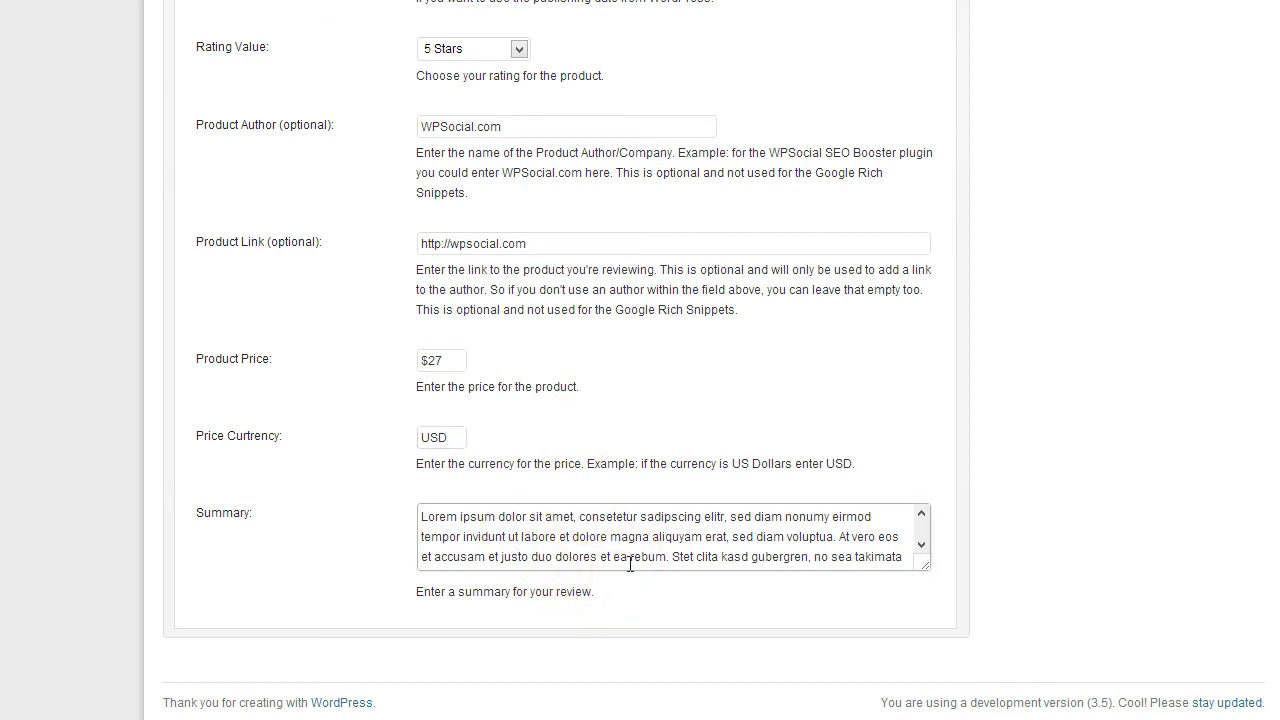
pyautogui.scroll(13, 630, 564)
pyautogui.scroll(-4, 629, 600)
pyautogui.scroll(4, 629, 600)
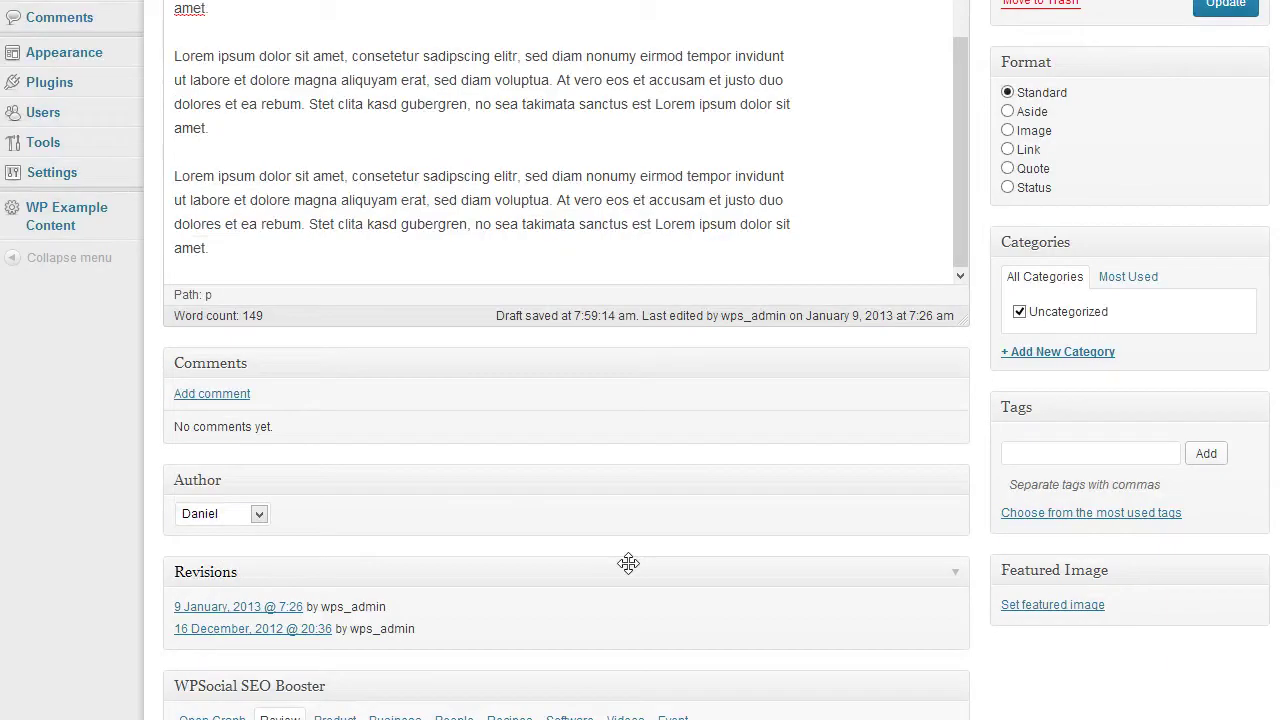
pyautogui.scroll(3, 628, 563)
# Step: Update the SEO Booster Review post and open its View Post link in a new tab
pyautogui.click(1225, 247)
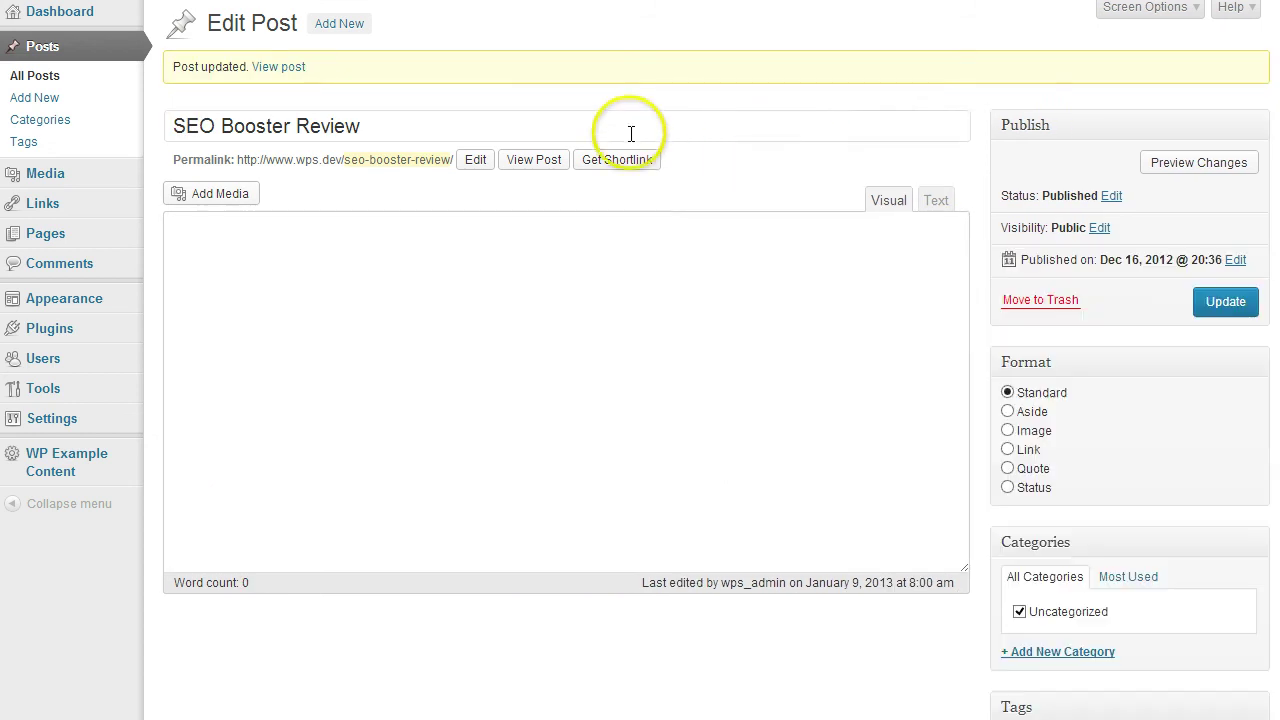
pyautogui.tripleClick(629, 126)
pyautogui.click(545, 162)
pyautogui.rightClick(545, 162)
pyautogui.click(585, 175)
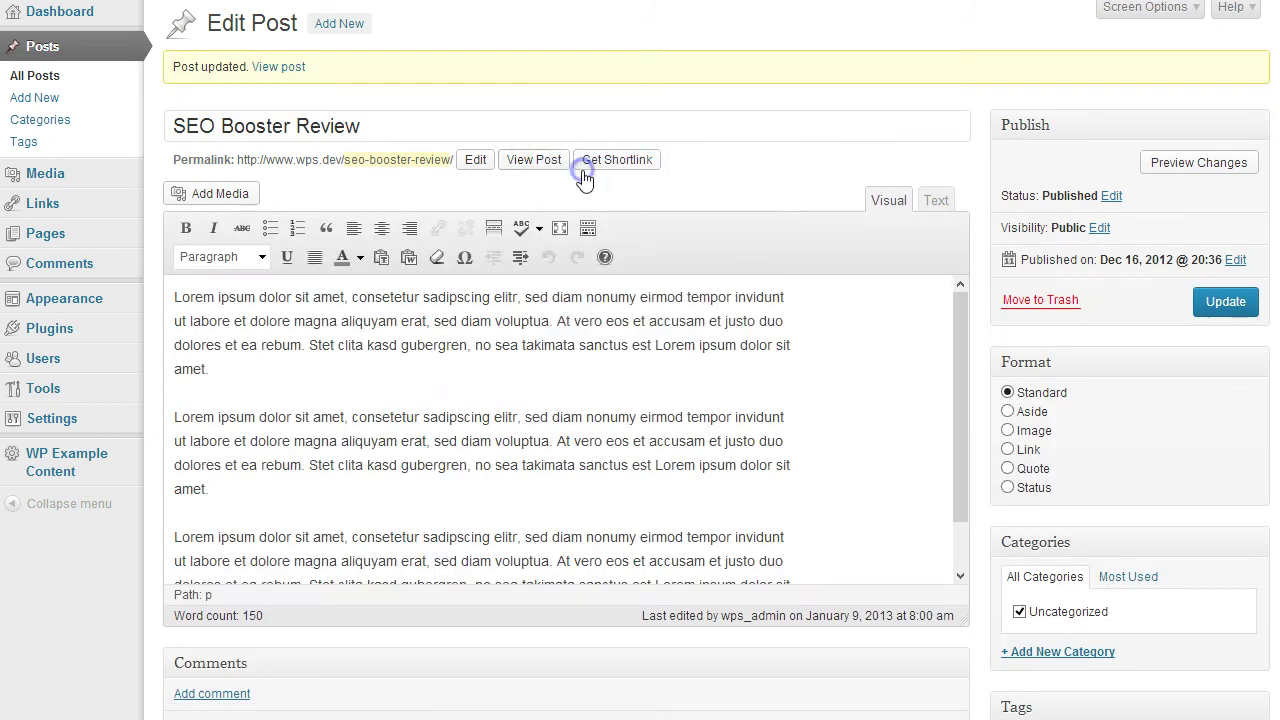
# Step: Look over the live post's review box with 5-star rating and $27 price, then return to editing
pyautogui.hotkey('ctrl', 'Tab')
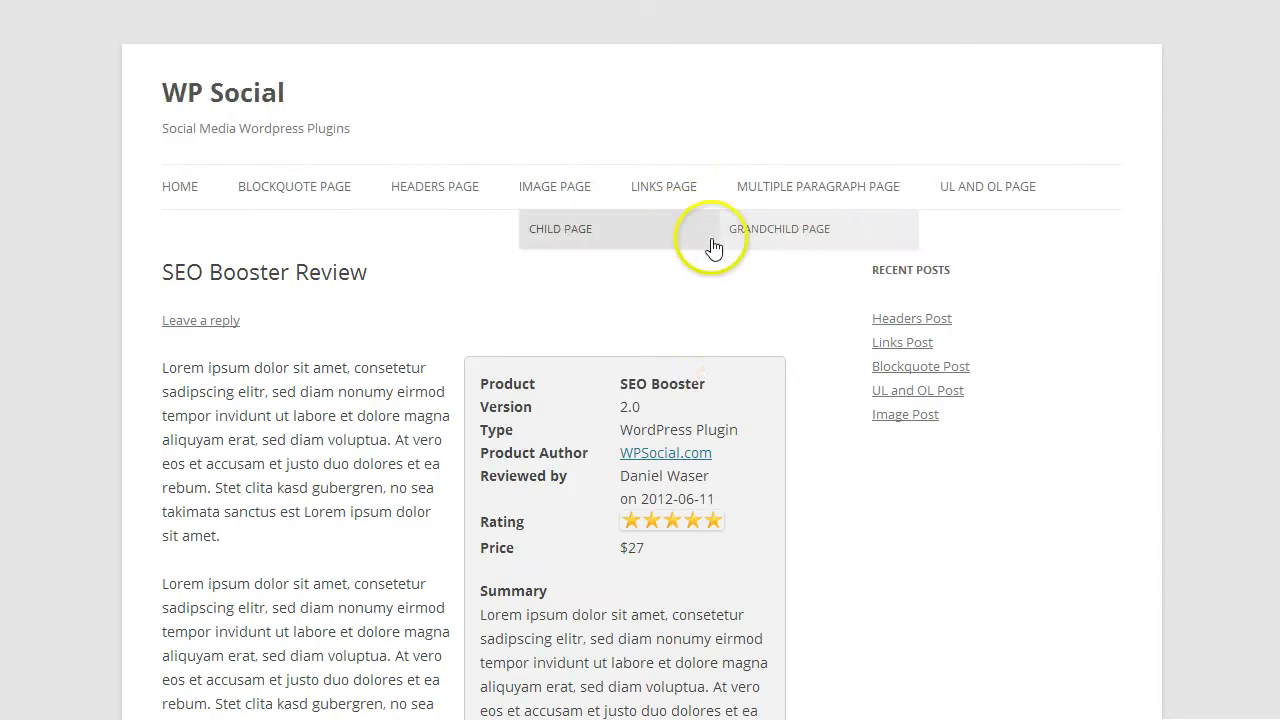
pyautogui.scroll(-3, 720, 270)
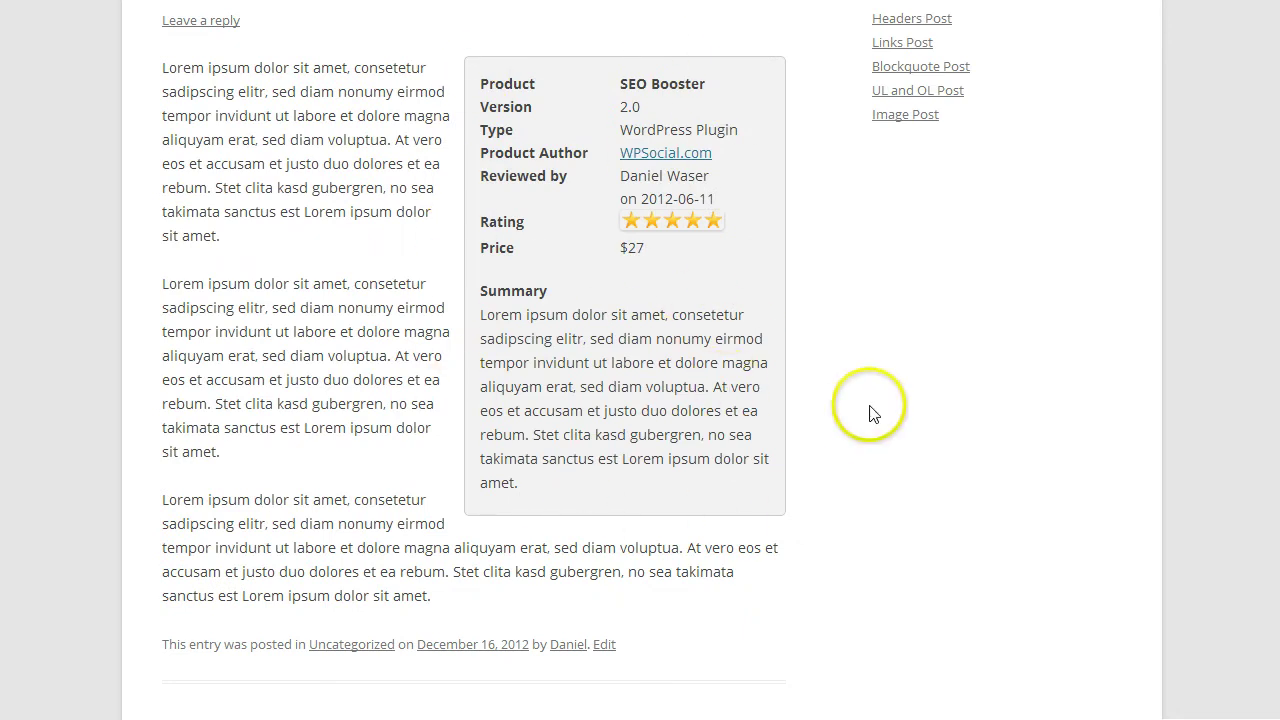
pyautogui.scroll(1, 905, 402)
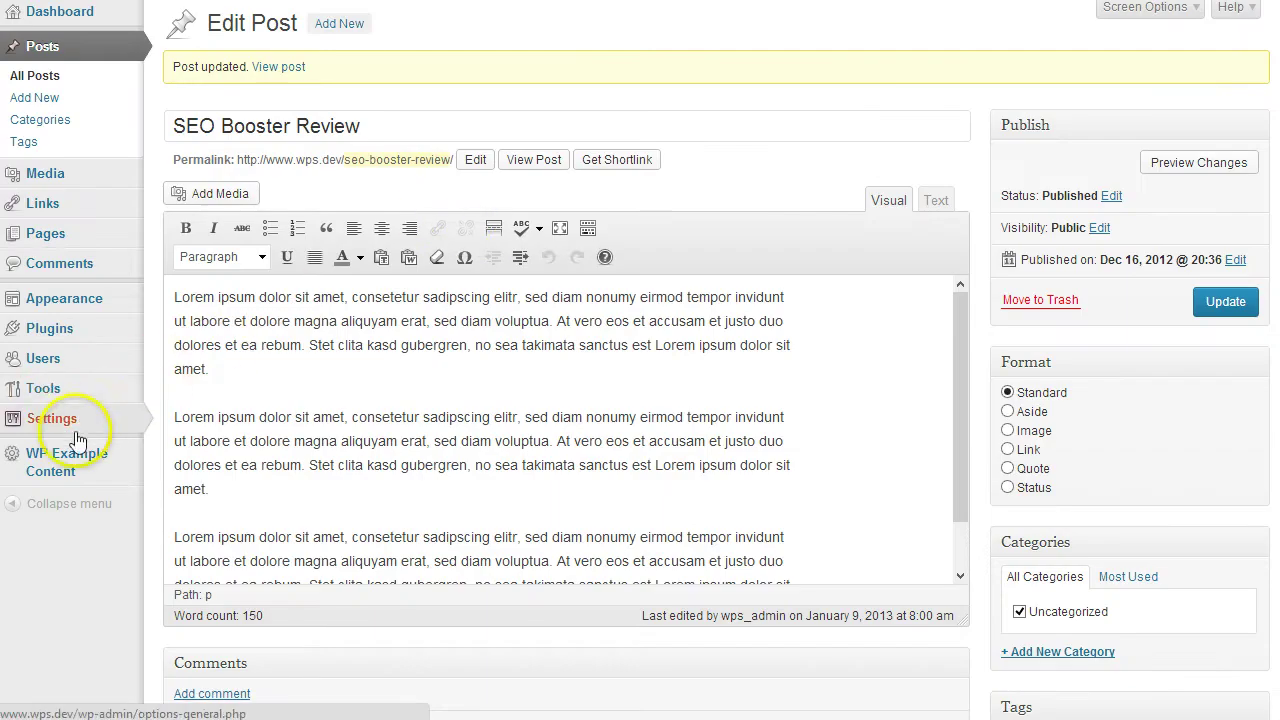
pyautogui.moveTo(60, 418)
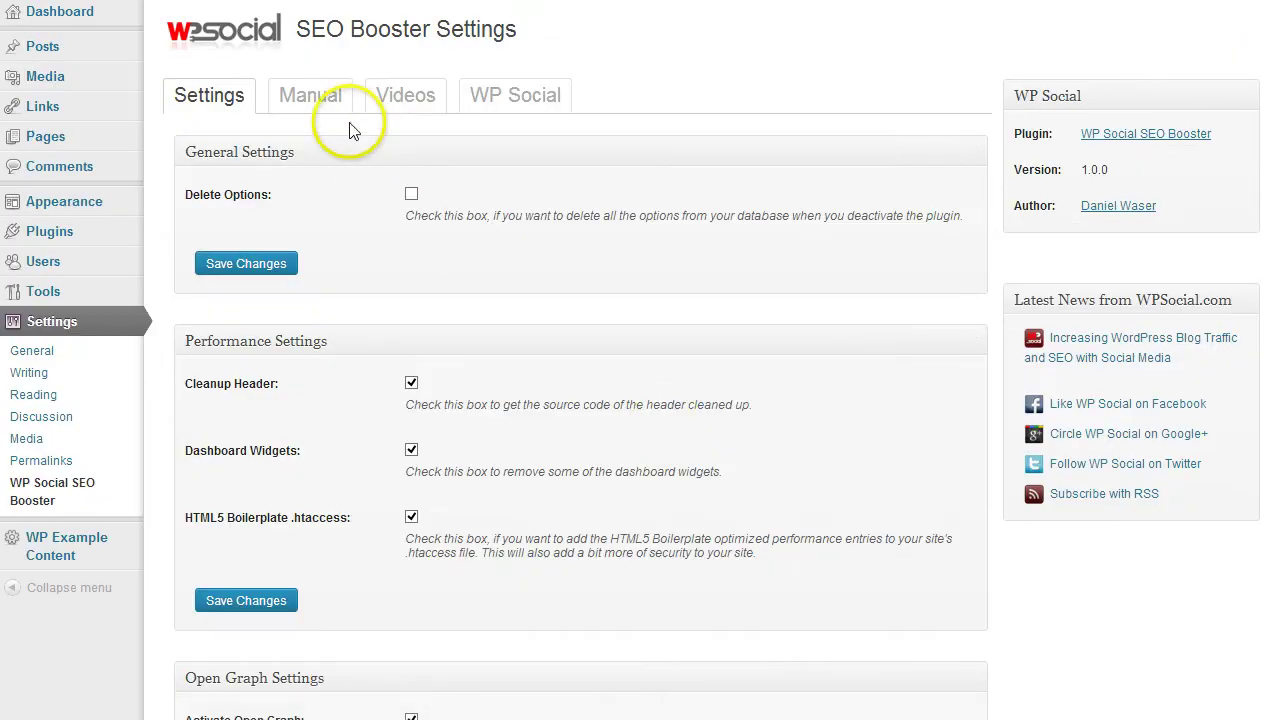
# Step: Read the SEO Booster Manual down to its rich snippet Examples, then go to All Posts
pyautogui.click(335, 100)
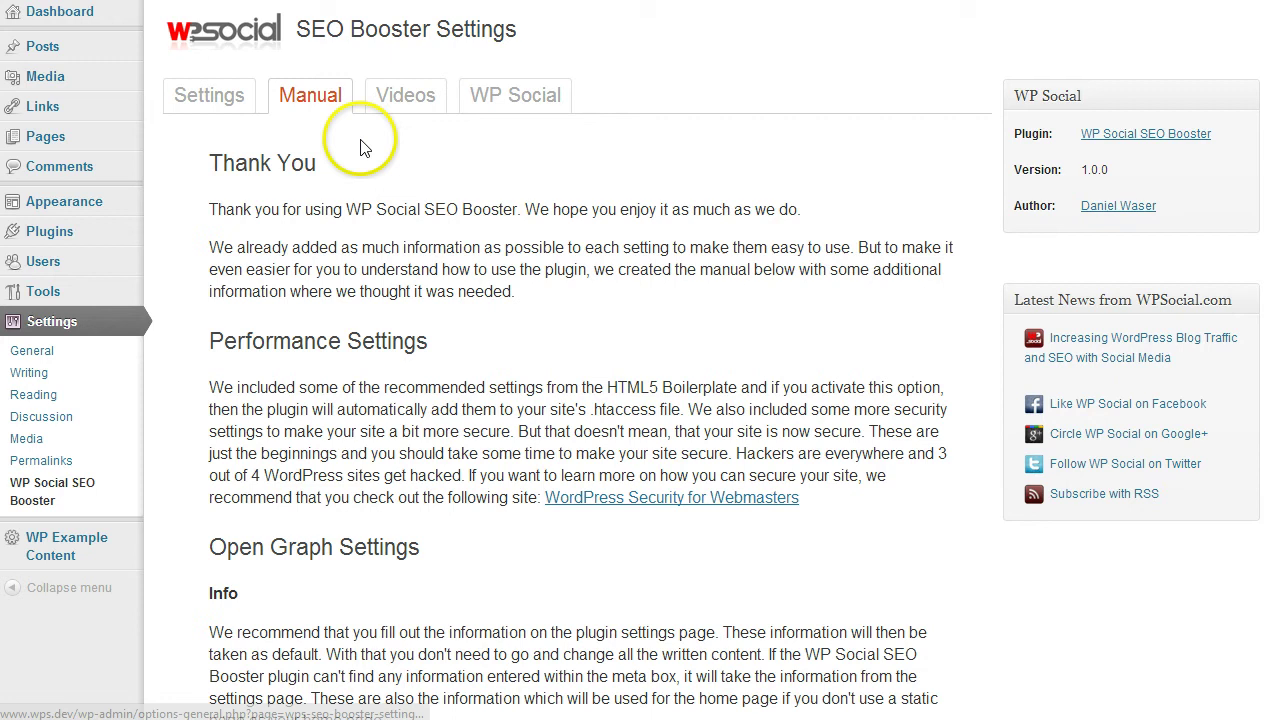
pyautogui.scroll(-15, 614, 323)
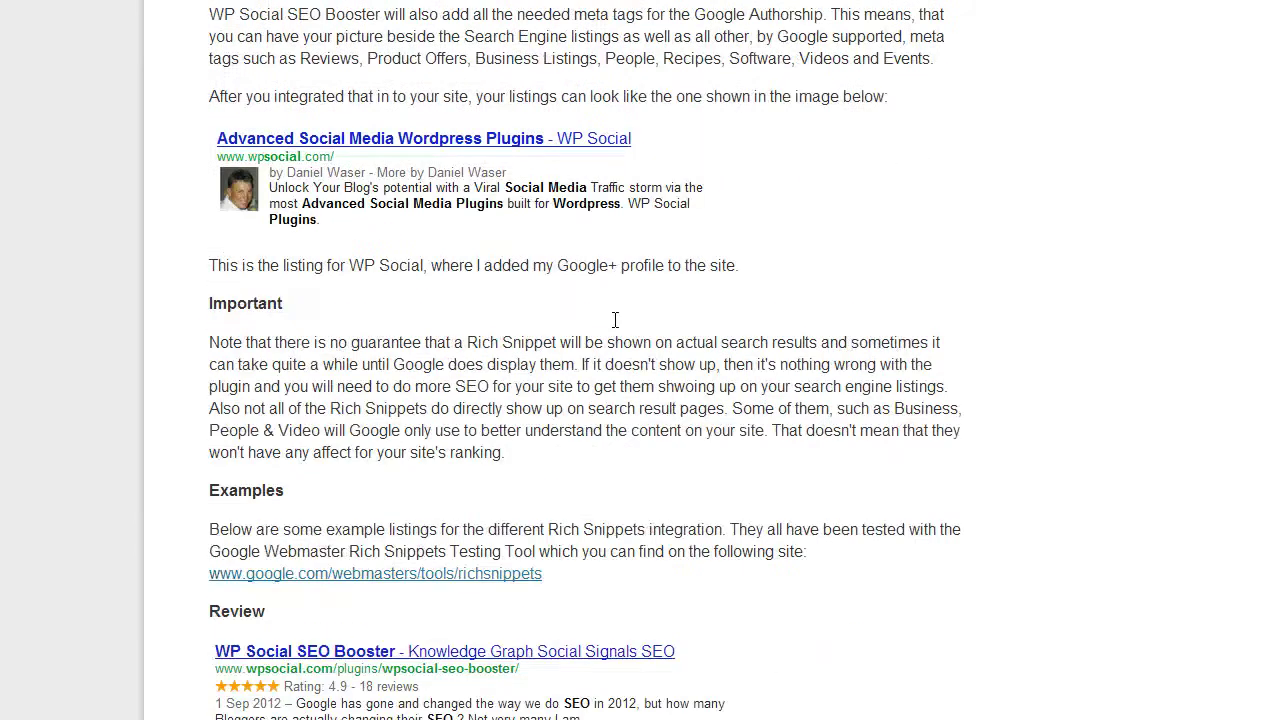
pyautogui.scroll(-3, 615, 320)
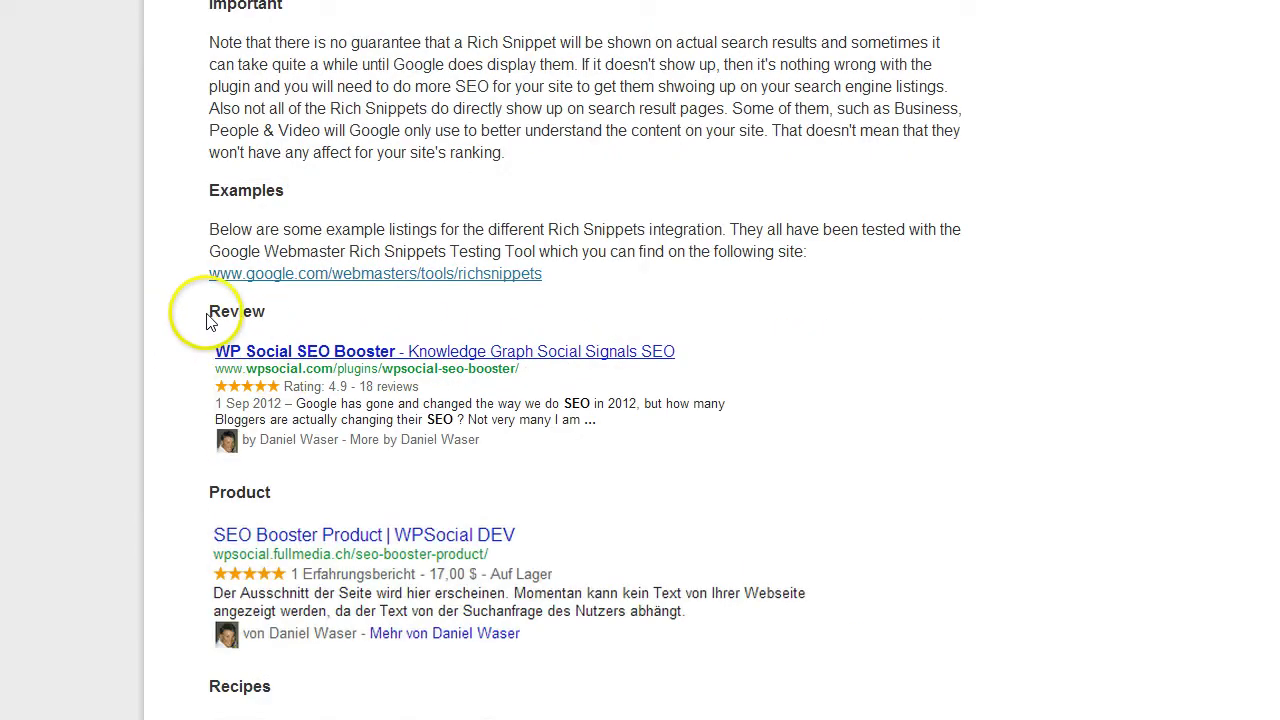
pyautogui.click(192, 364)
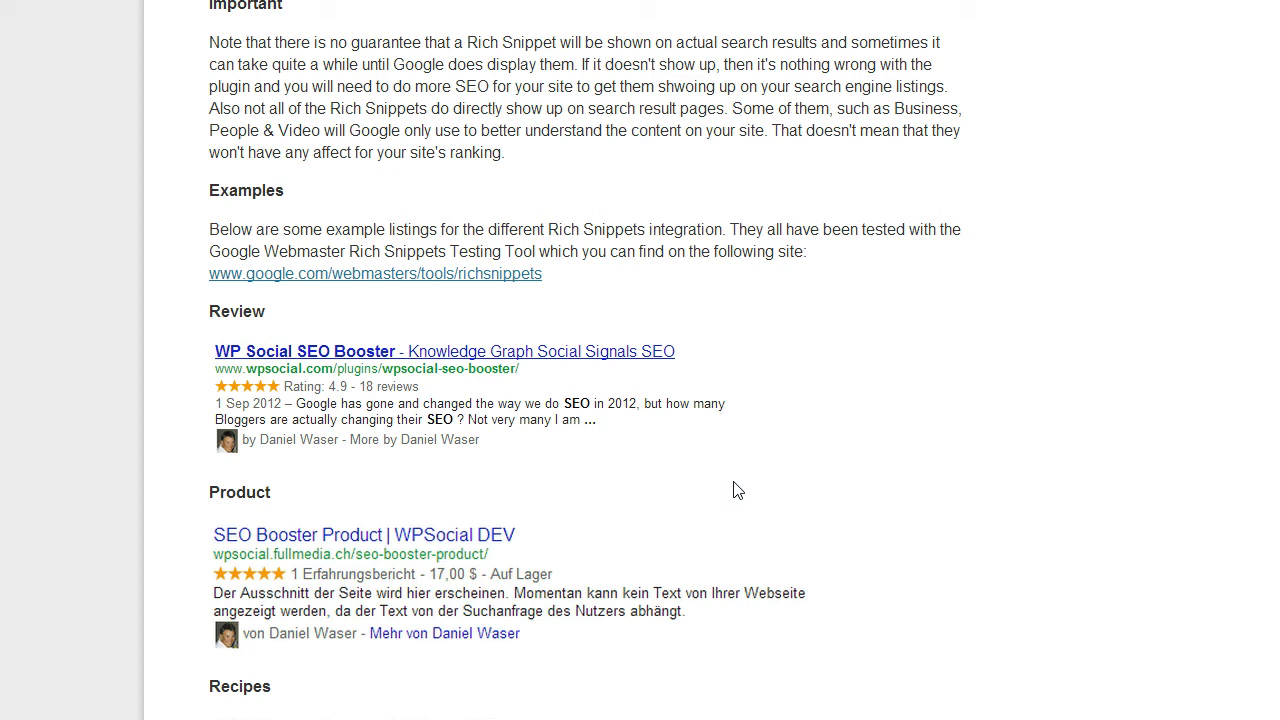
pyautogui.scroll(15, 737, 490)
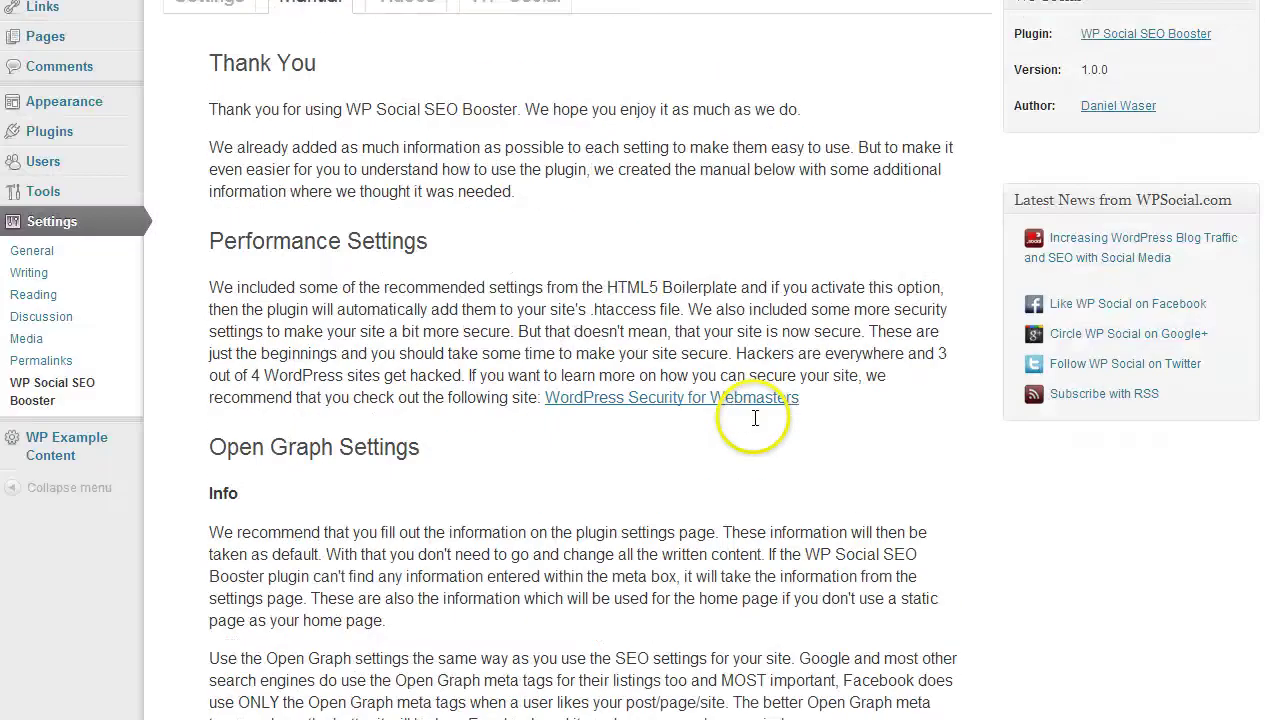
pyautogui.scroll(2, 755, 418)
pyautogui.moveTo(40, 46)
pyautogui.click(184, 50)
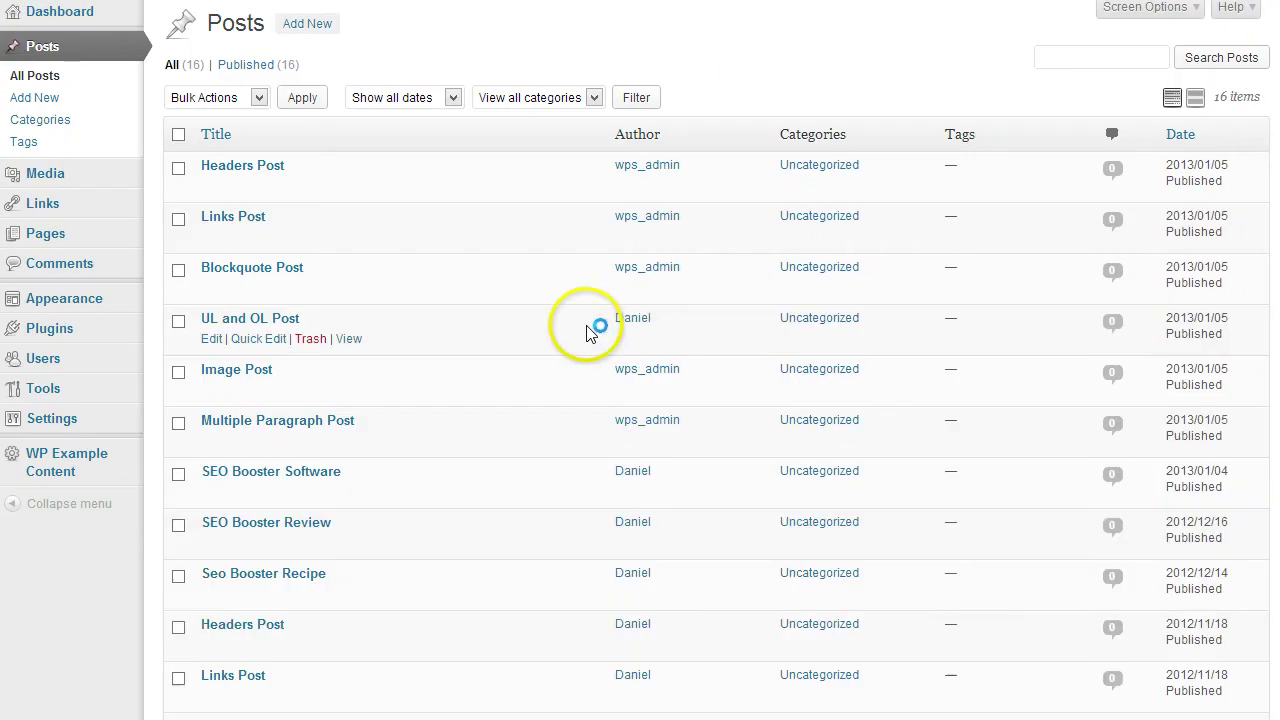
# Step: Edit the Seo Booster Recipe post and show the People tab of its SEO Booster box
pyautogui.scroll(-1, 547, 337)
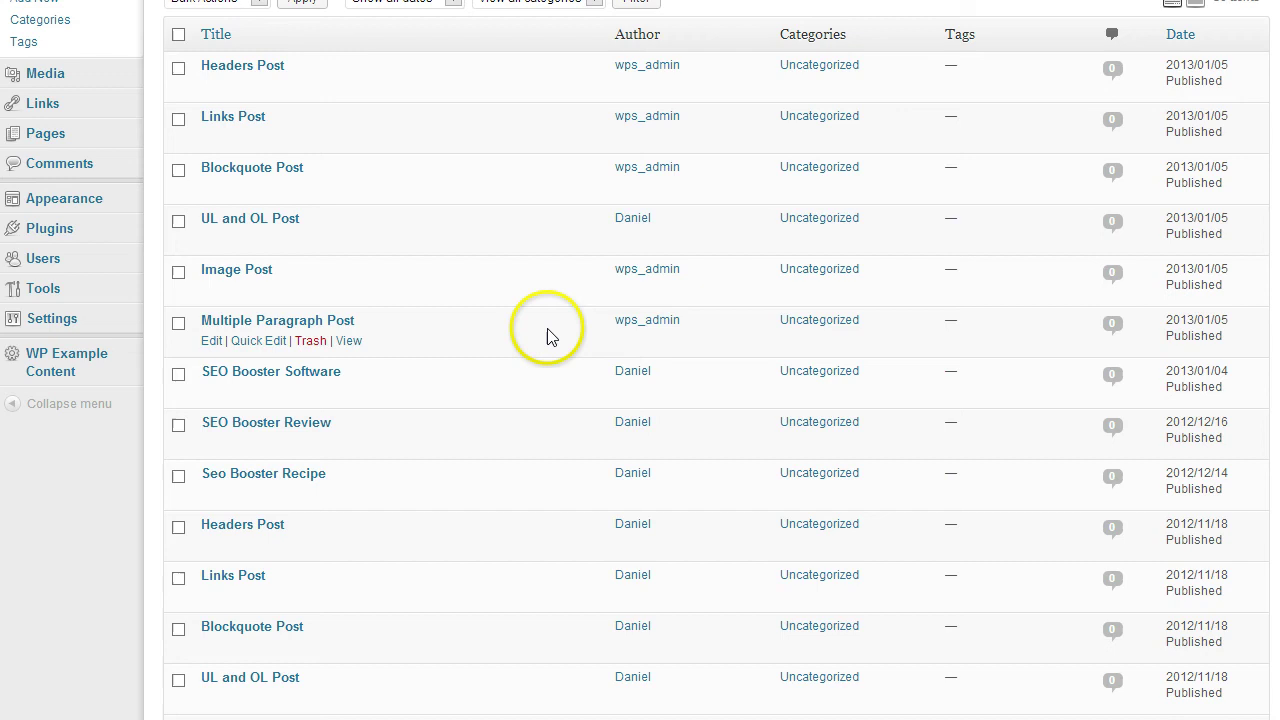
pyautogui.click(206, 479)
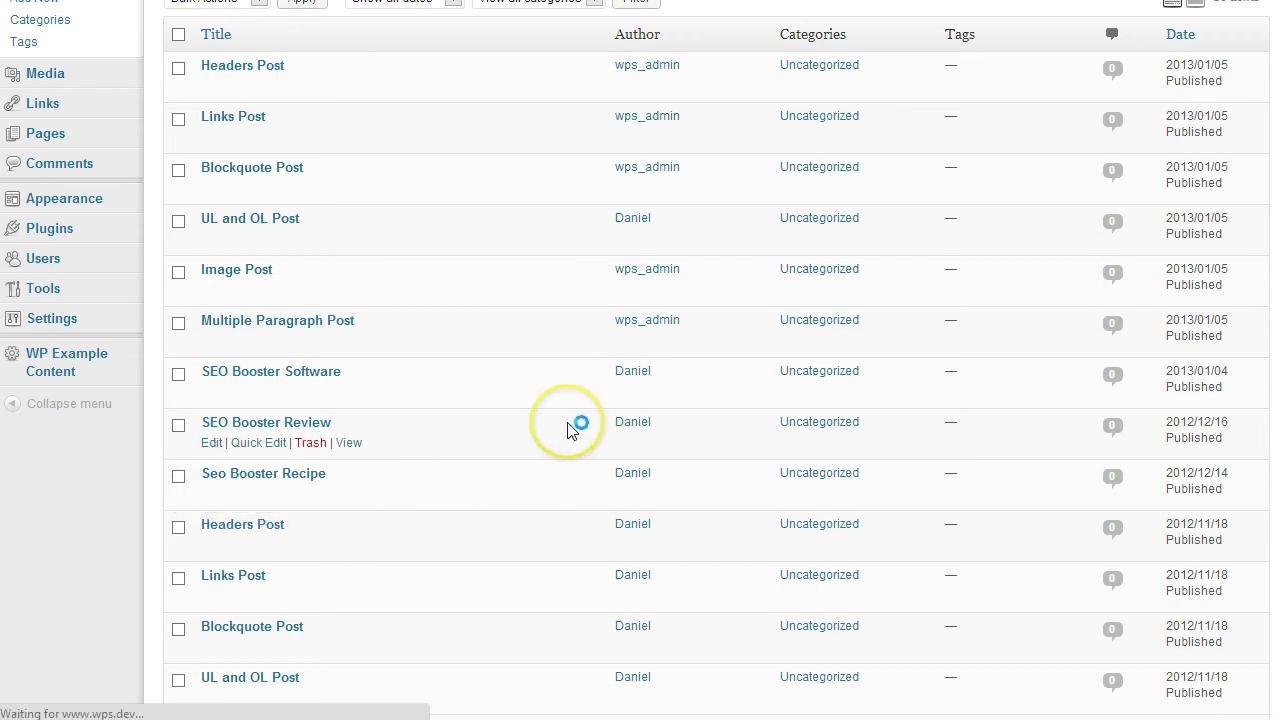
pyautogui.scroll(-2, 554, 608)
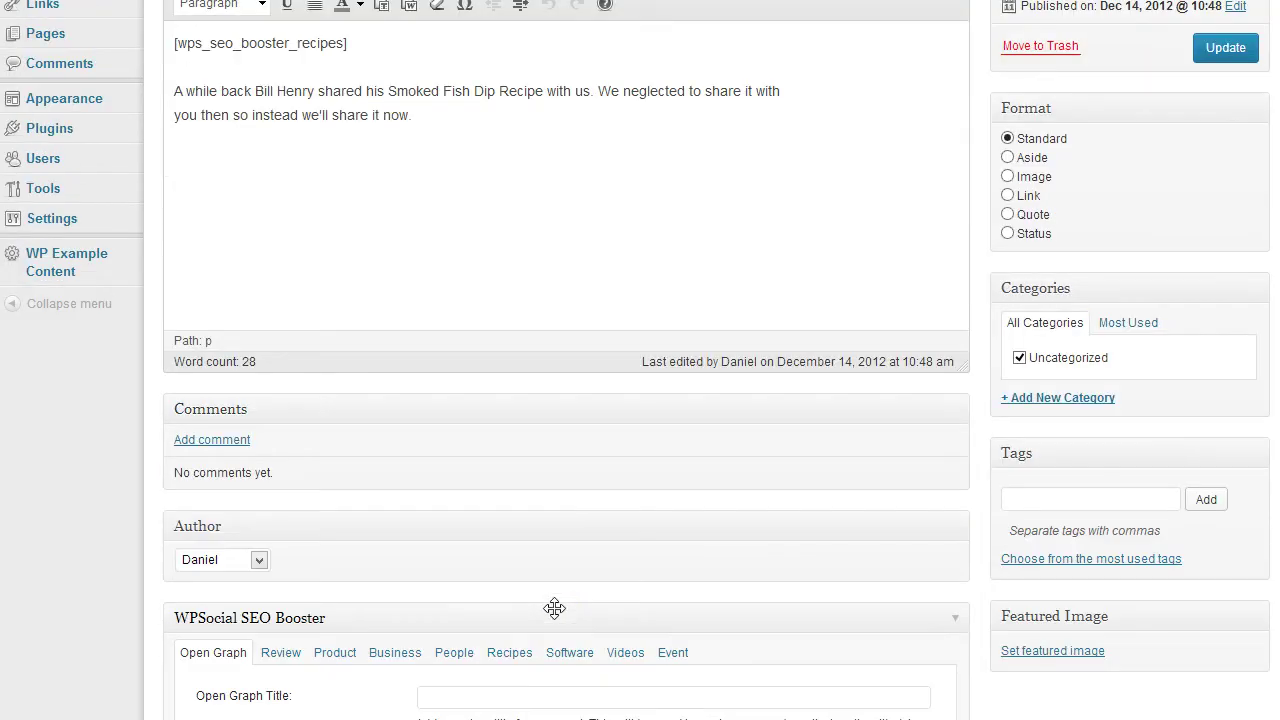
pyautogui.scroll(-3, 554, 608)
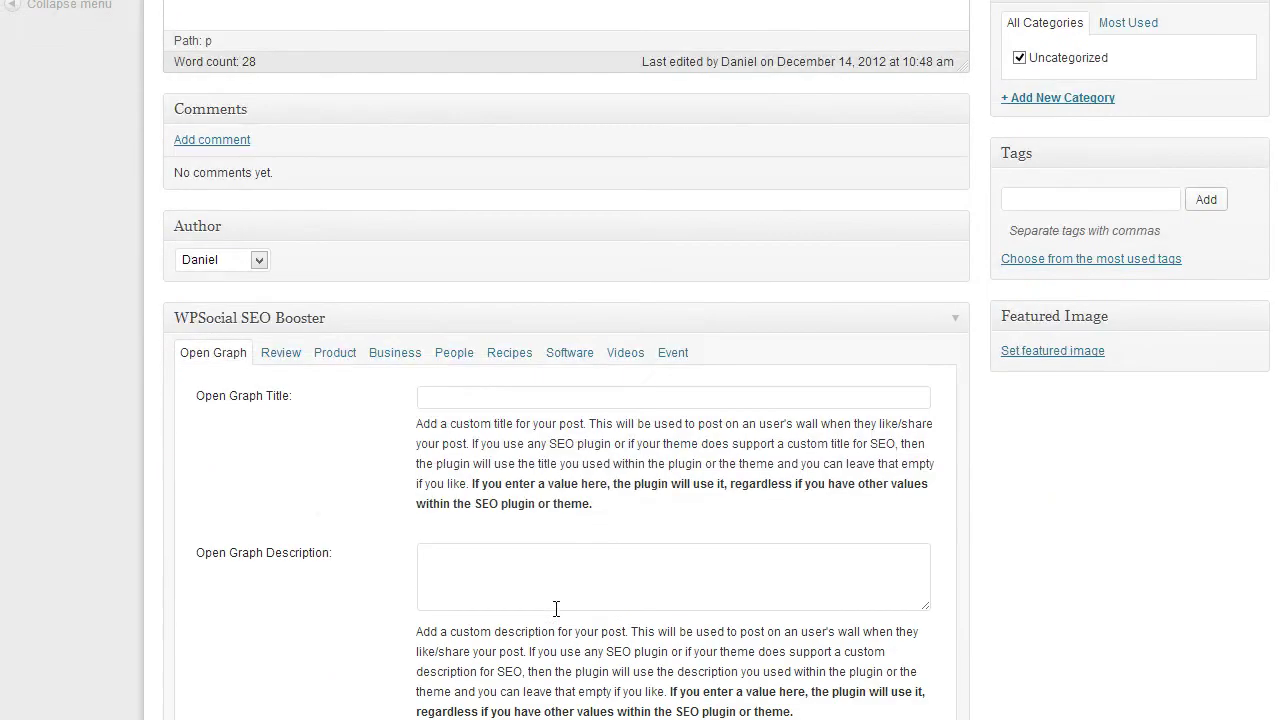
pyautogui.click(447, 357)
pyautogui.scroll(-1, 707, 497)
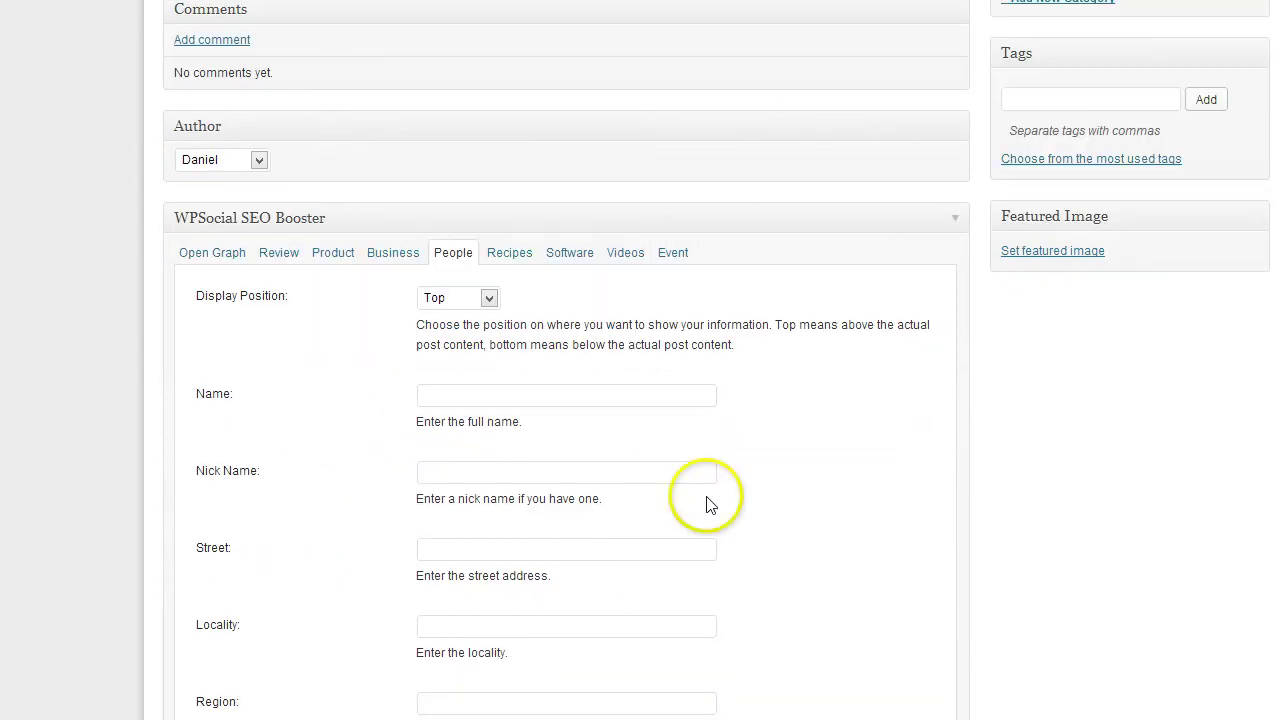
pyautogui.scroll(6, 707, 500)
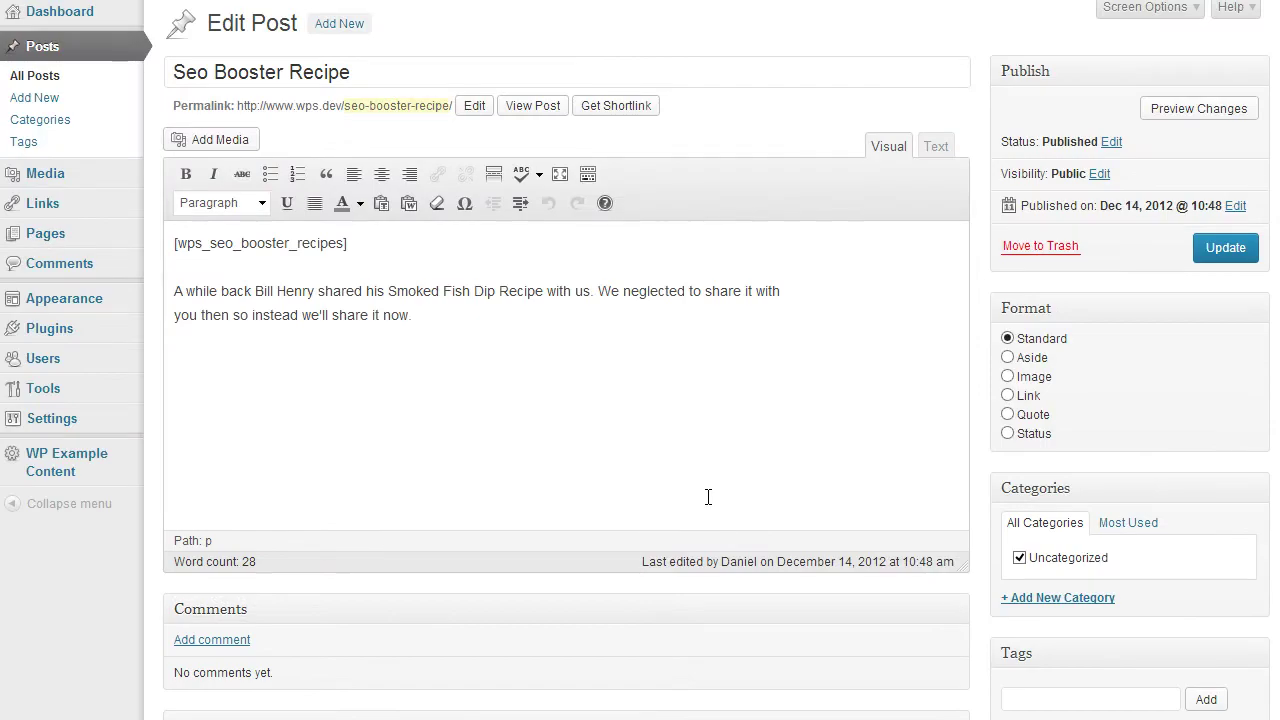
pyautogui.scroll(-12, 707, 497)
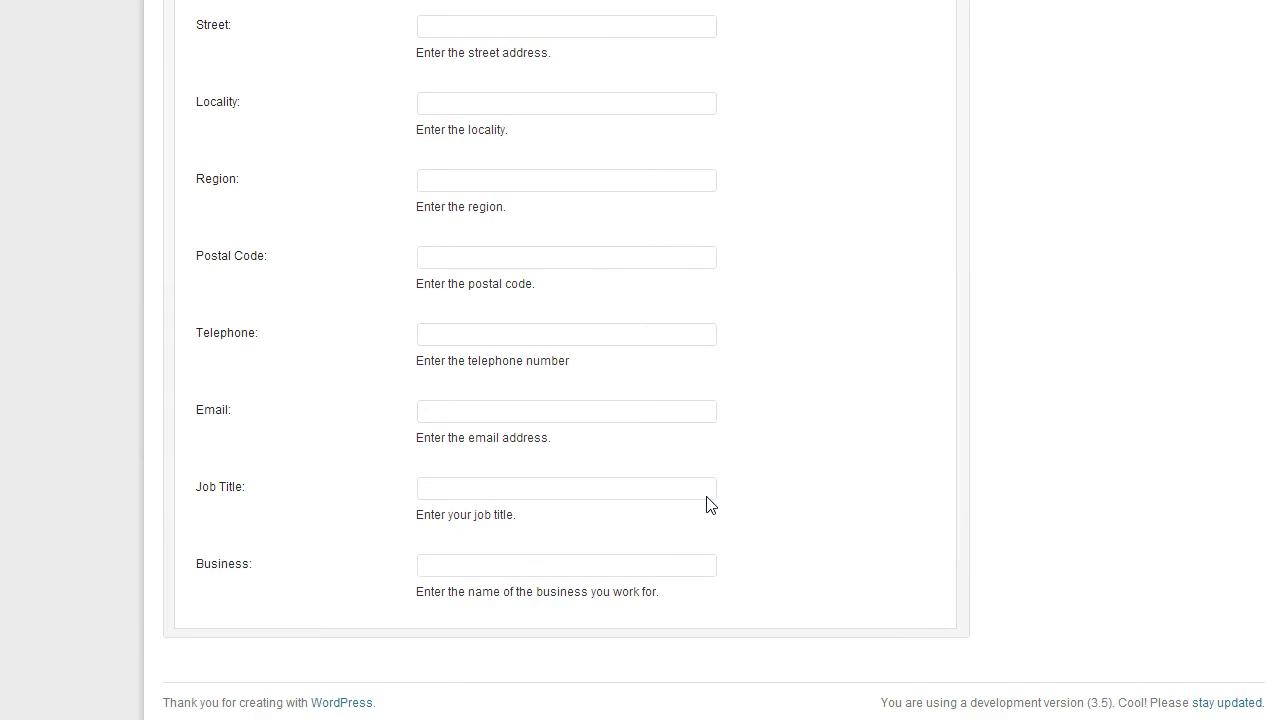
pyautogui.scroll(5, 707, 500)
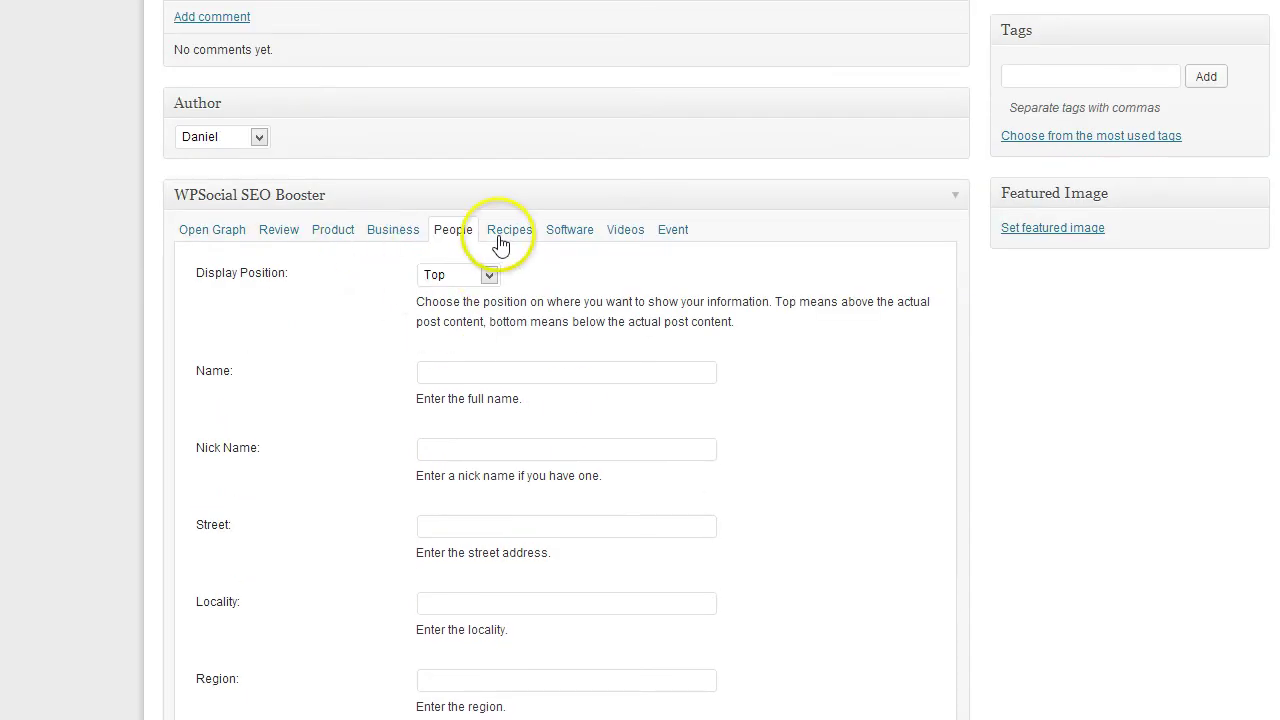
# Step: Show the Recipes tab and remove the two empty ingredient rows, leaving six ingredients
pyautogui.click(500, 232)
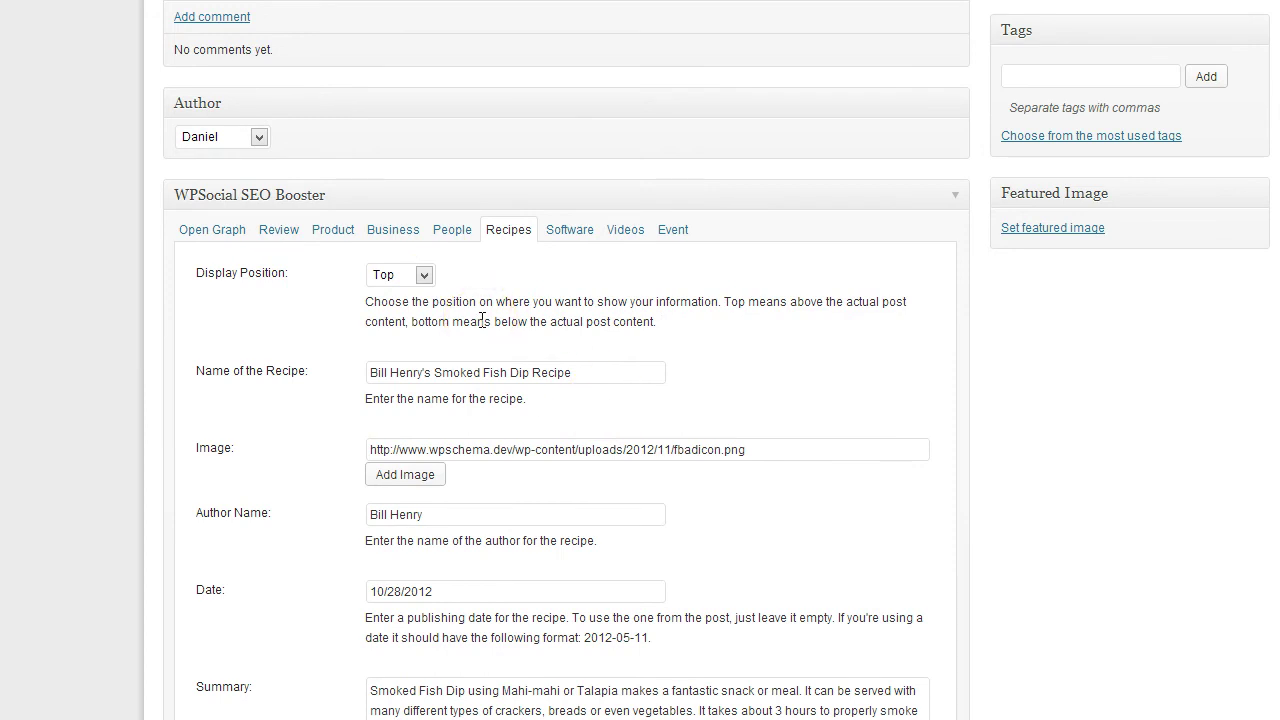
pyautogui.scroll(-1, 481, 319)
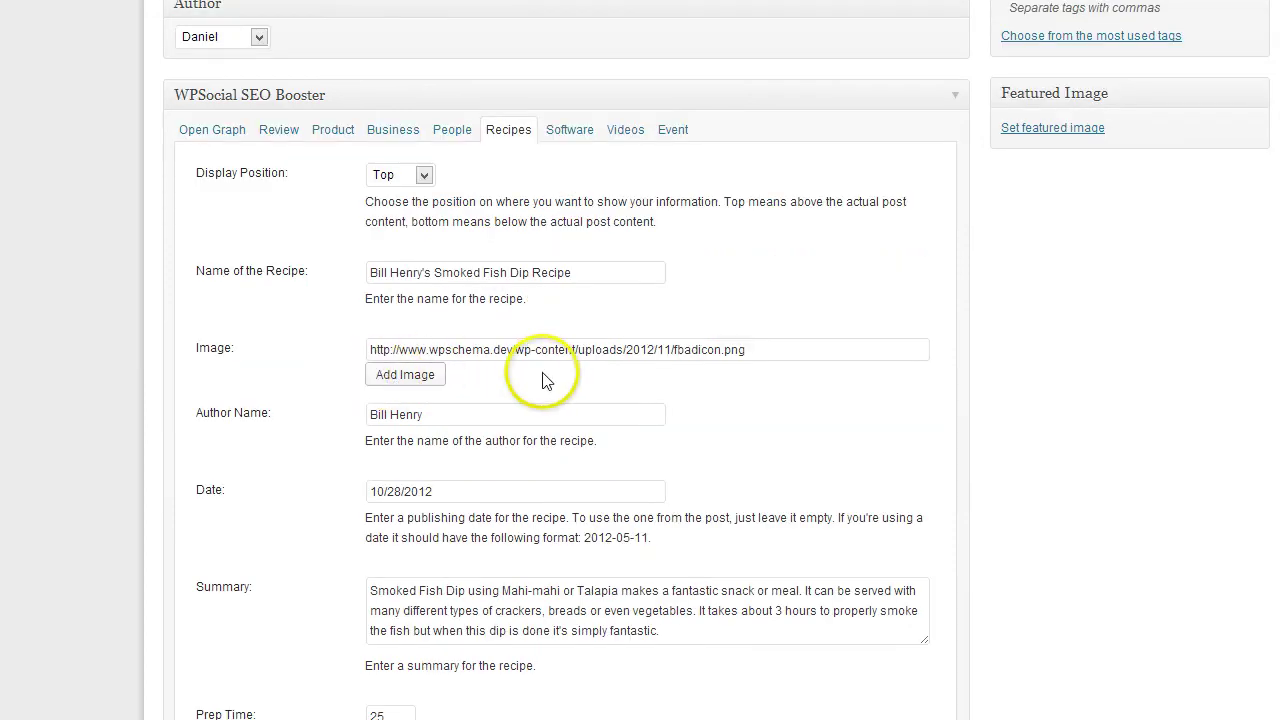
pyautogui.scroll(-1, 546, 378)
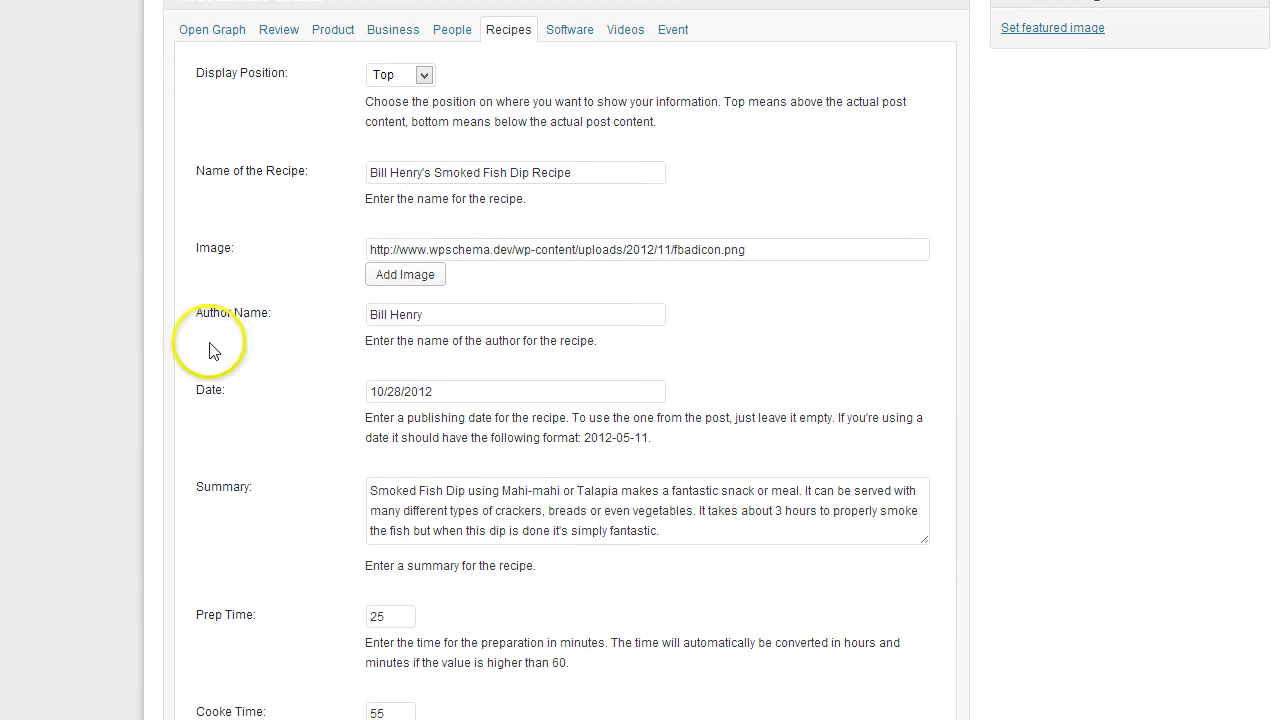
pyautogui.scroll(-2, 574, 424)
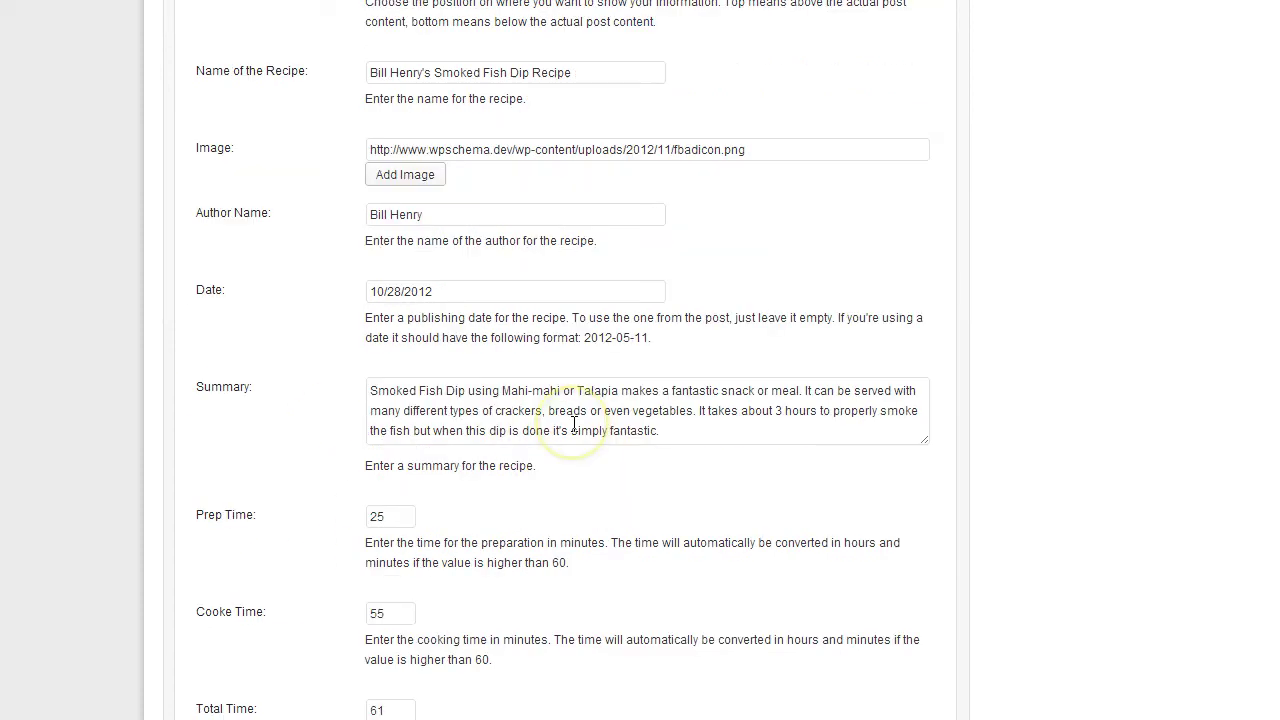
pyautogui.scroll(-6, 574, 426)
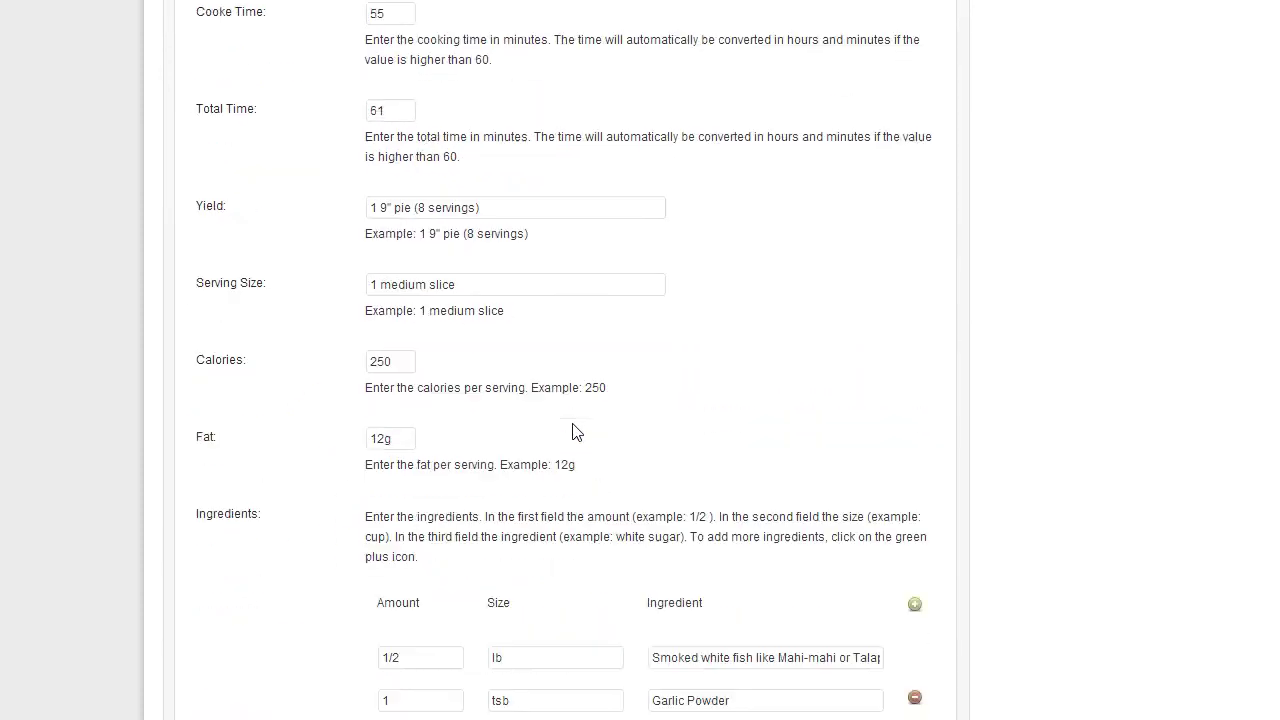
pyautogui.scroll(-3, 574, 430)
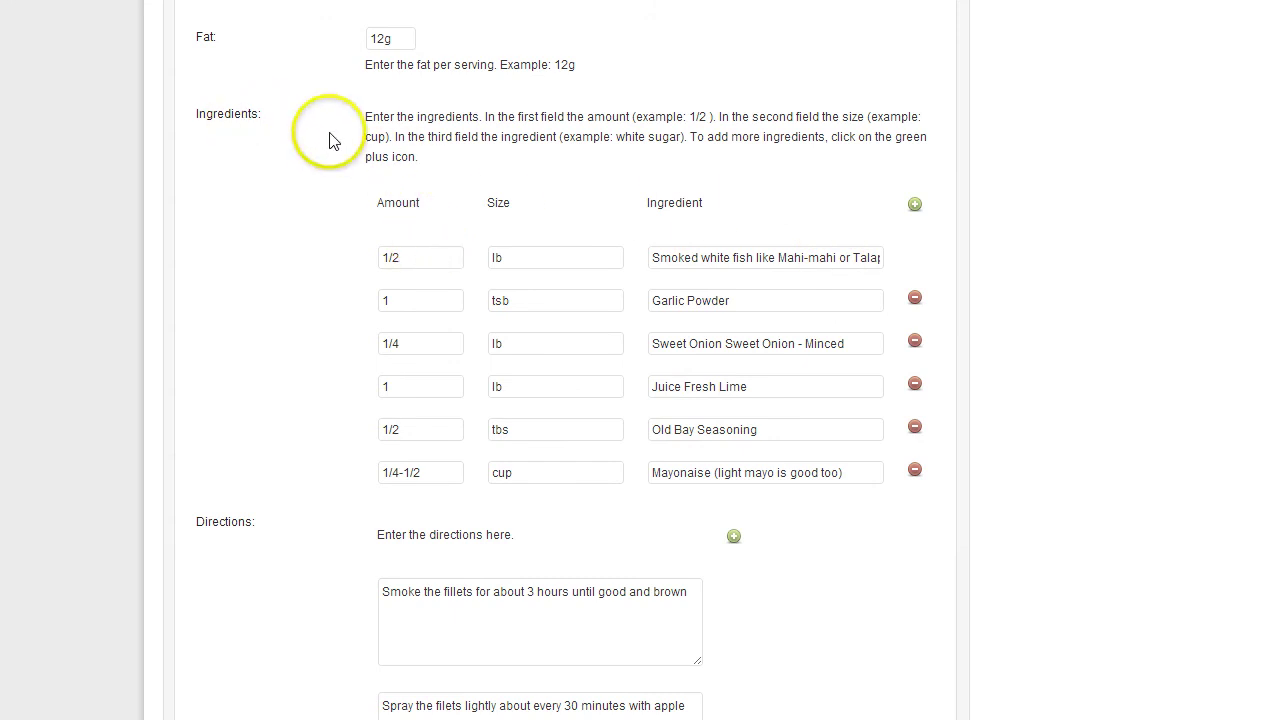
pyautogui.click(914, 205)
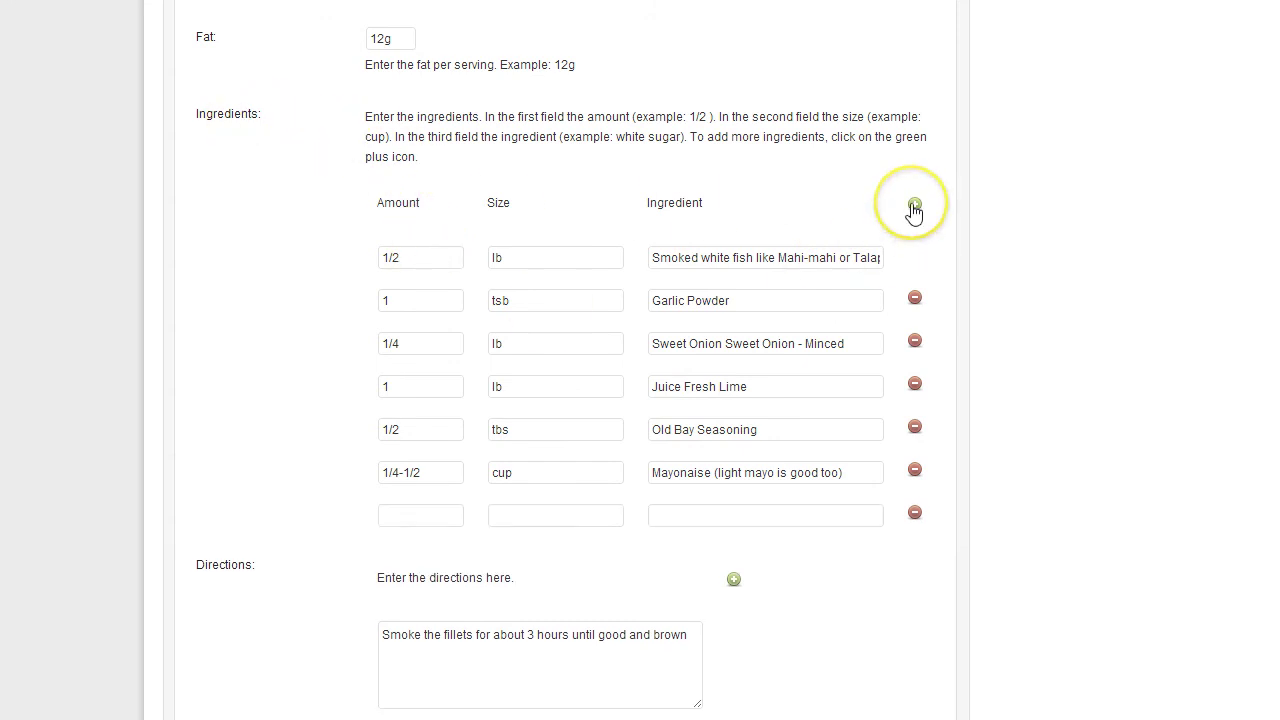
pyautogui.click(914, 205)
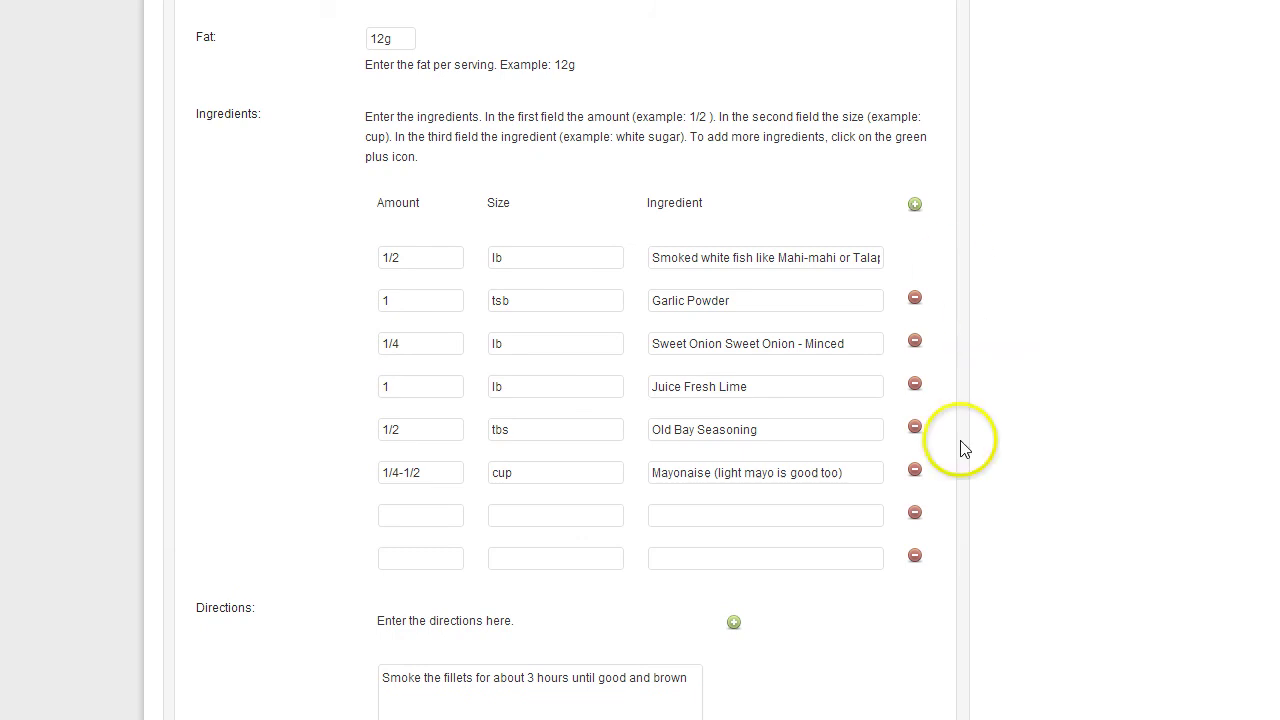
pyautogui.click(914, 556)
pyautogui.click(915, 514)
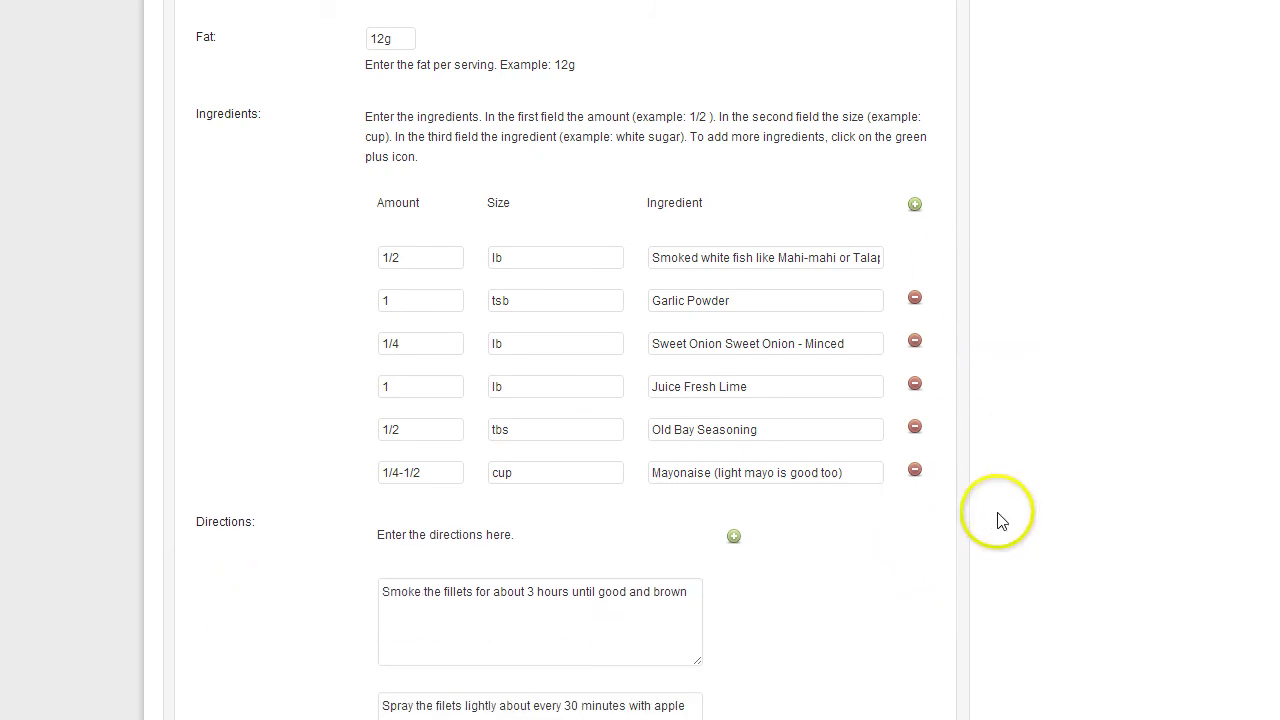
# Step: Review the Smoked Fish Dip recipe fields down to the 4.5 Stars rating title
pyautogui.scroll(-3, 1005, 520)
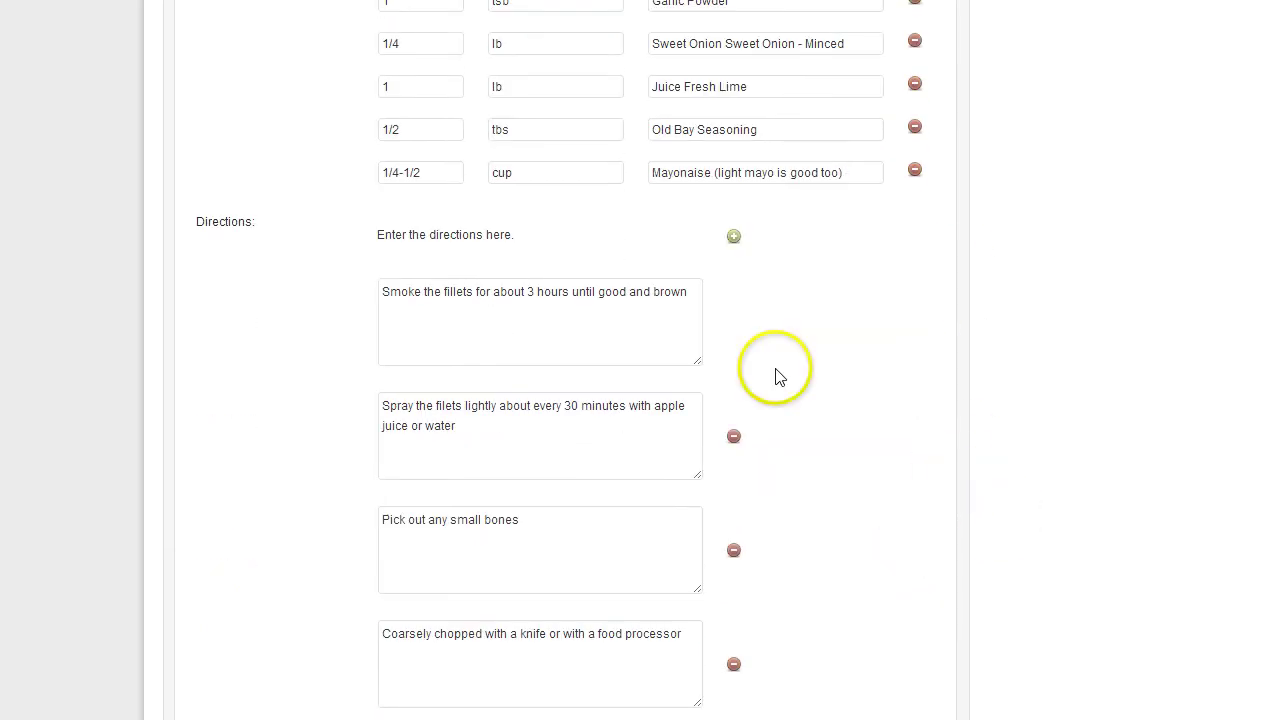
pyautogui.scroll(-2, 848, 445)
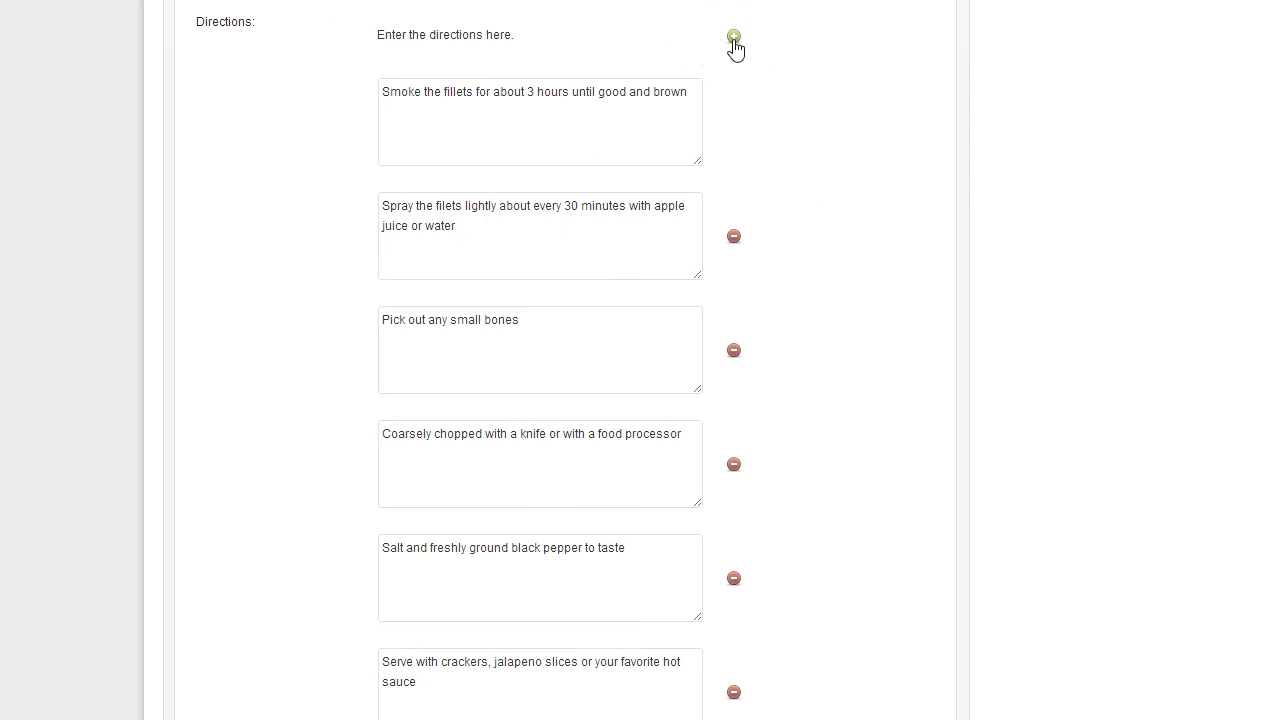
pyautogui.scroll(-2, 766, 166)
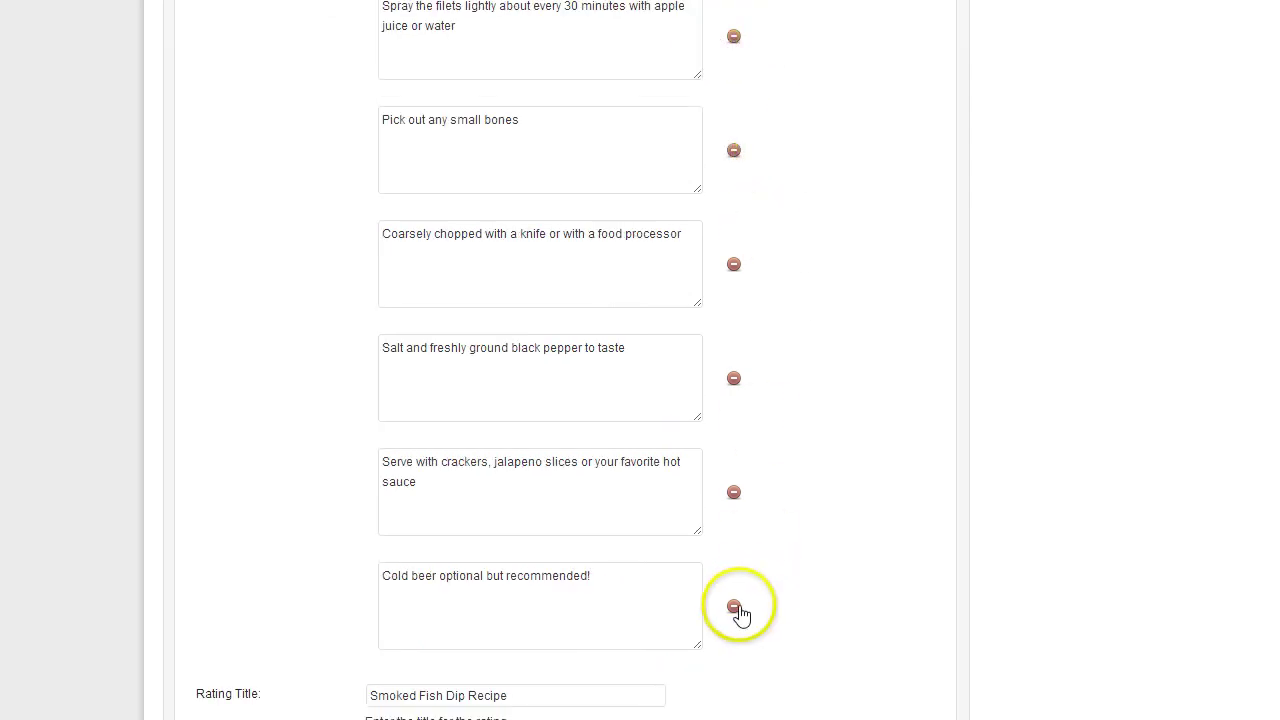
pyautogui.scroll(-2, 820, 535)
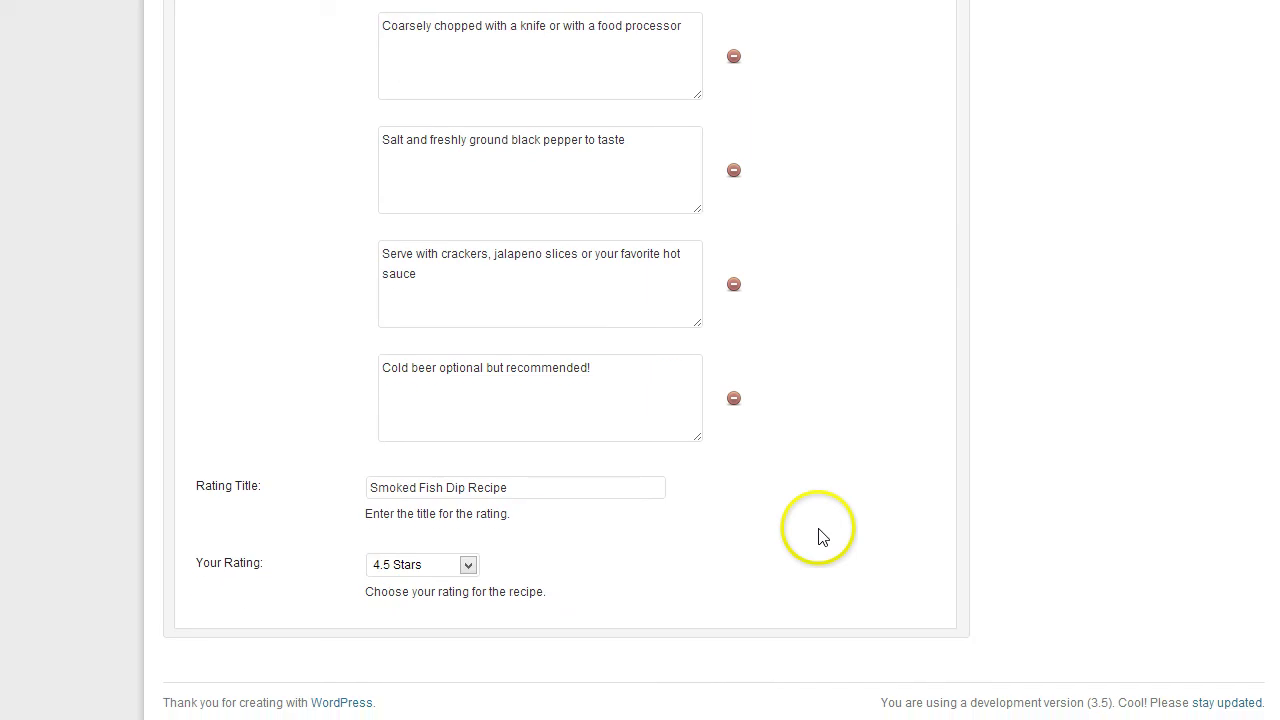
pyautogui.moveTo(543, 491); pyautogui.dragTo(327, 489)
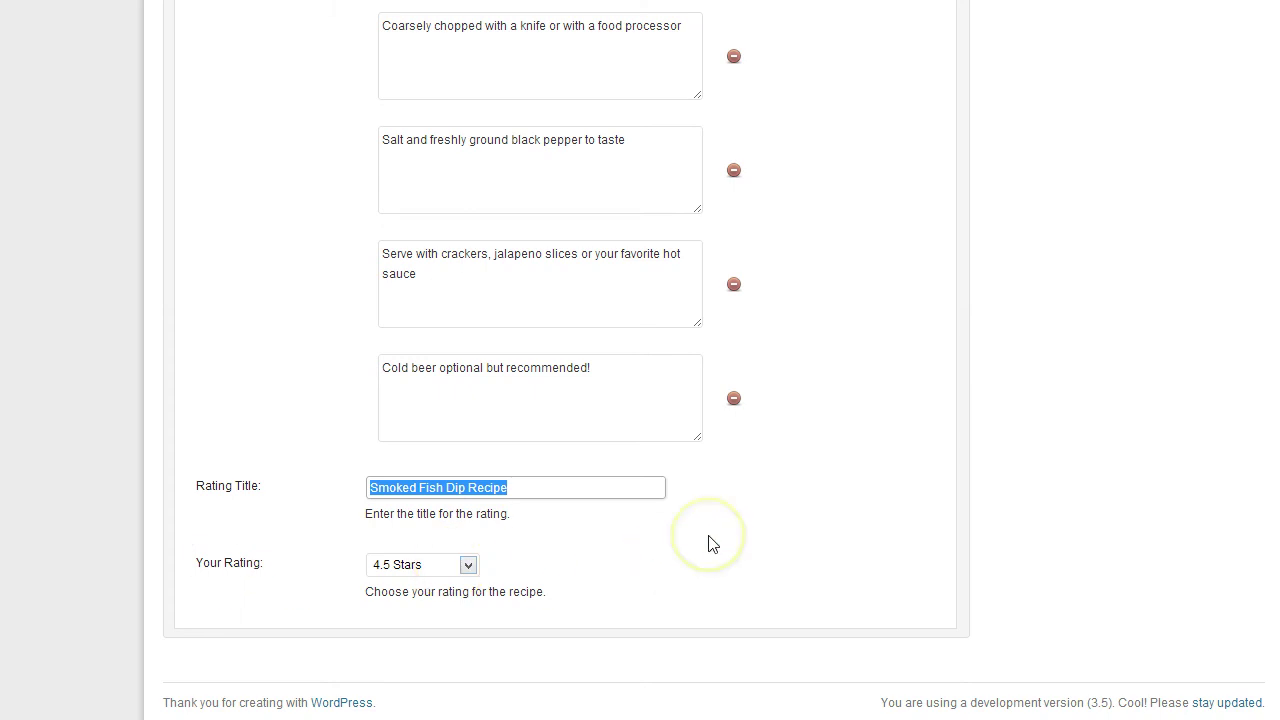
pyautogui.scroll(20, 708, 544)
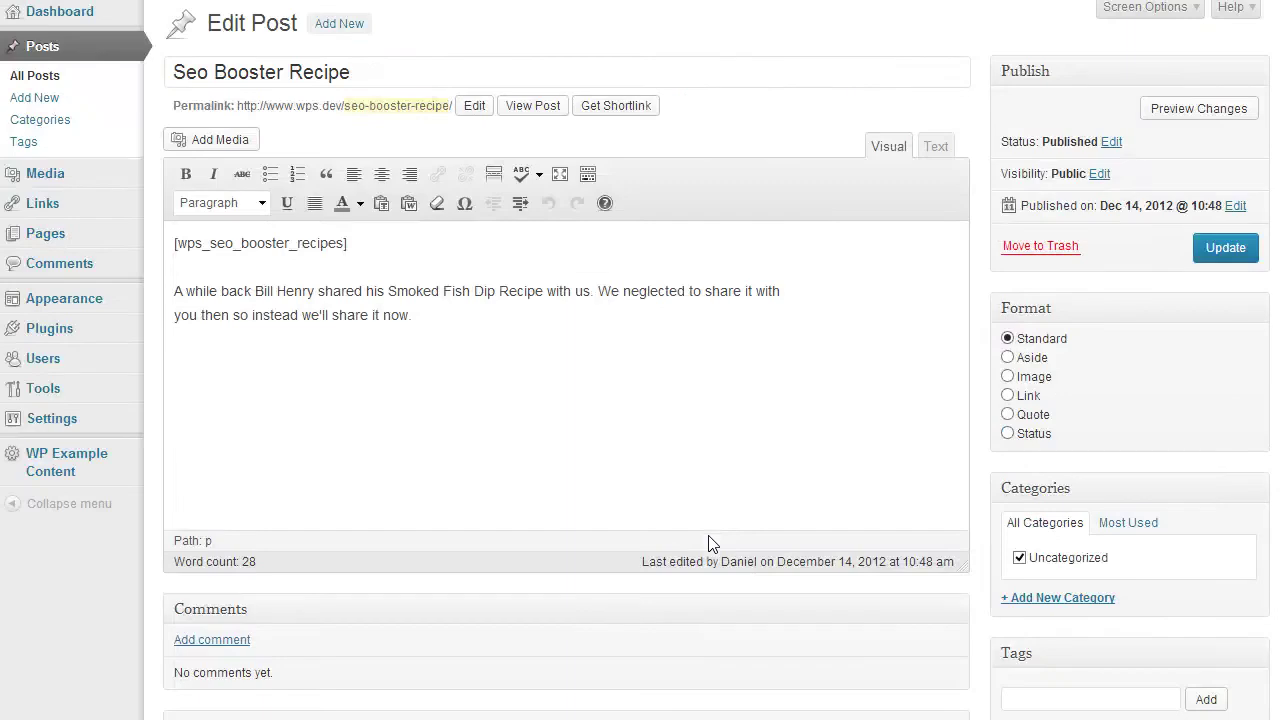
# Step: Delete the [wps_seo_booster_recipes] shortcode line from the post content
pyautogui.click(518, 422)
pyautogui.moveTo(394, 237); pyautogui.dragTo(160, 237)
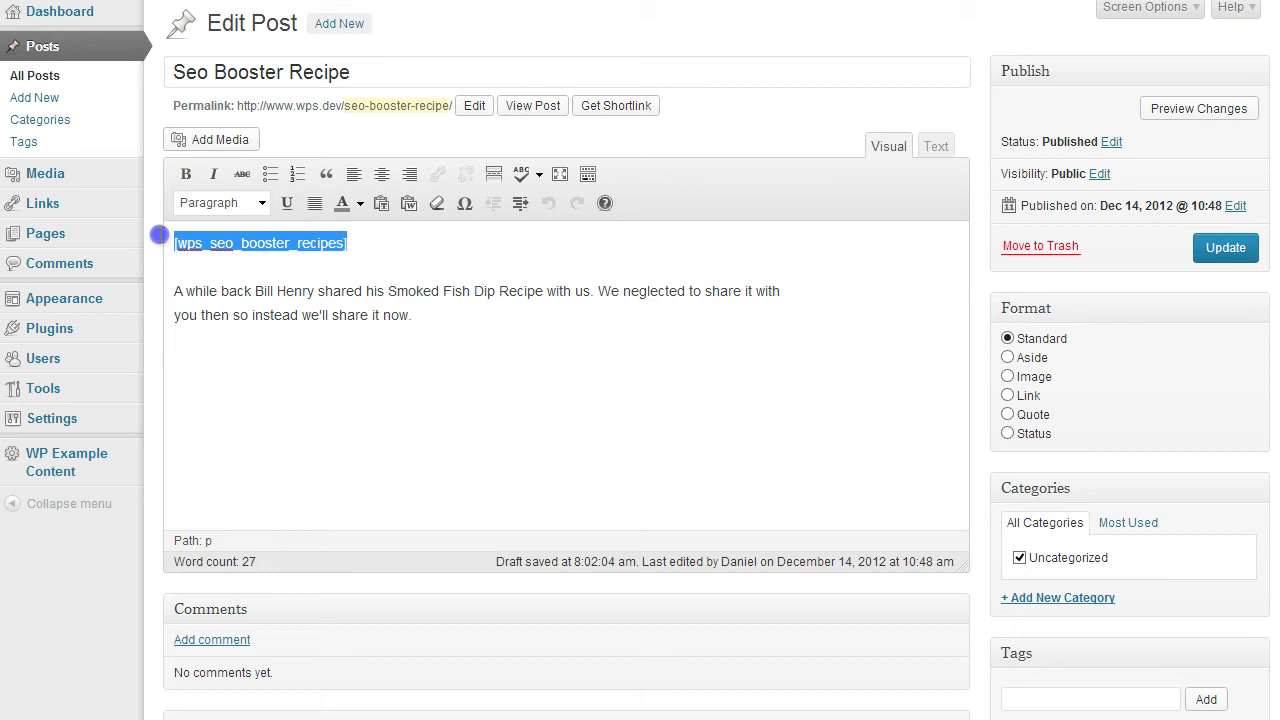
pyautogui.press('Delete')
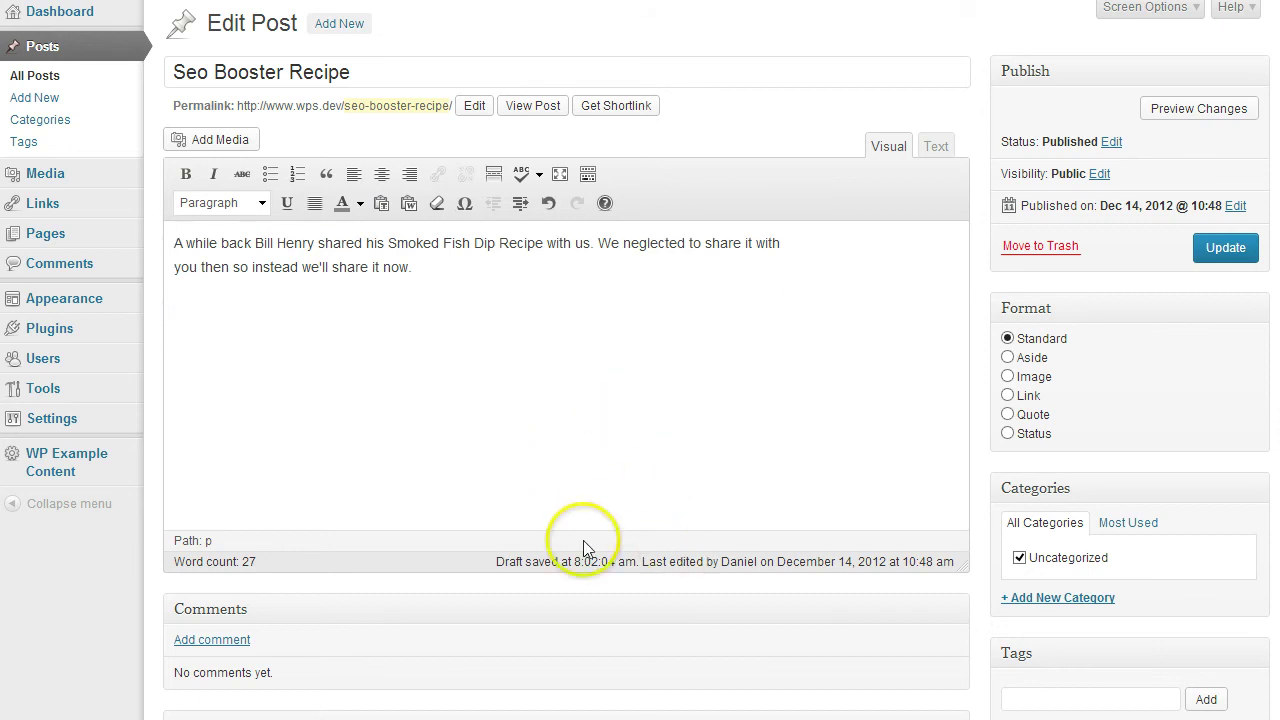
# Step: Keep the recipe display position at Top, update the post, and open it in a new tab
pyautogui.scroll(-2, 393, 559)
pyautogui.scroll(-3, 396, 565)
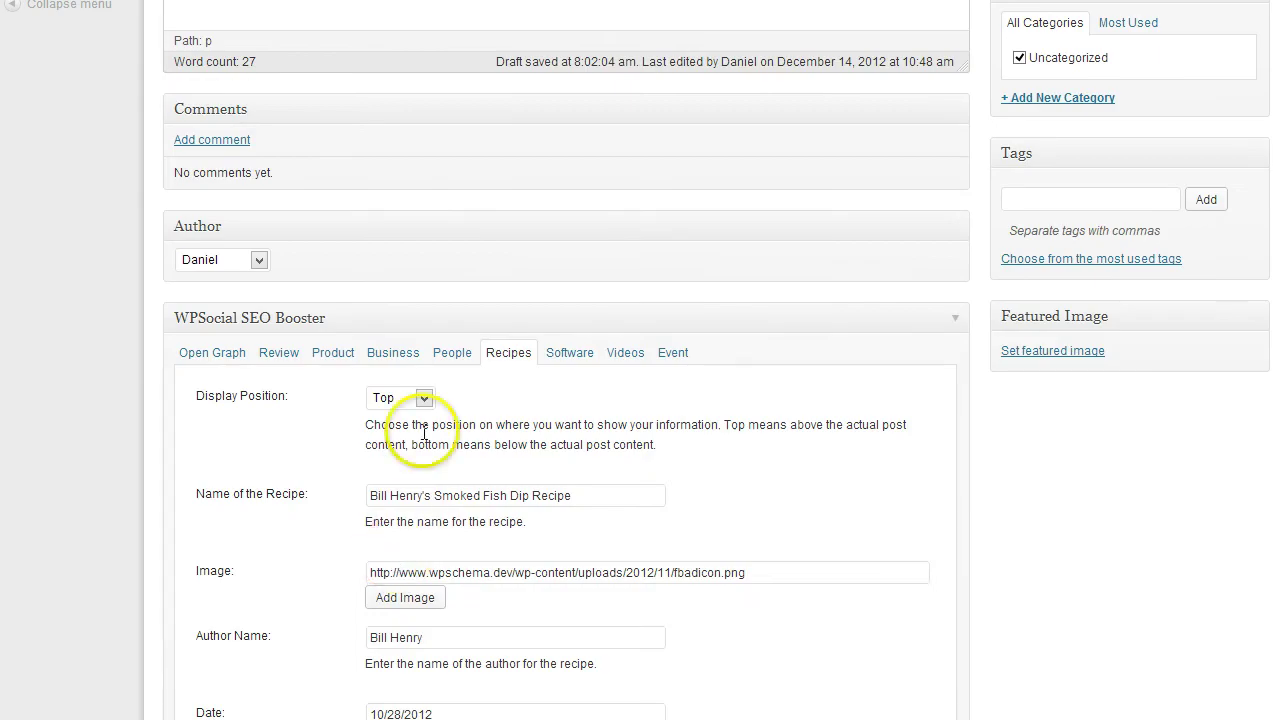
pyautogui.click(425, 398)
pyautogui.click(424, 398)
pyautogui.scroll(5, 923, 434)
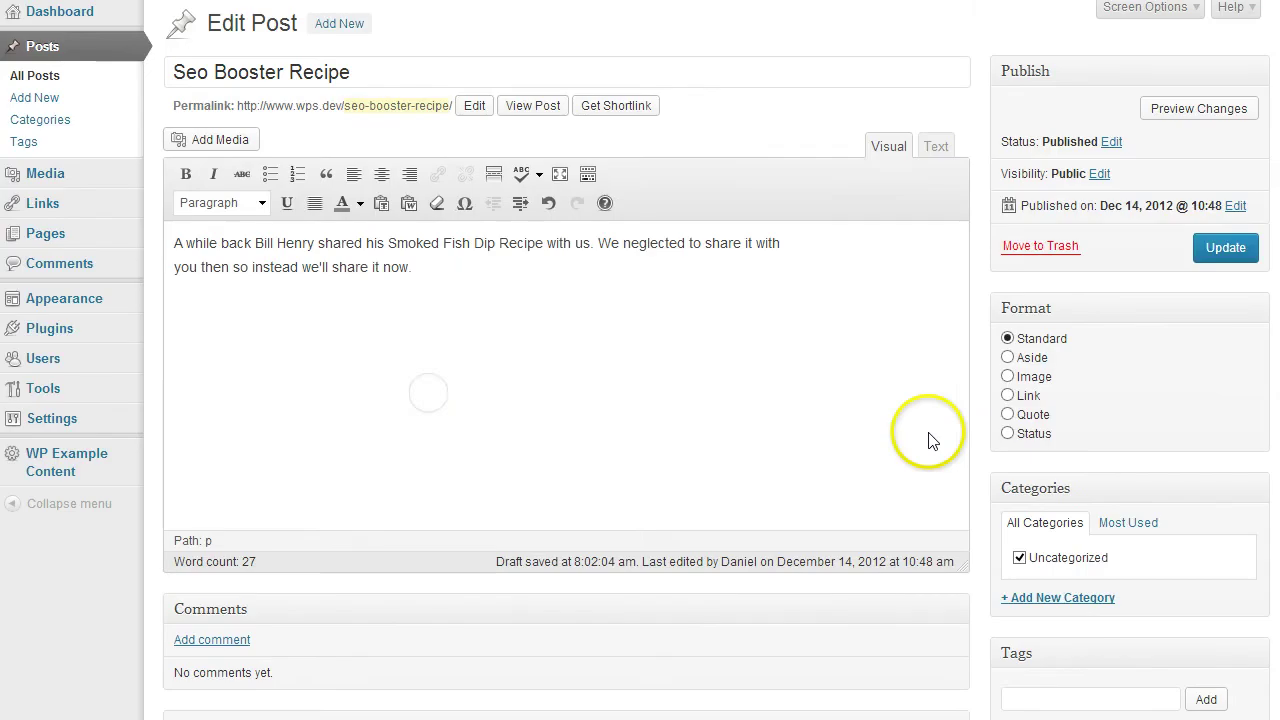
pyautogui.click(1221, 247)
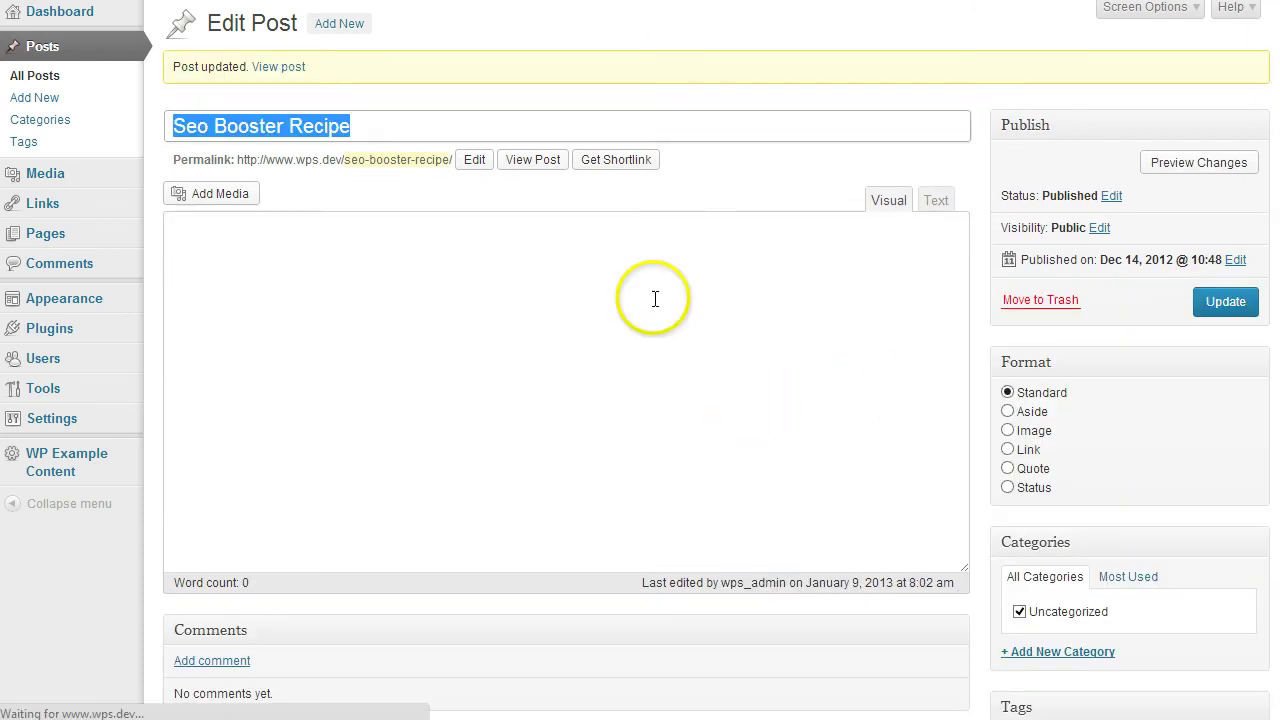
pyautogui.rightClick(531, 168)
pyautogui.click(571, 178)
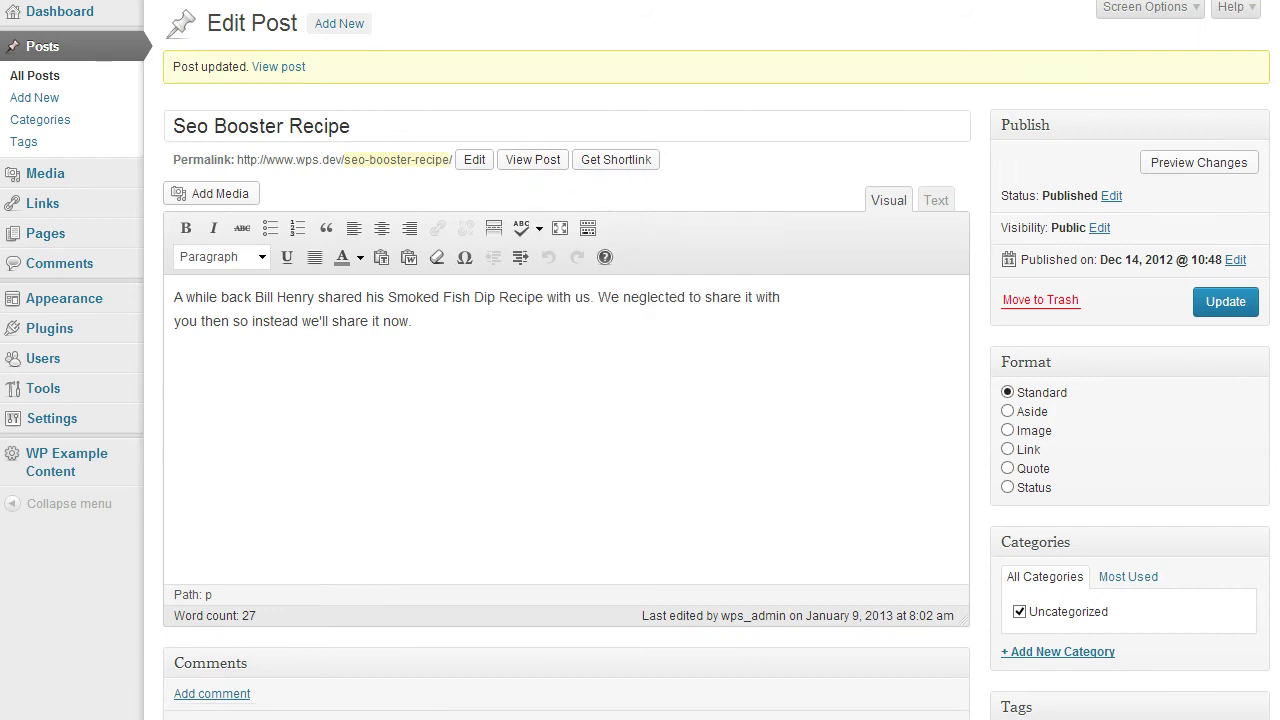
# Step: Switch to the live Seo Booster Recipe post and scroll through its ingredients, directions, nutrition and star rating
pyautogui.hotkey('ctrl', 'Tab')
pyautogui.scroll(-2, 812, 315)
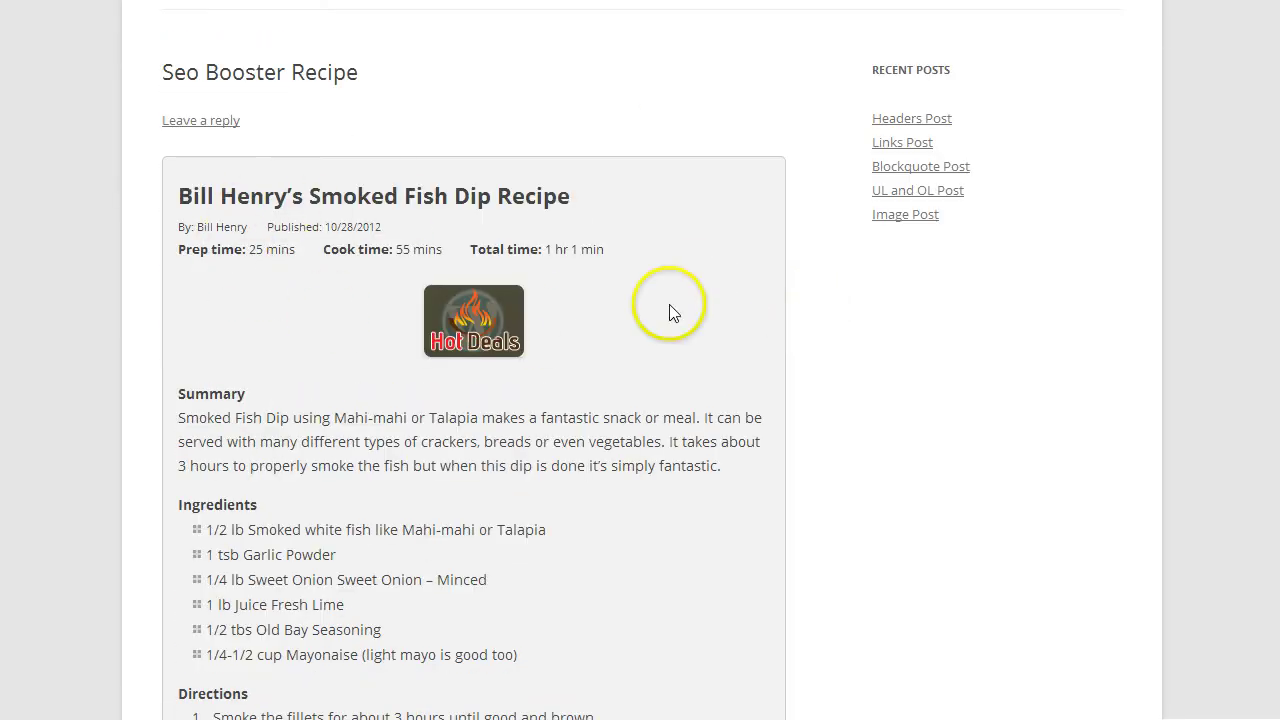
pyautogui.scroll(-3, 820, 334)
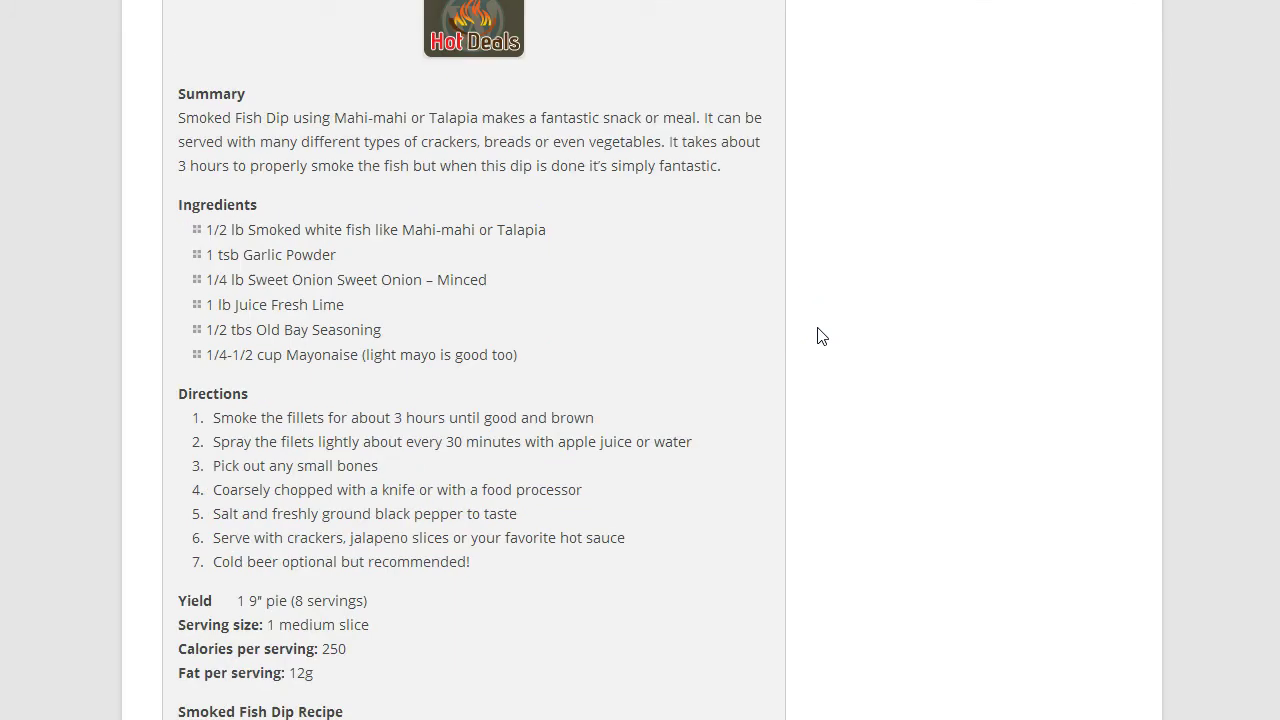
pyautogui.scroll(-1, 820, 335)
pyautogui.scroll(3, 820, 336)
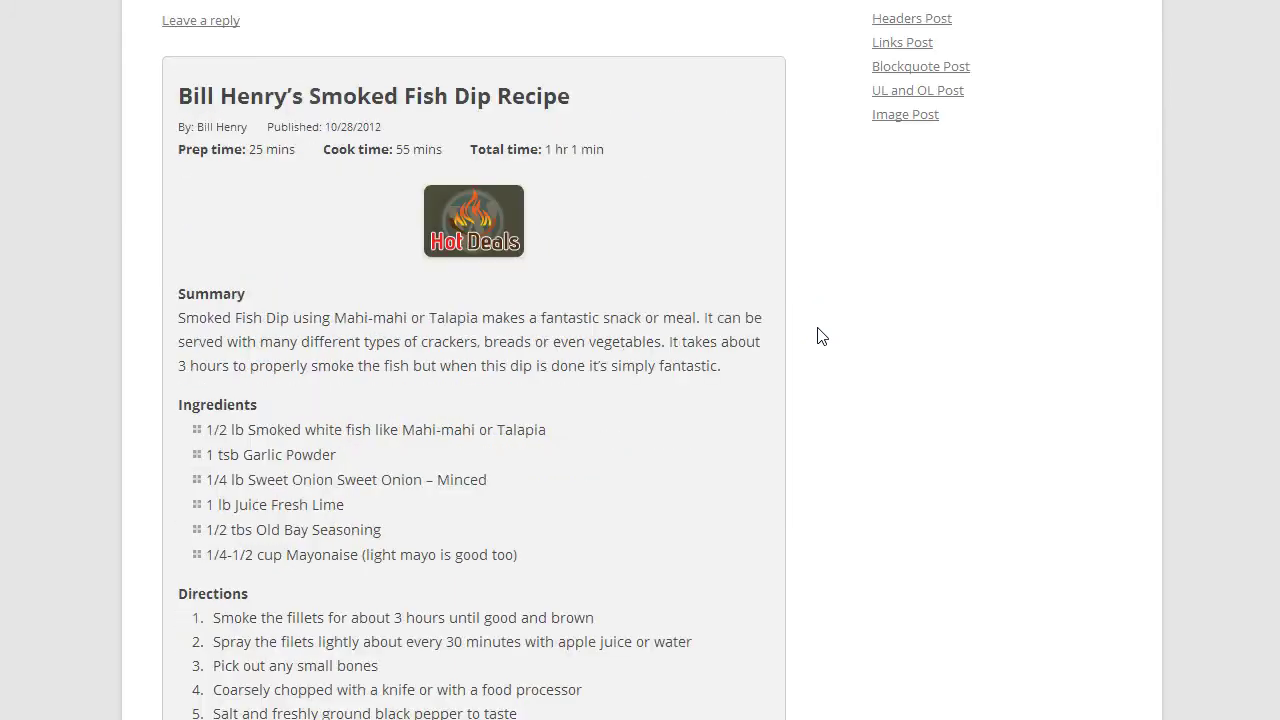
pyautogui.scroll(-2, 500, 240)
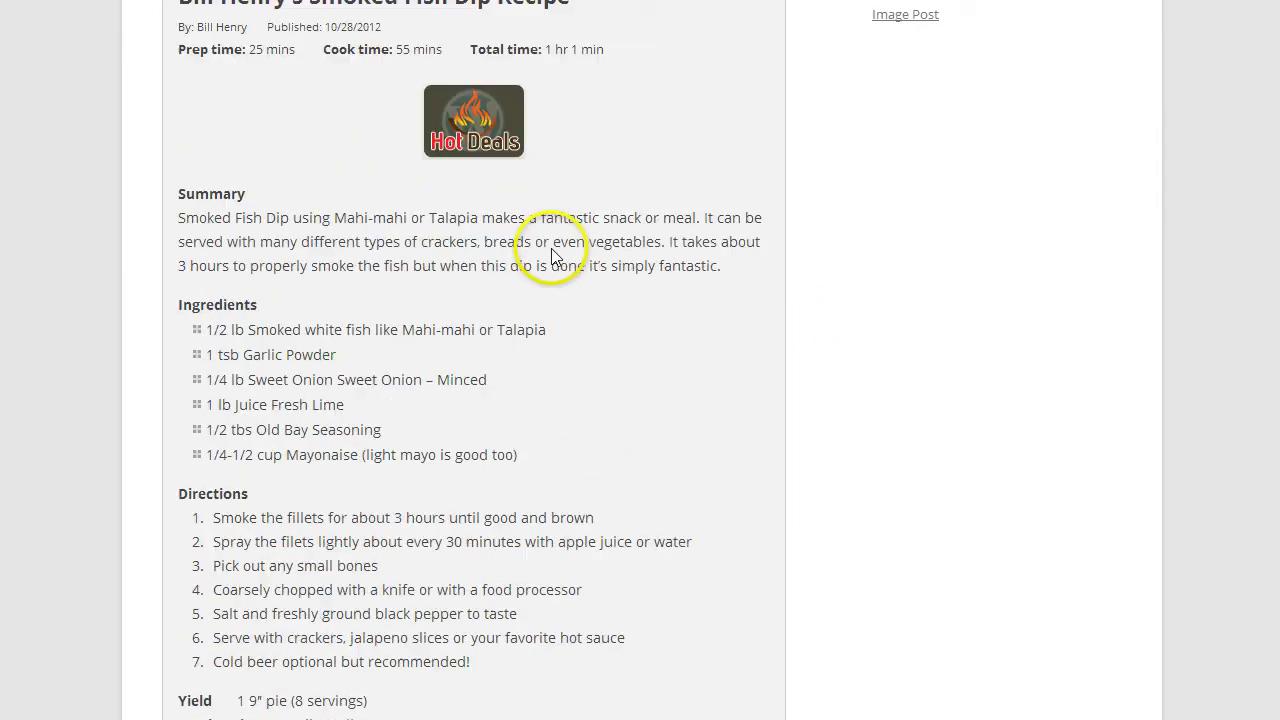
pyautogui.scroll(-2, 558, 390)
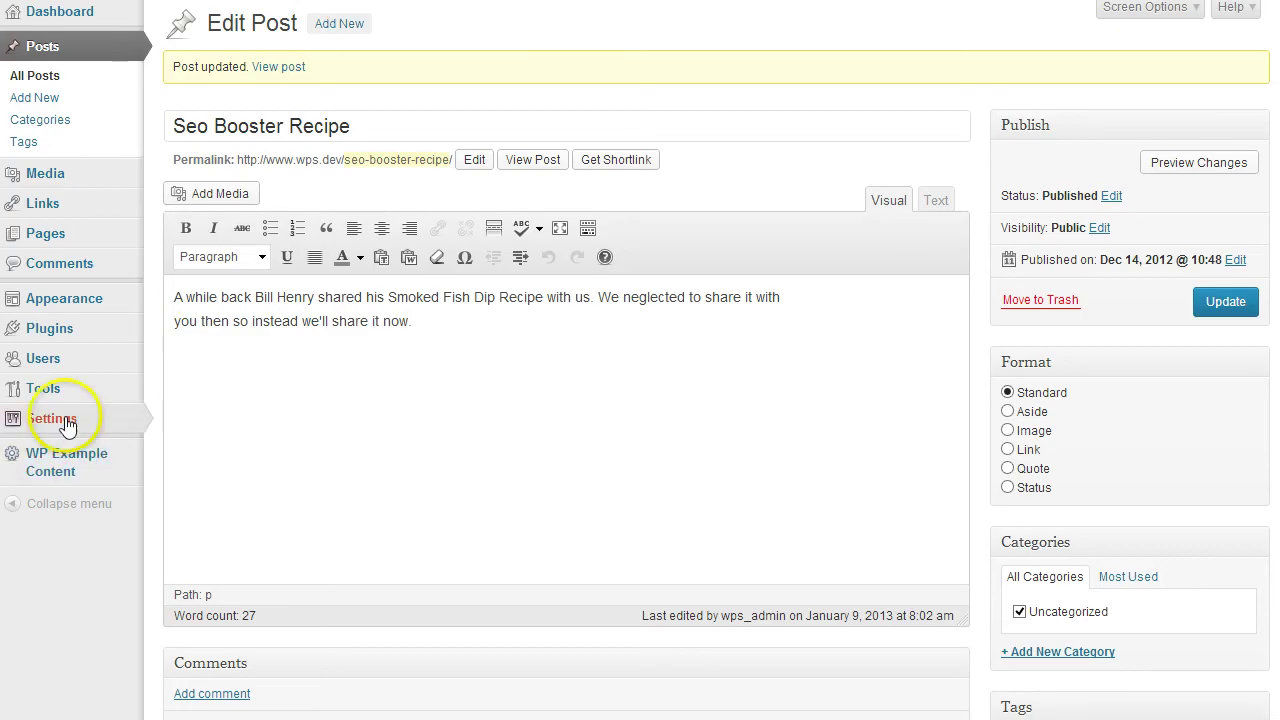
# Step: Open the WP Social SEO Booster Manual tab and scroll through its review, product, recipe and software examples
pyautogui.moveTo(60, 418)
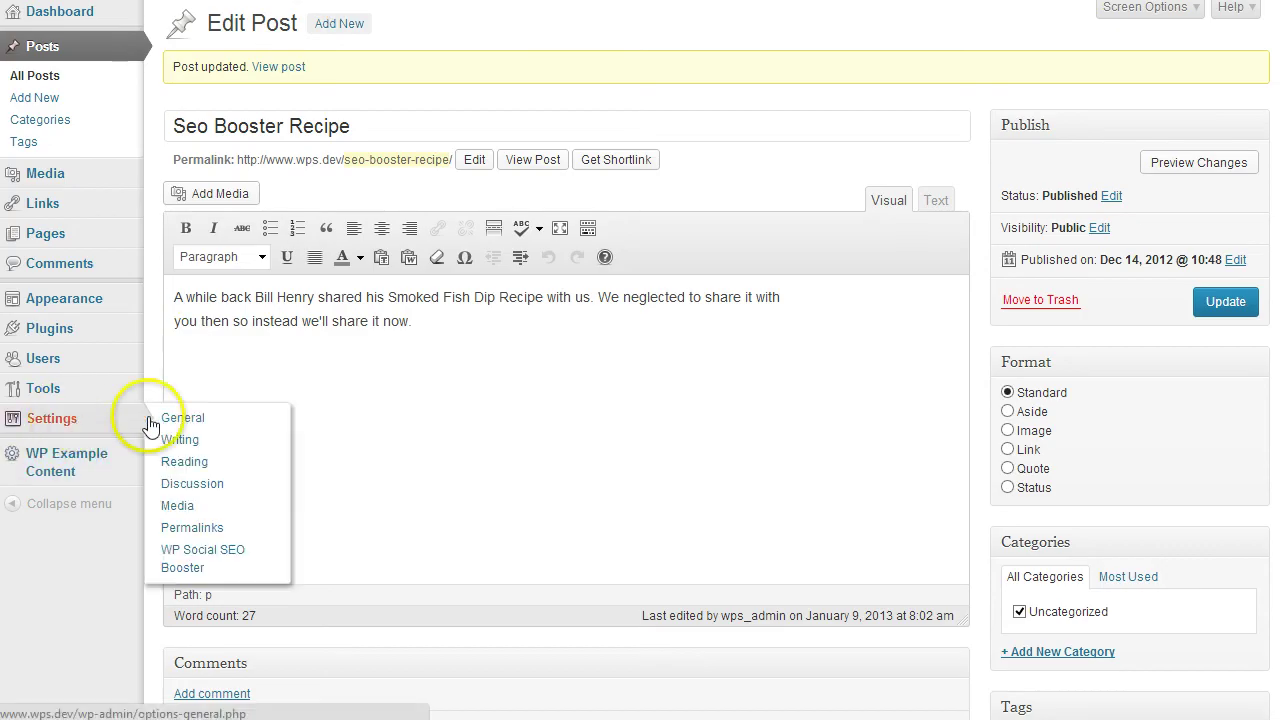
pyautogui.click(184, 565)
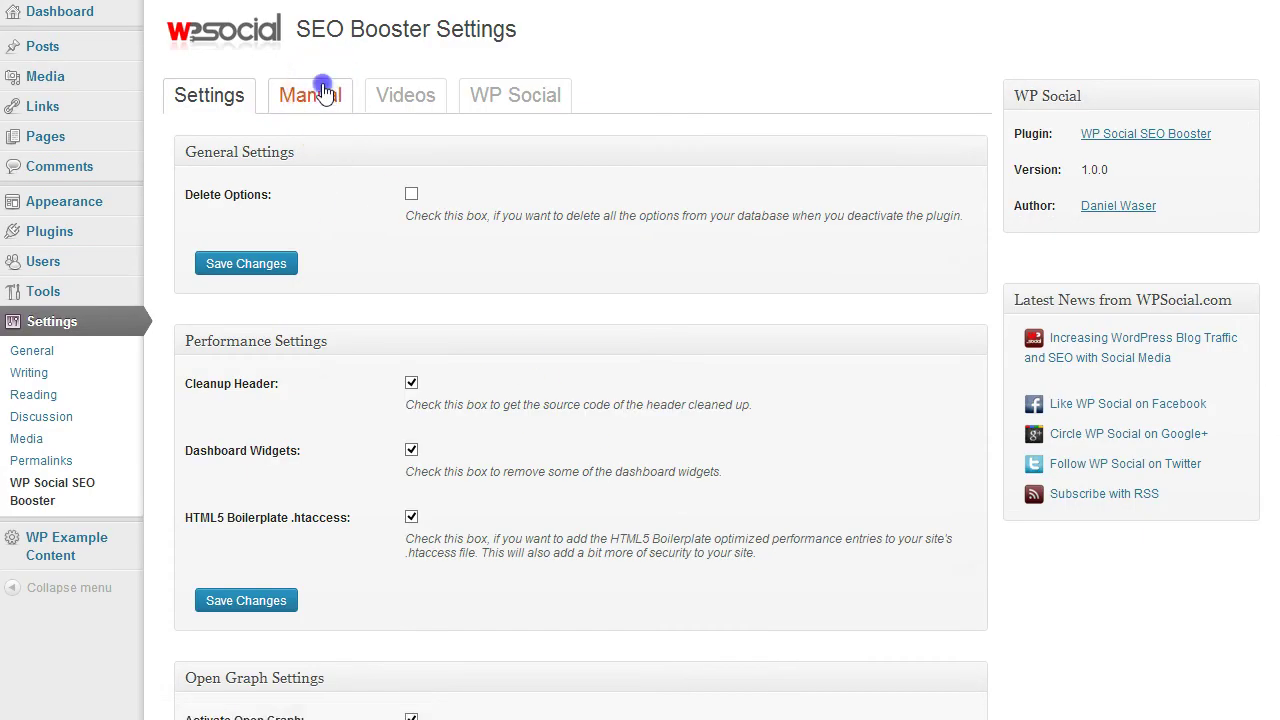
pyautogui.click(320, 91)
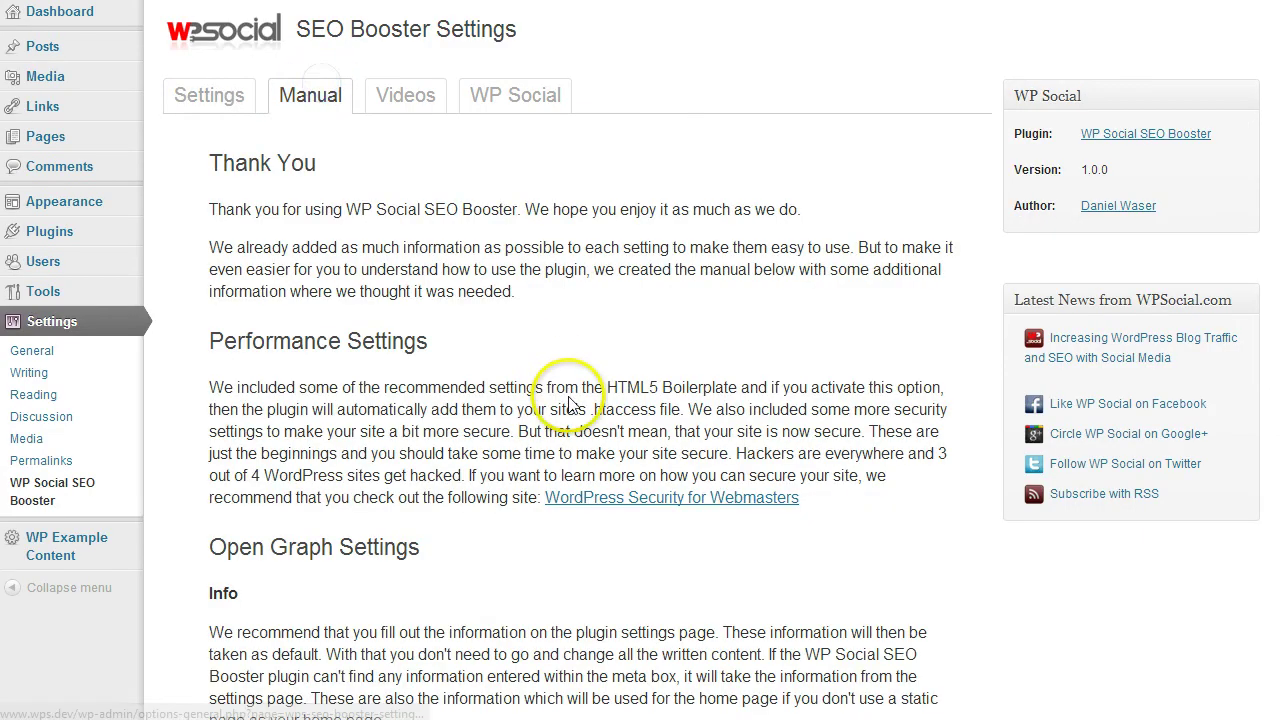
pyautogui.scroll(-10, 560, 549)
pyautogui.scroll(-15, 567, 405)
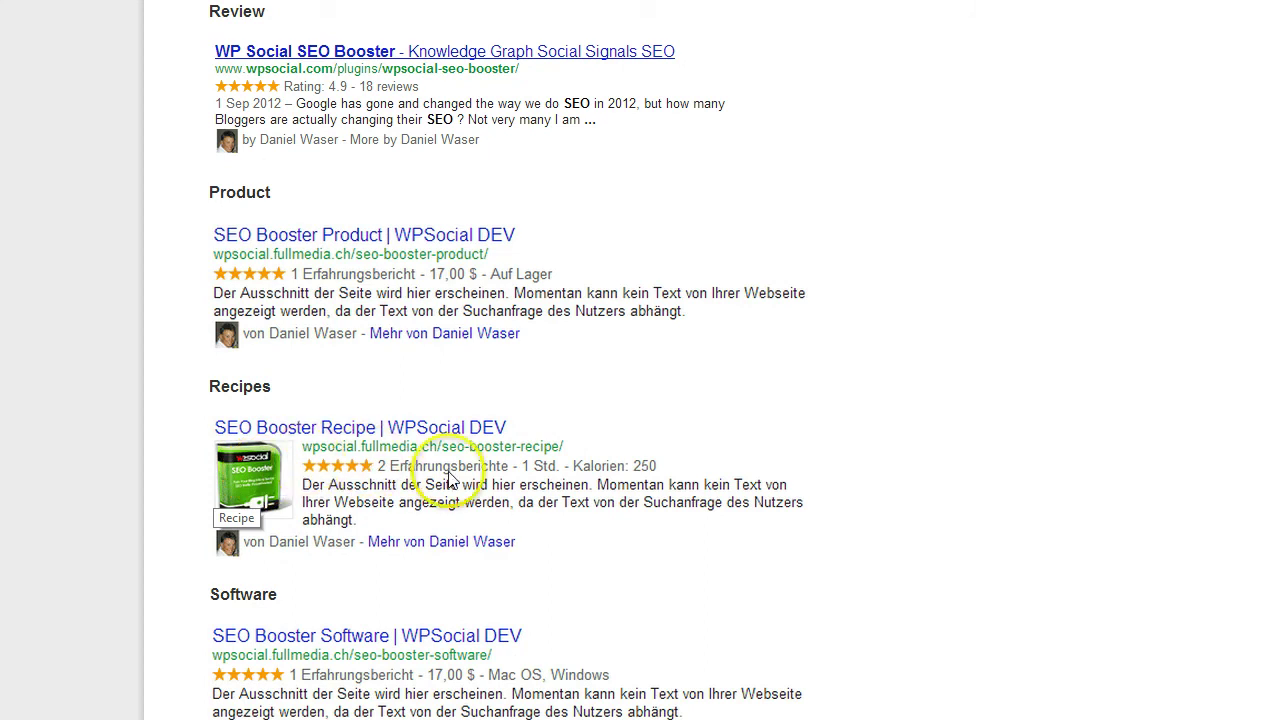
pyautogui.scroll(-1, 620, 510)
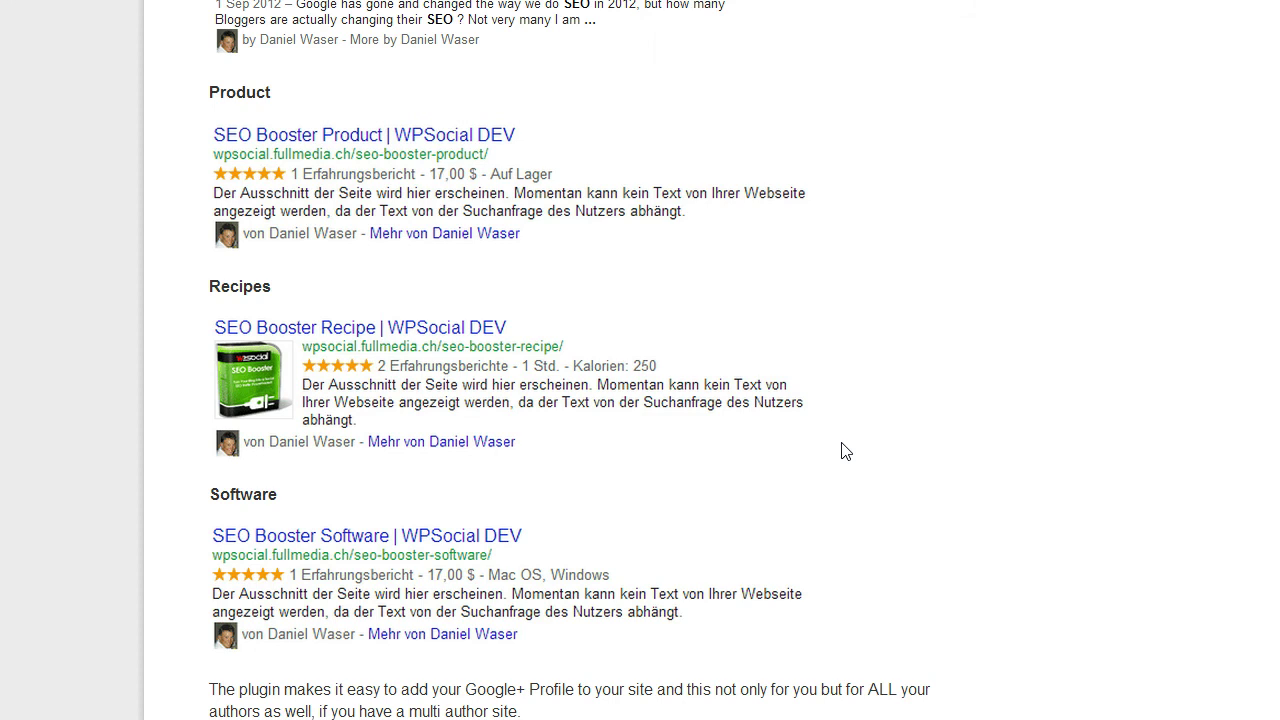
pyautogui.scroll(-2, 842, 451)
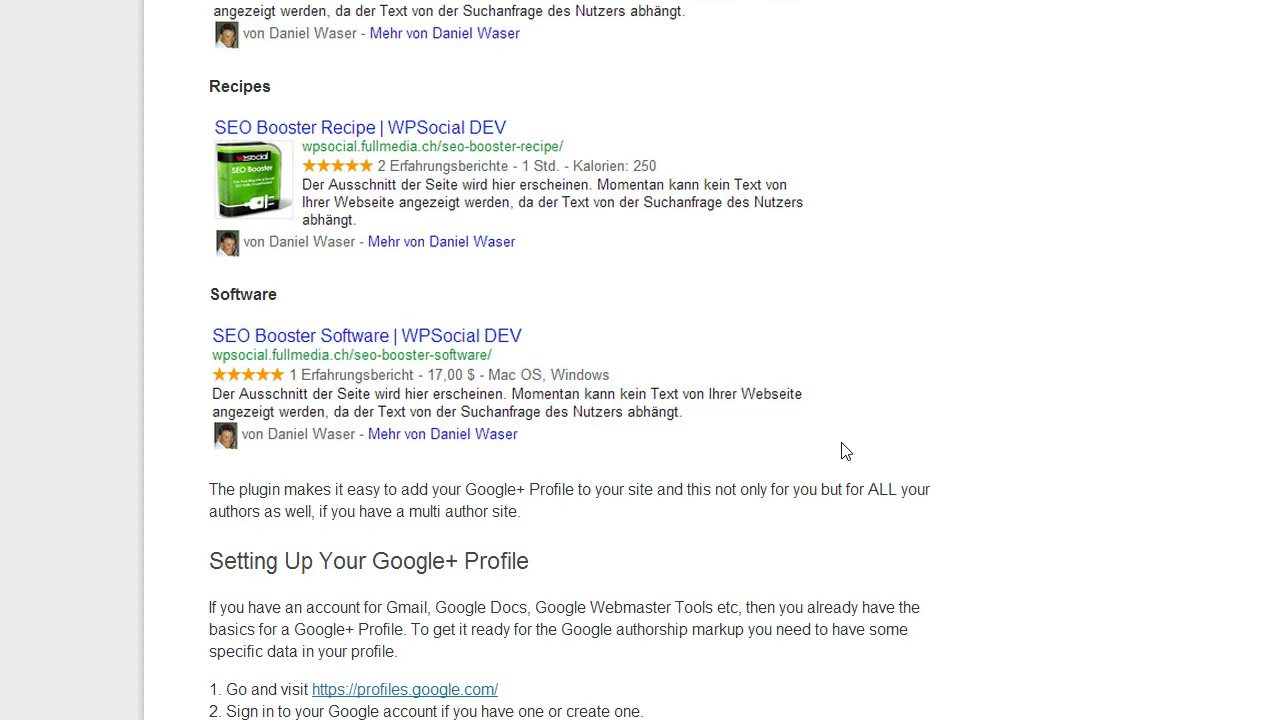
pyautogui.scroll(1, 842, 451)
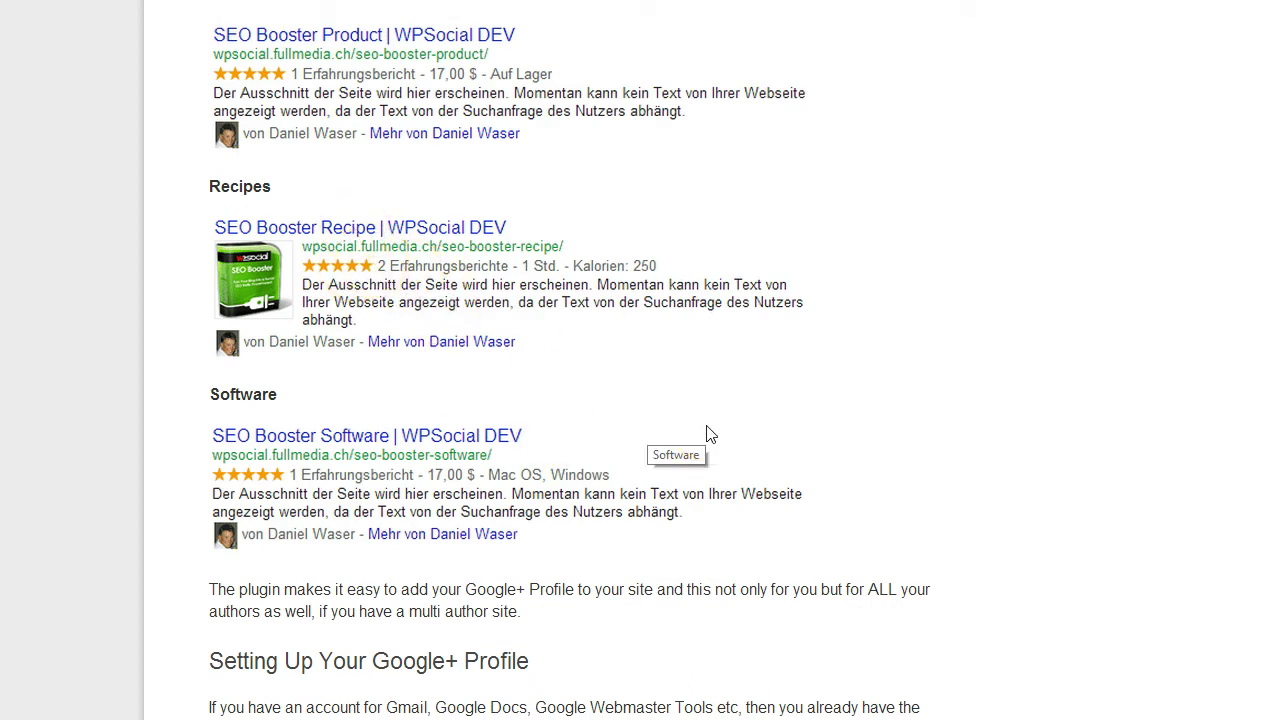
pyautogui.scroll(-1, 707, 435)
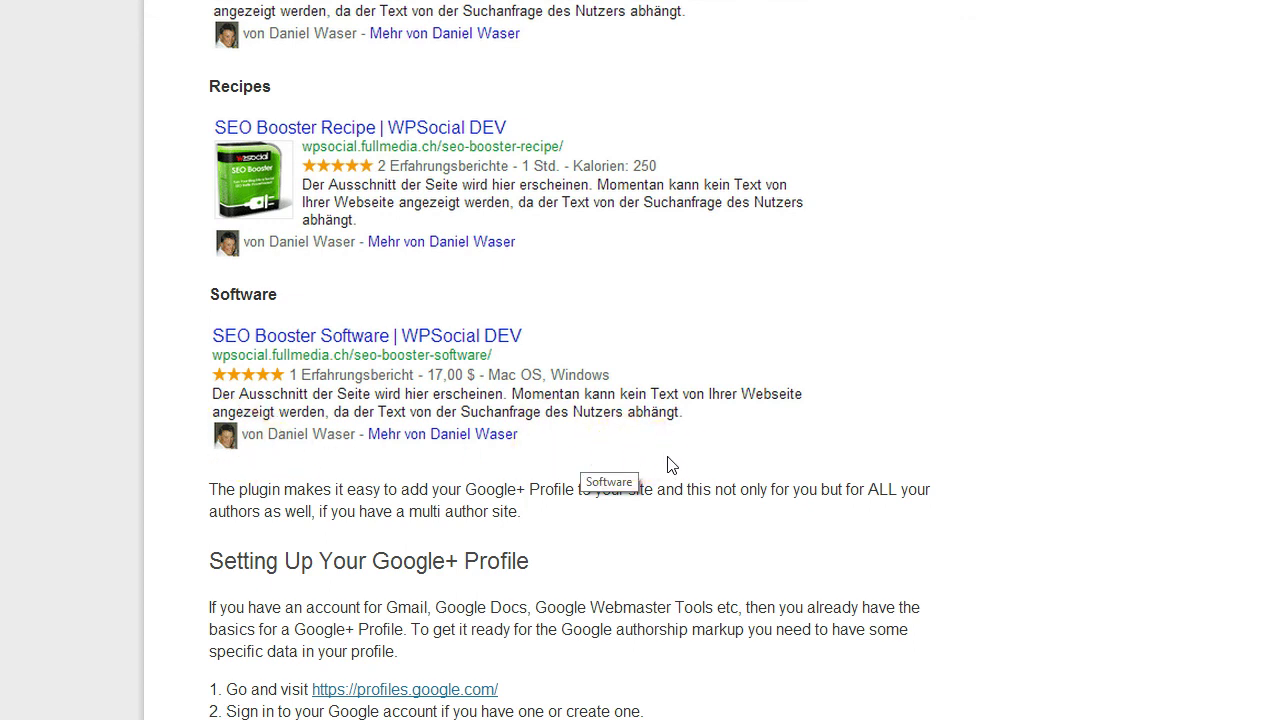
pyautogui.scroll(-3, 670, 465)
pyautogui.scroll(20, 670, 465)
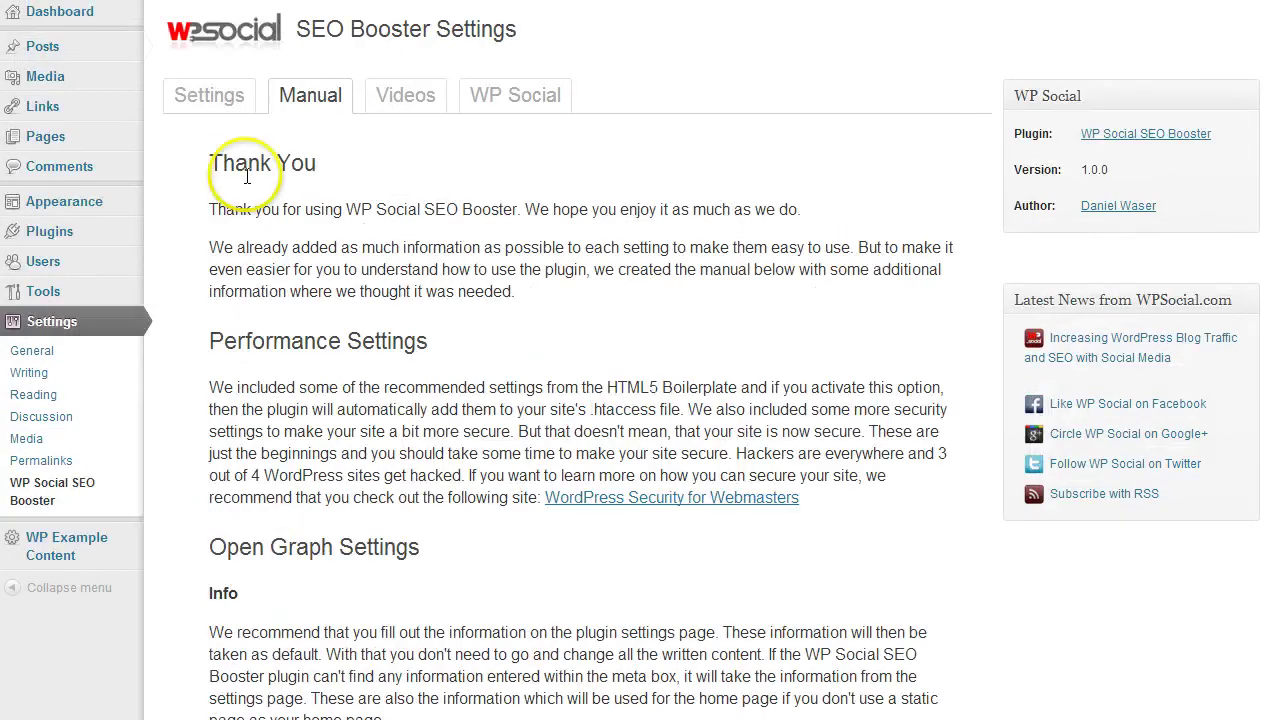
# Step: Open the SEO Booster Software post for editing from the All Posts list
pyautogui.moveTo(60, 42)
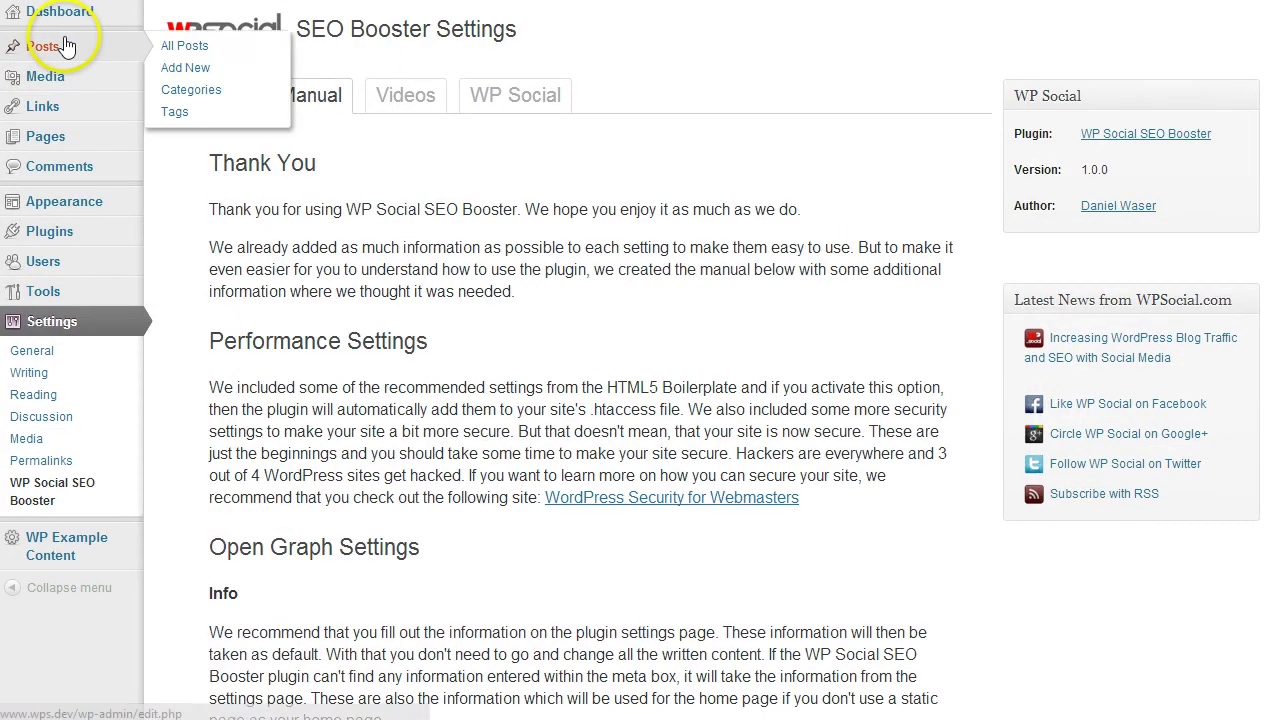
pyautogui.click(195, 52)
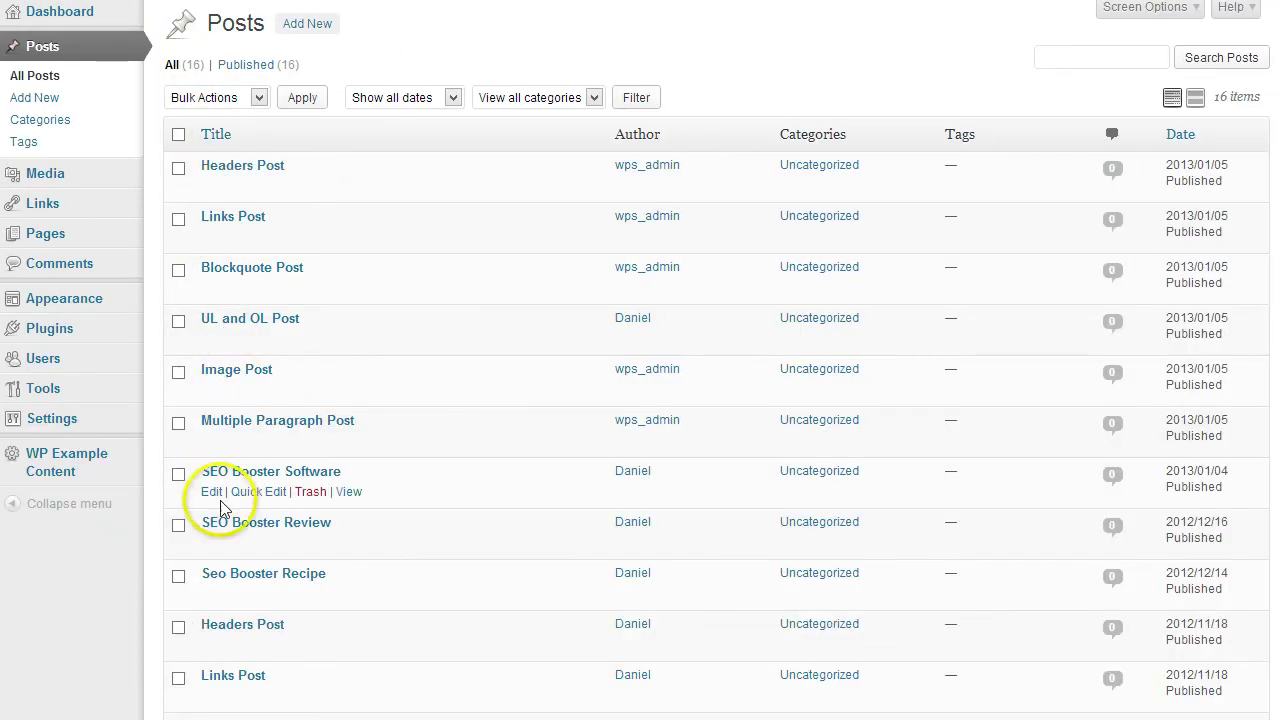
pyautogui.click(212, 492)
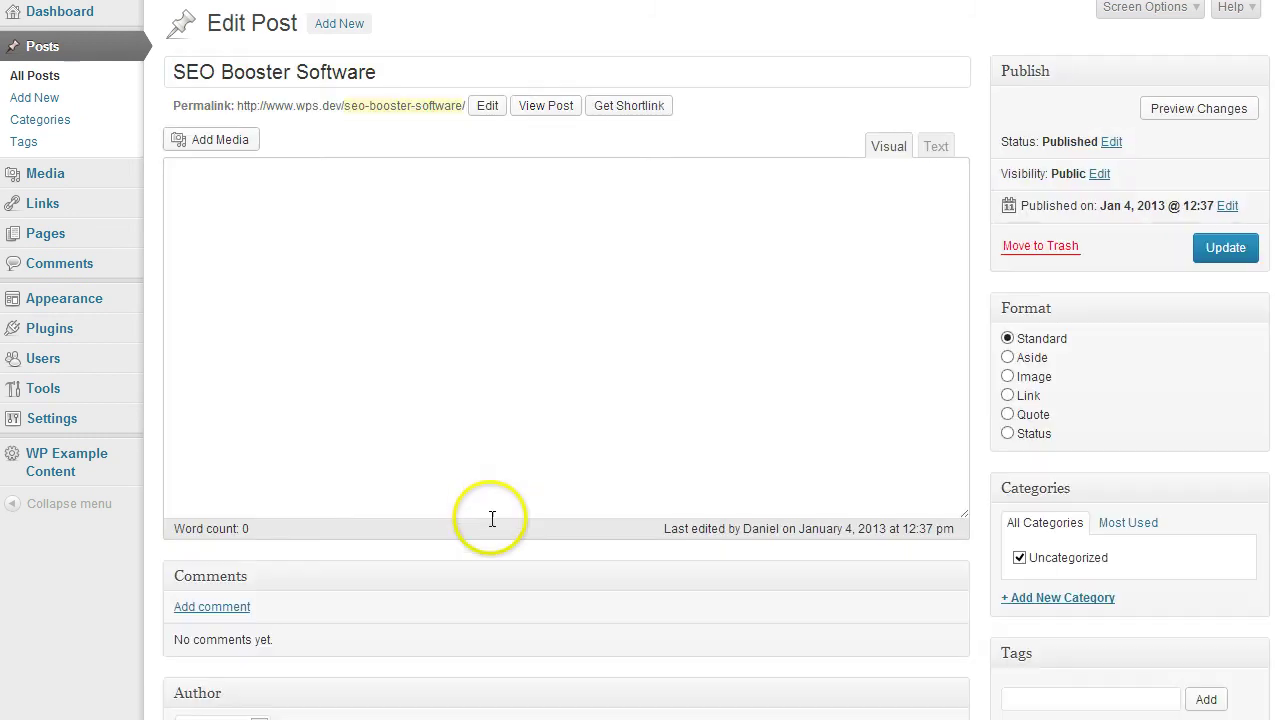
pyautogui.scroll(-7, 491, 591)
pyautogui.scroll(2, 491, 591)
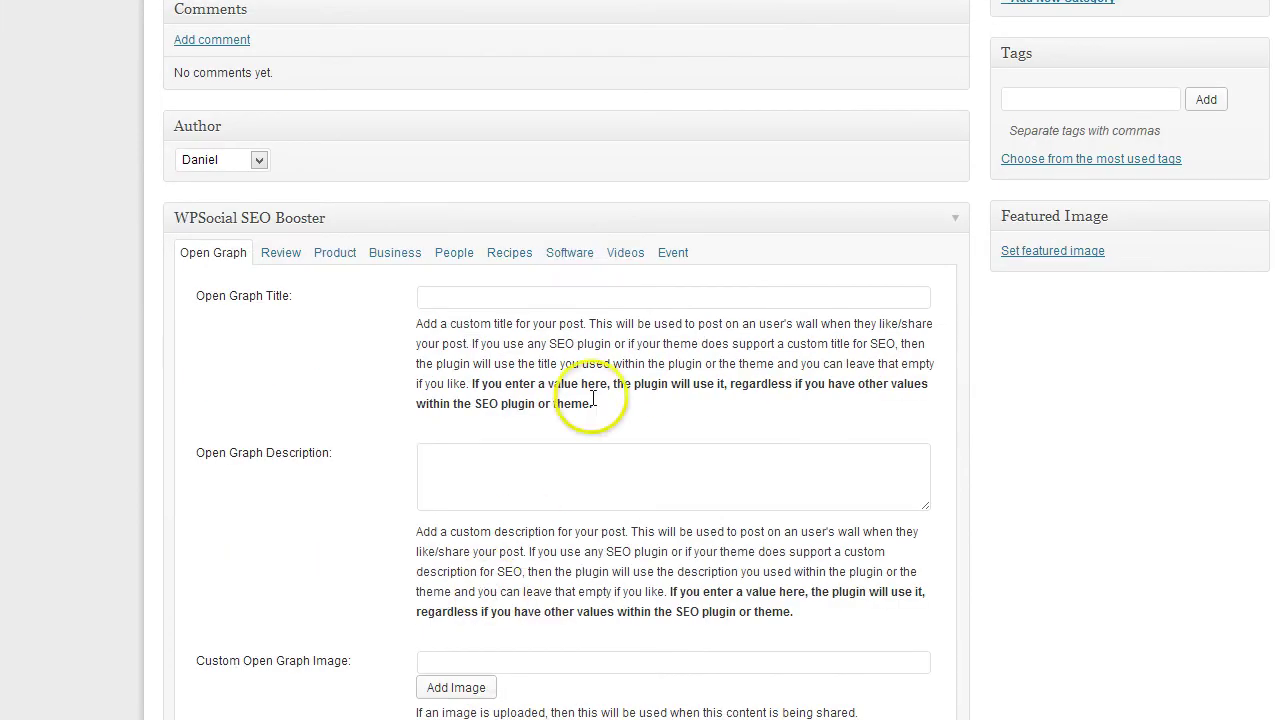
# Step: Show the Software tab fields: Skype, version 1.0, PHP, Windows
pyautogui.click(588, 253)
pyautogui.scroll(-8, 675, 392)
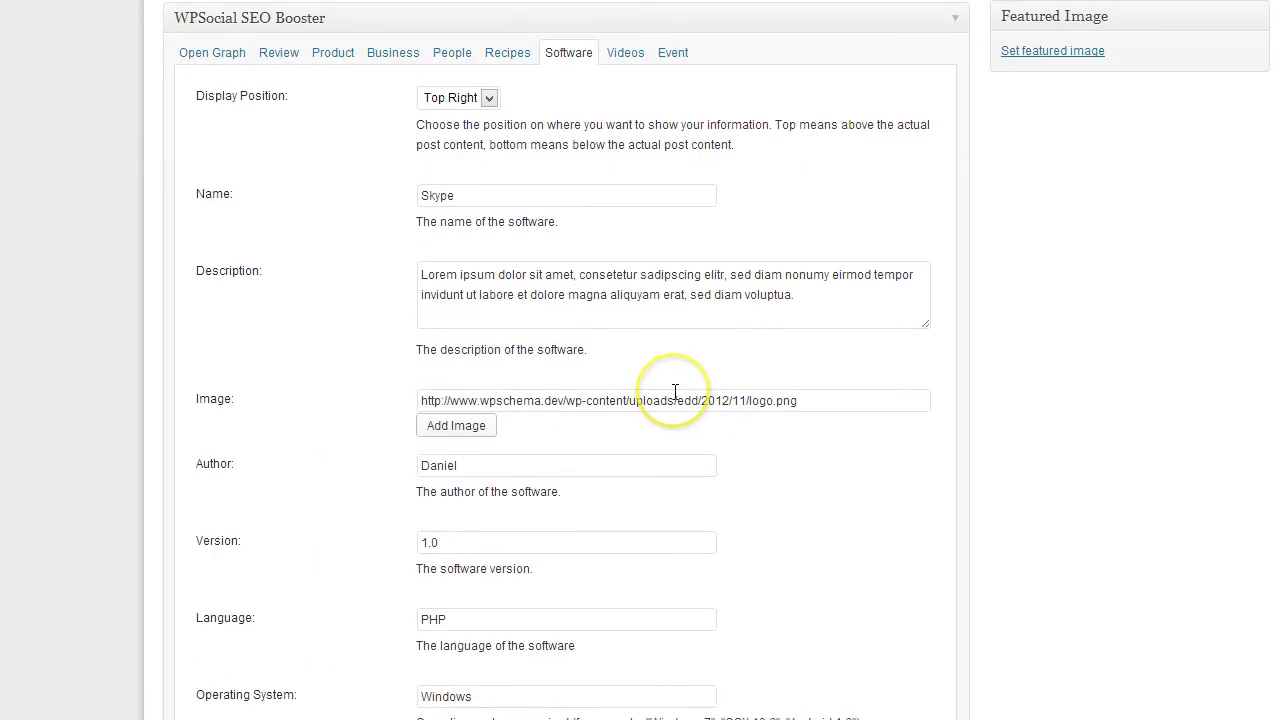
pyautogui.scroll(1, 678, 398)
pyautogui.scroll(8, 675, 398)
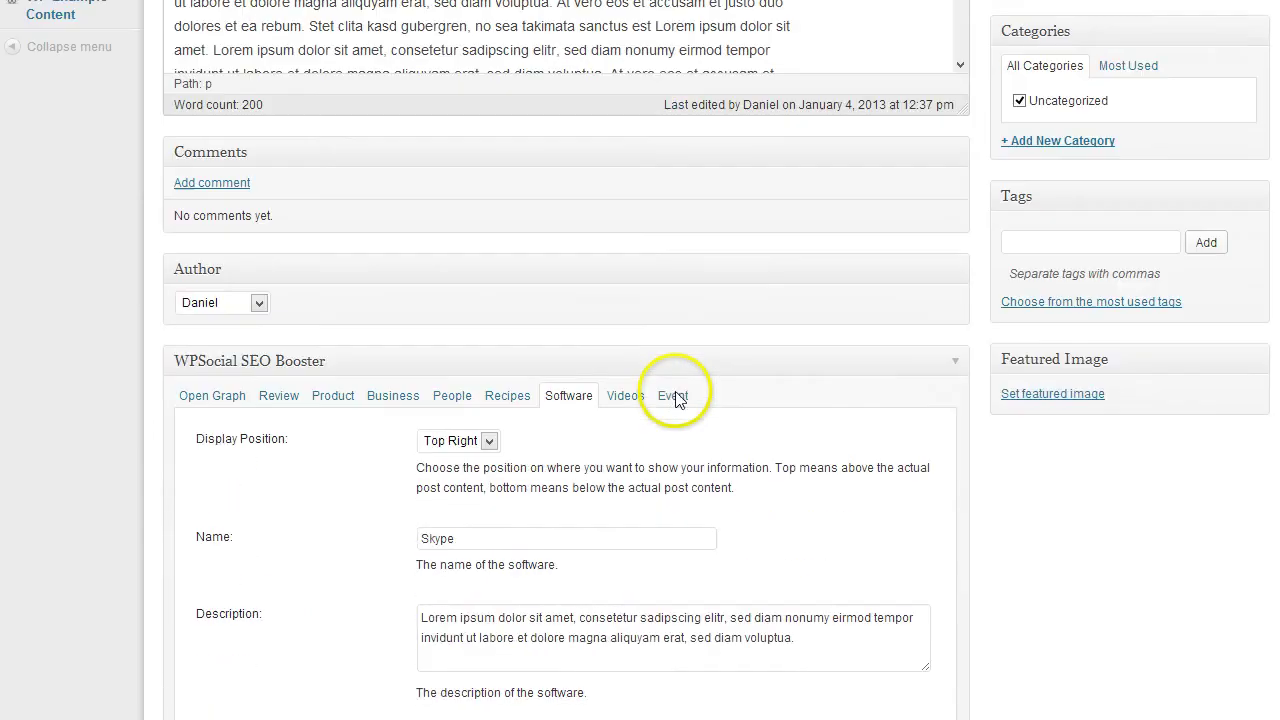
pyautogui.scroll(-1, 671, 396)
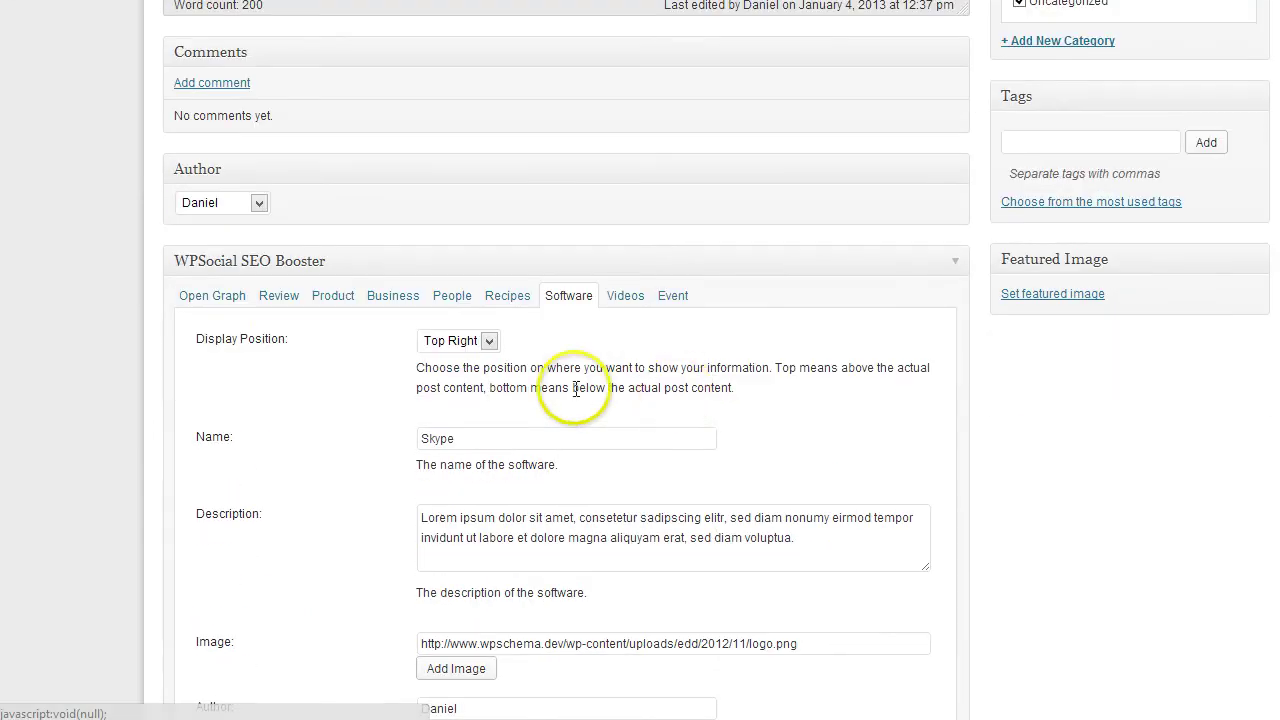
# Step: Switch to the Product tab and scroll through its empty name, brand, description and SKU fields
pyautogui.click(334, 298)
pyautogui.scroll(-1, 350, 395)
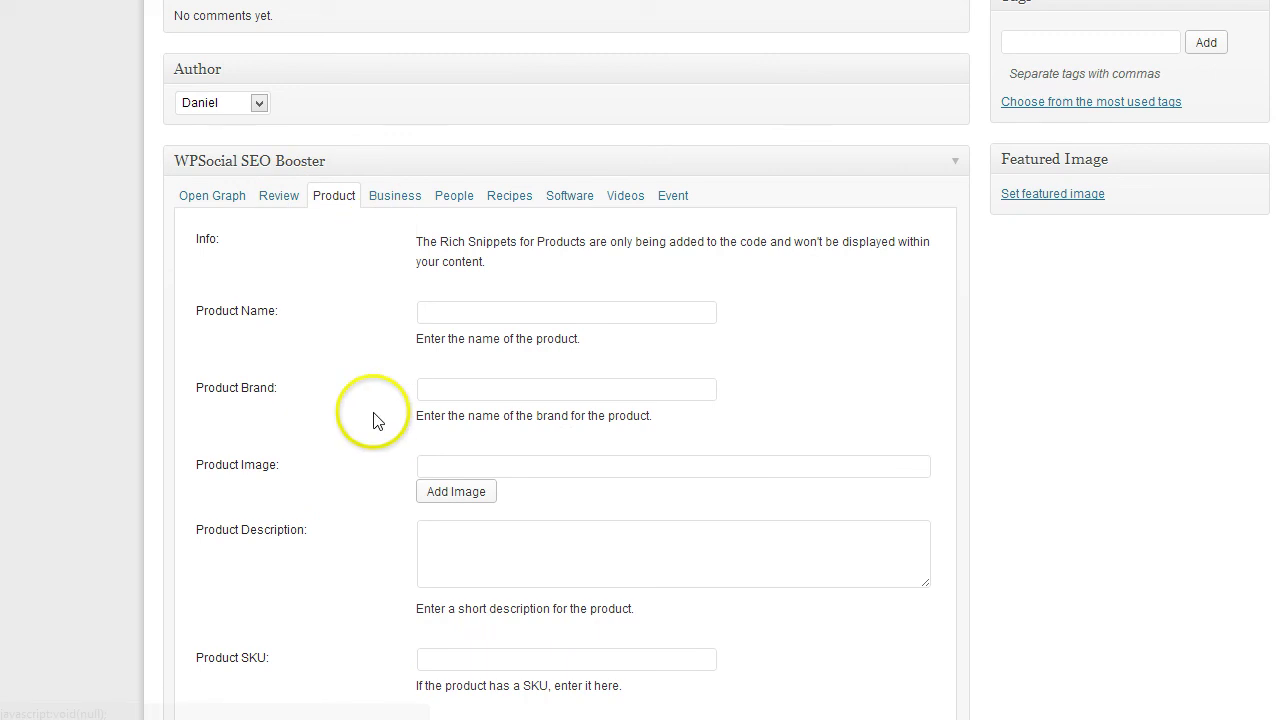
pyautogui.scroll(-1, 375, 415)
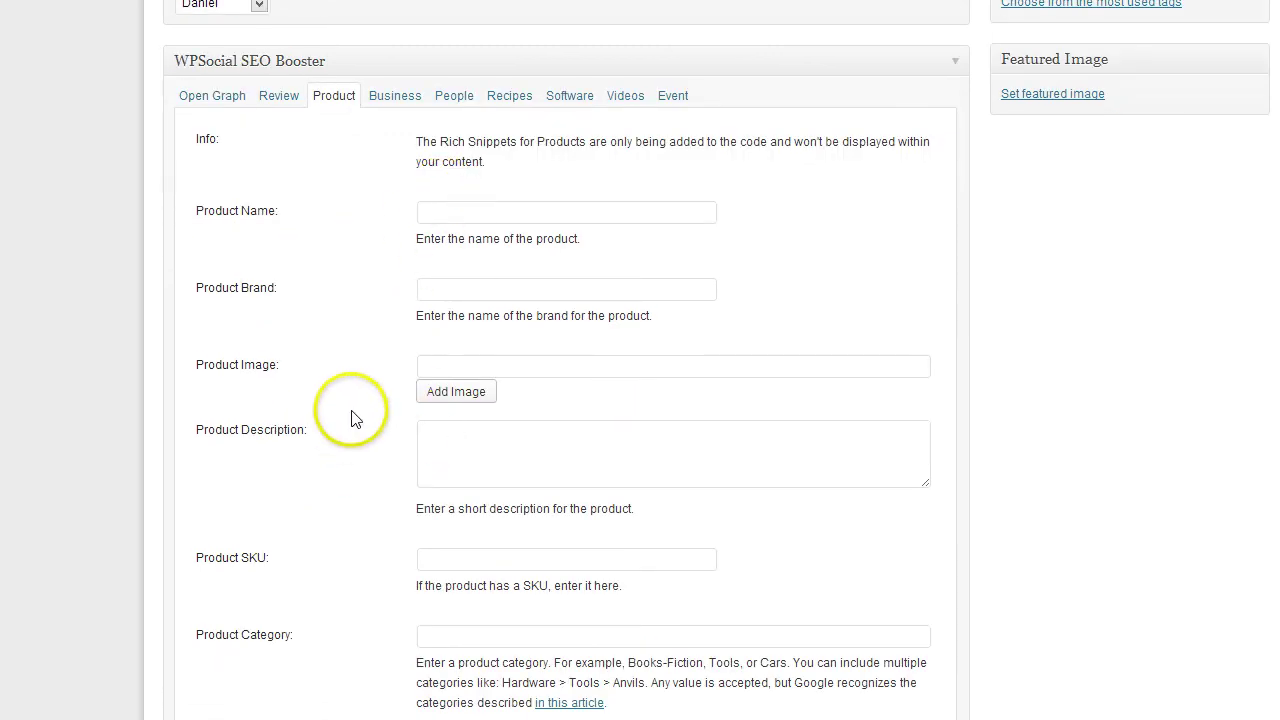
pyautogui.scroll(-3, 352, 418)
pyautogui.scroll(-2, 352, 418)
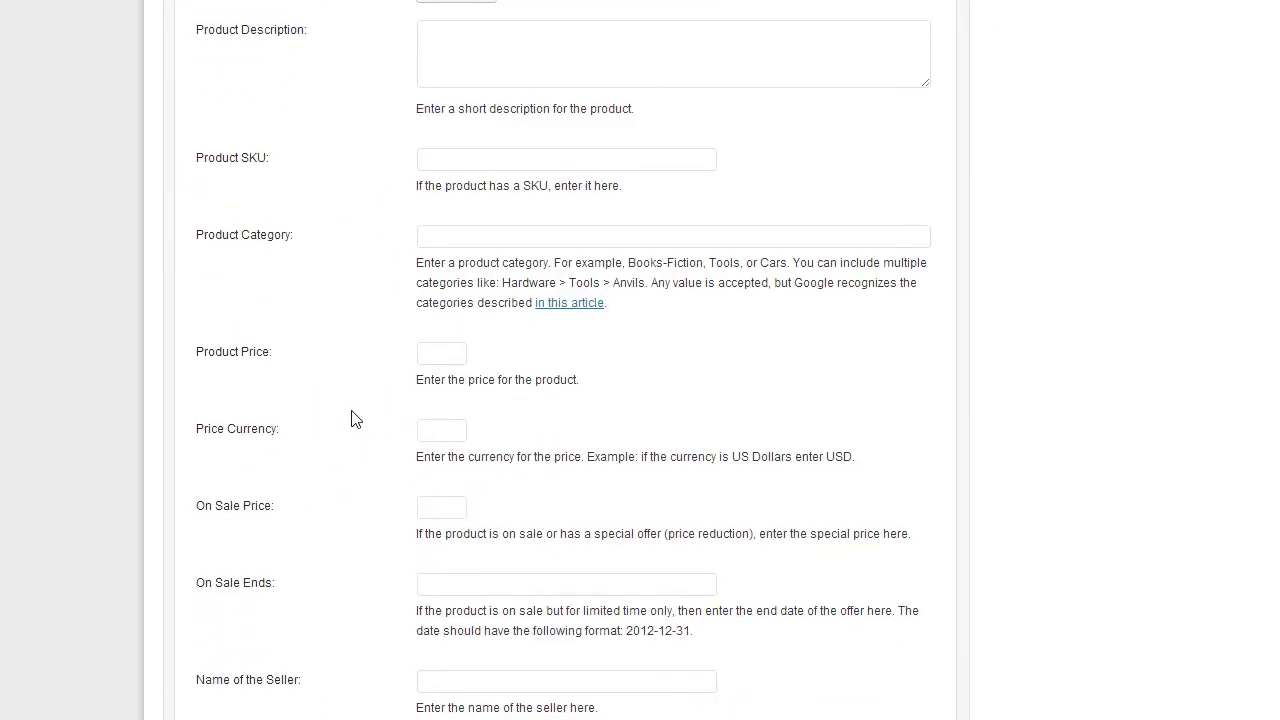
pyautogui.scroll(6, 352, 418)
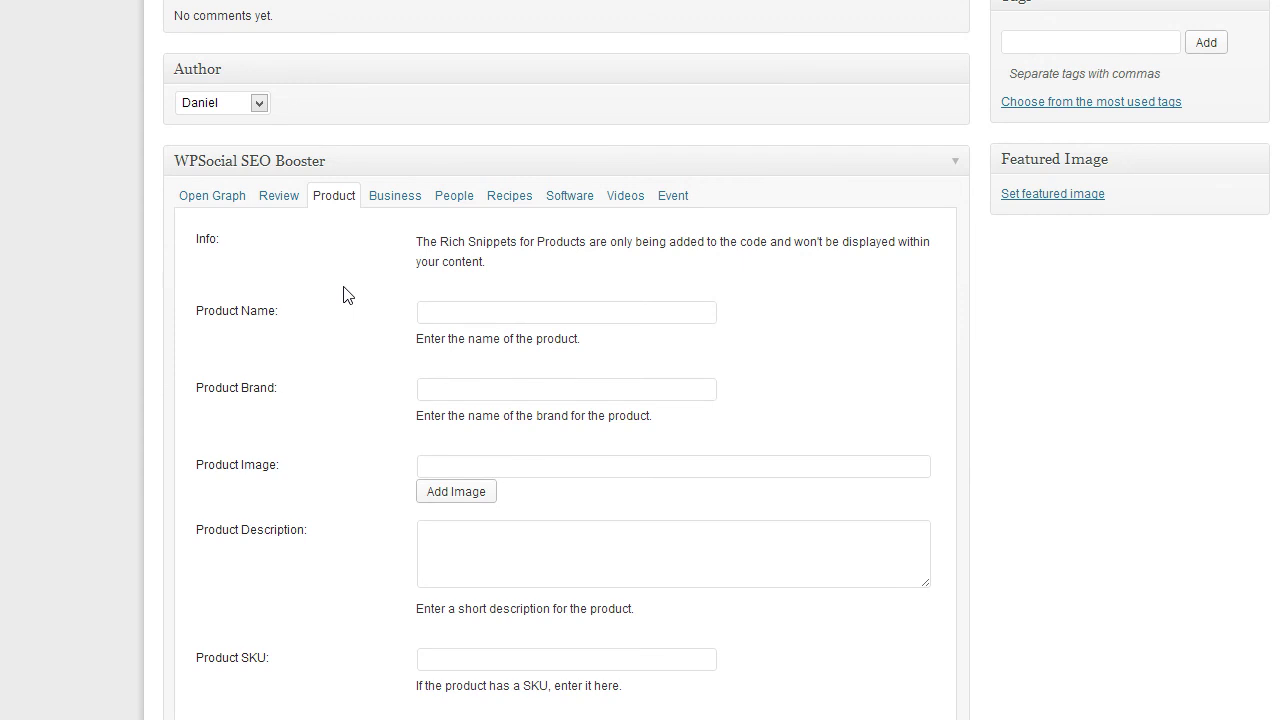
# Step: Switch to the Business tab and scroll through its rich-snippet fields
pyautogui.click(381, 192)
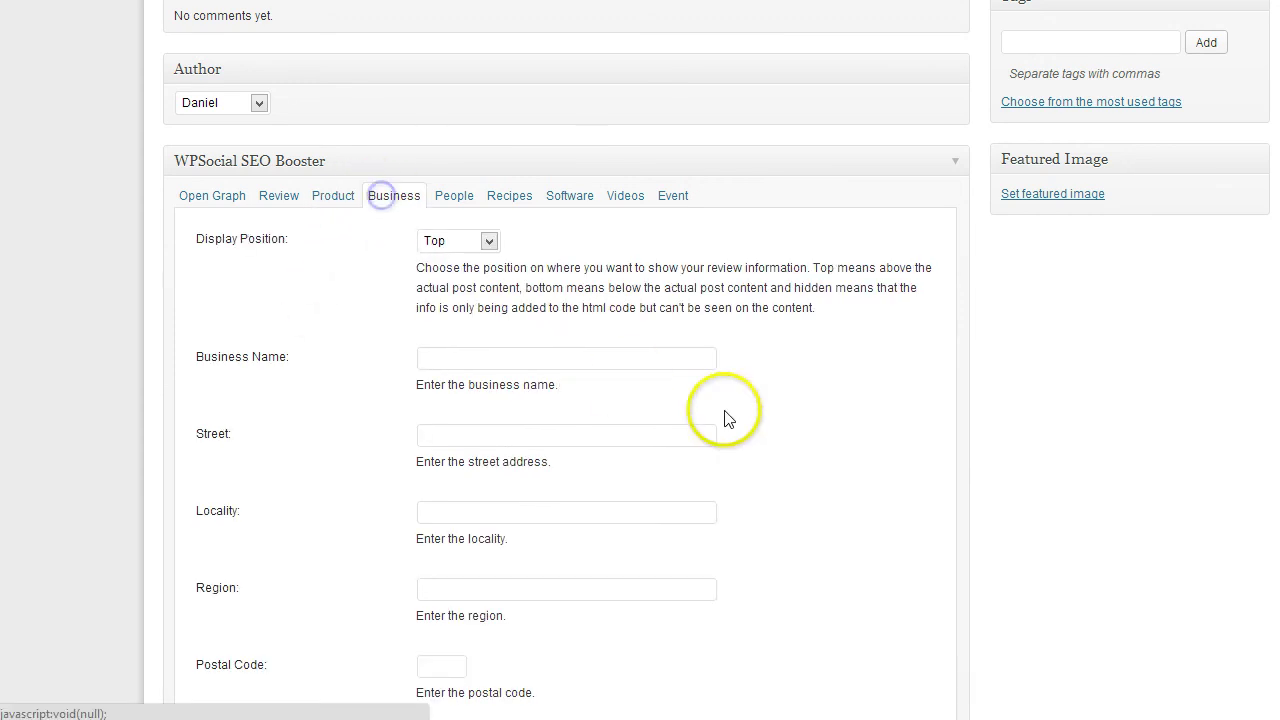
pyautogui.scroll(6, 727, 418)
pyautogui.scroll(-2, 735, 605)
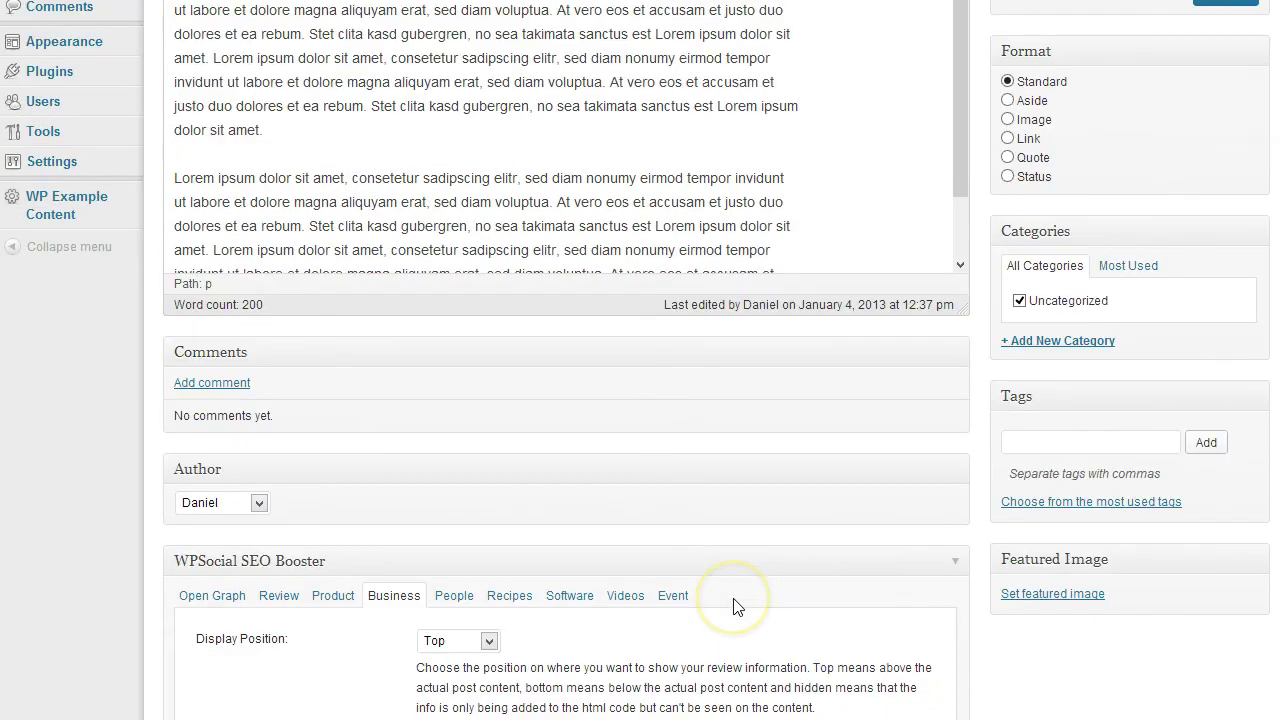
pyautogui.scroll(-3, 735, 605)
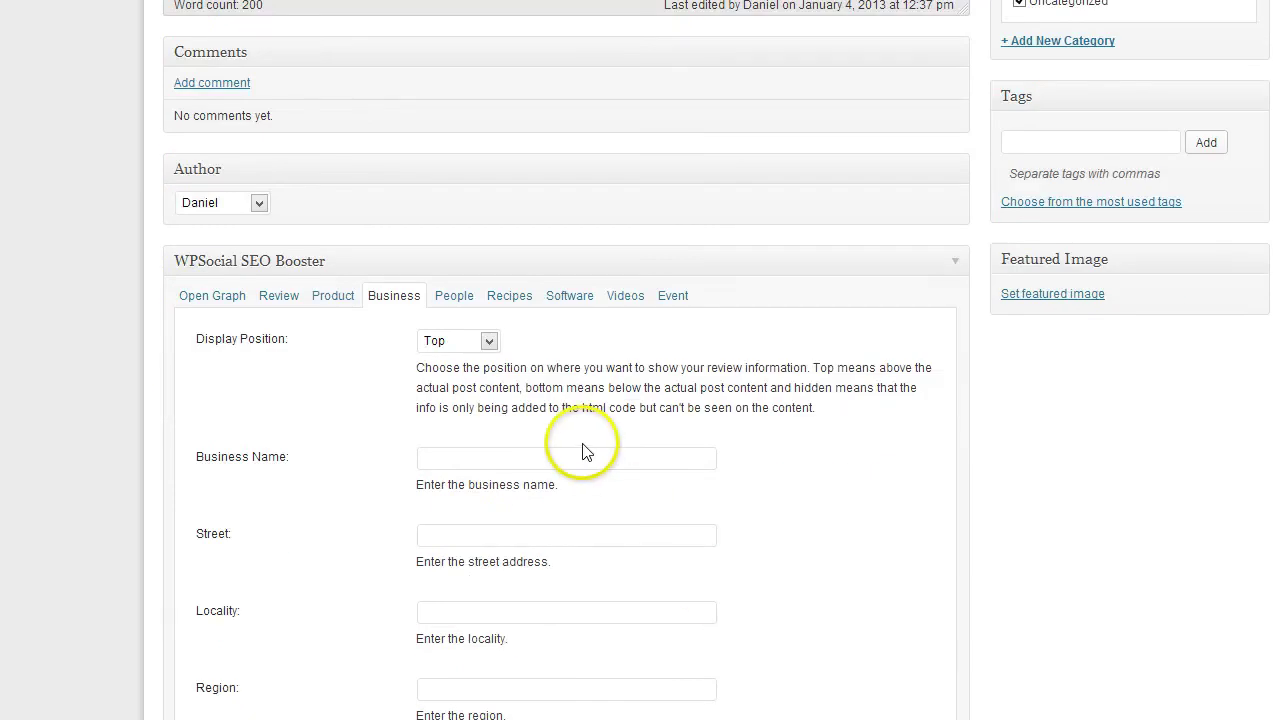
pyautogui.scroll(-4, 583, 455)
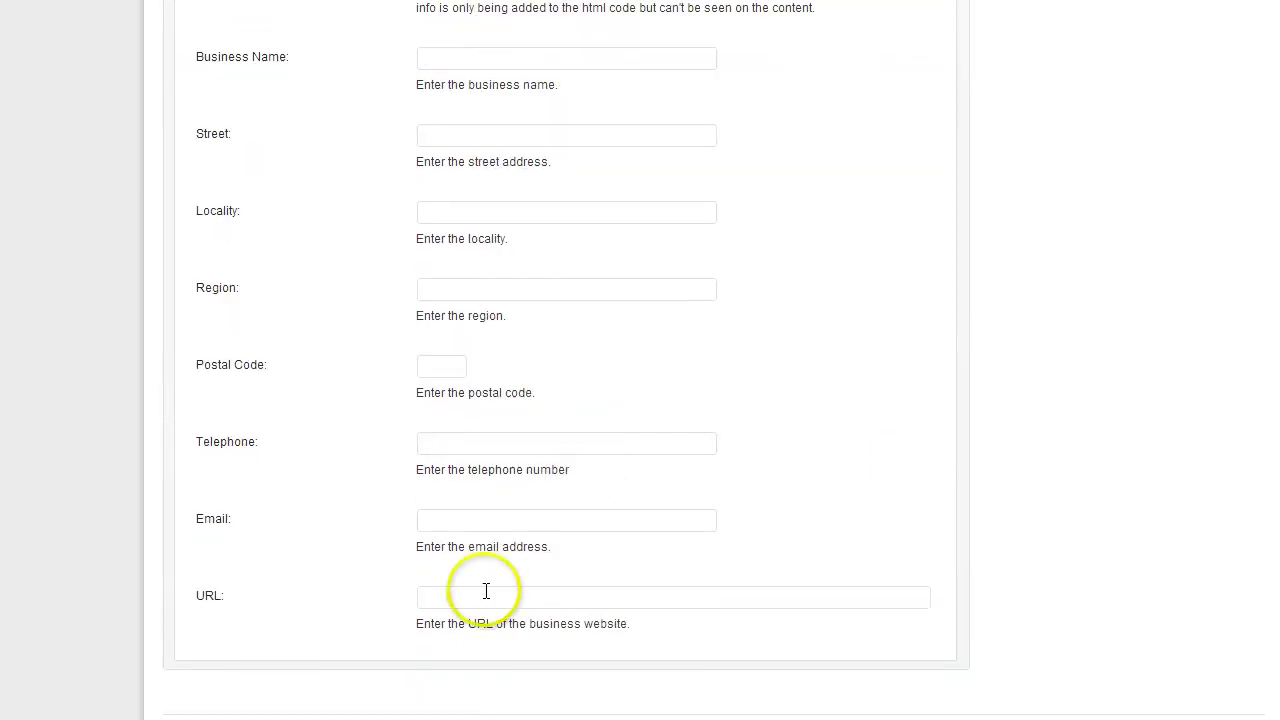
pyautogui.scroll(2, 600, 397)
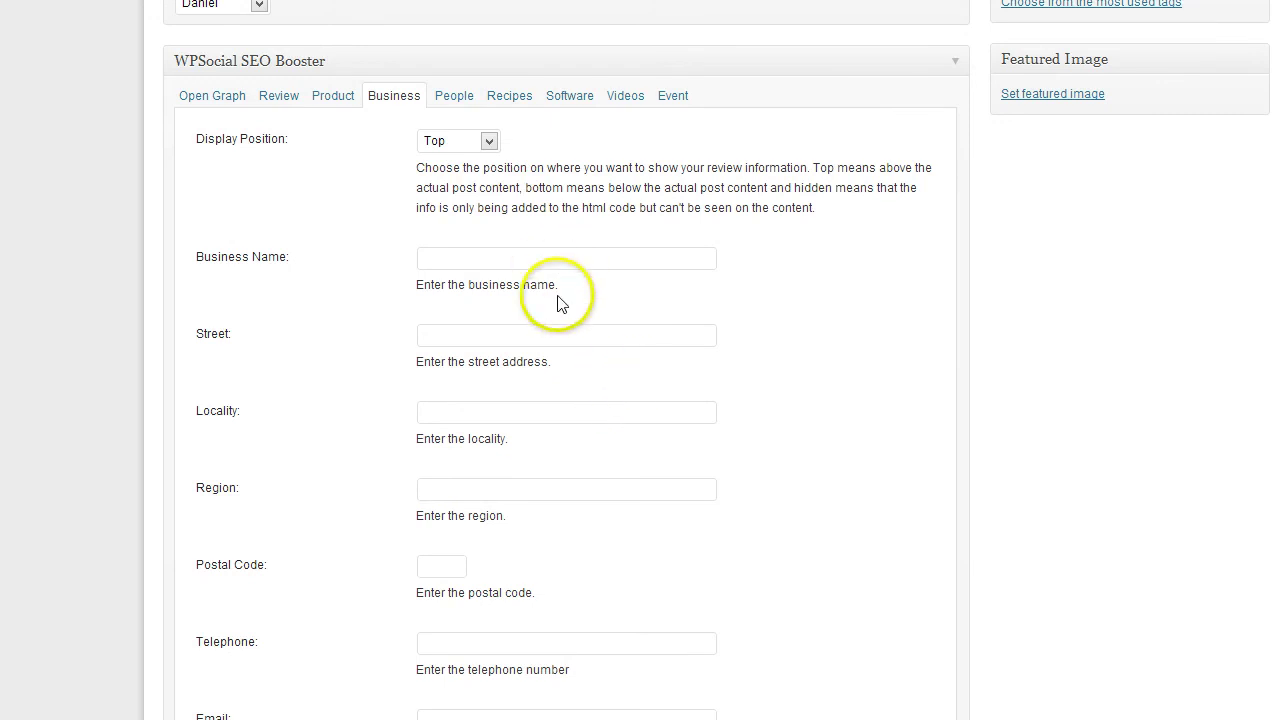
# Step: Show the People rich-snippet fields in the SEO Booster box
pyautogui.click(455, 98)
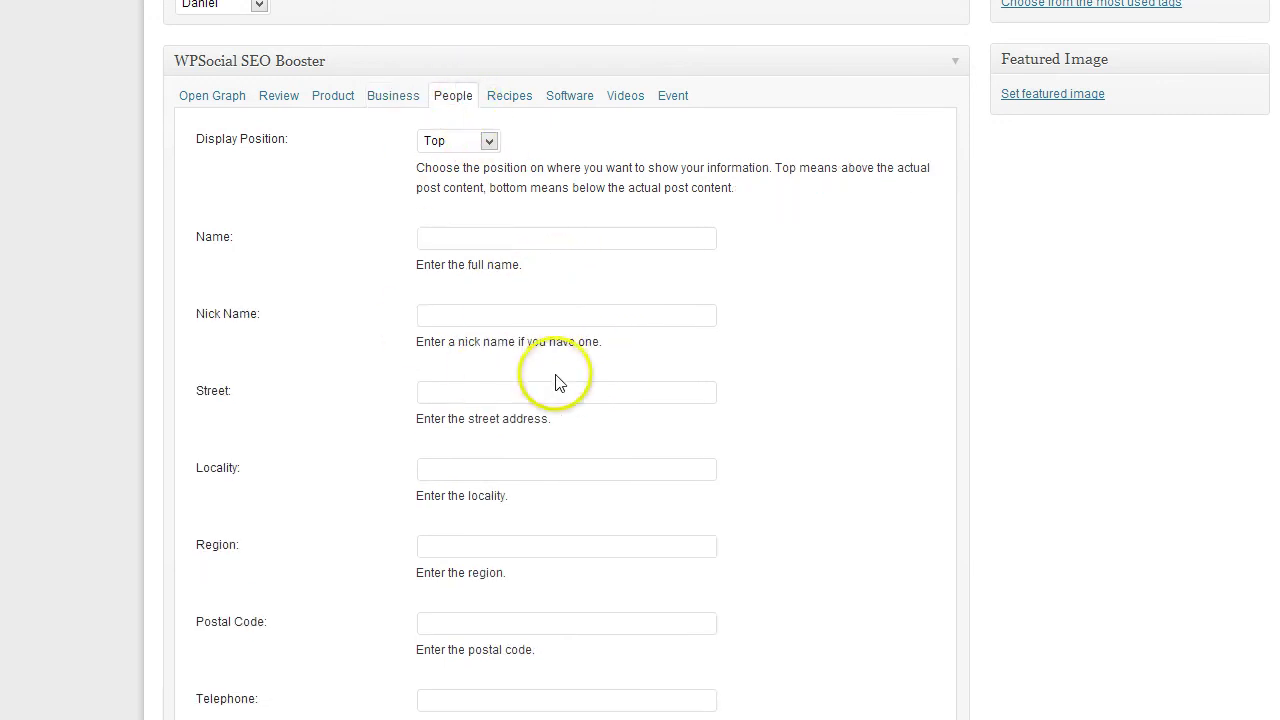
pyautogui.scroll(-2, 558, 383)
pyautogui.scroll(3, 560, 377)
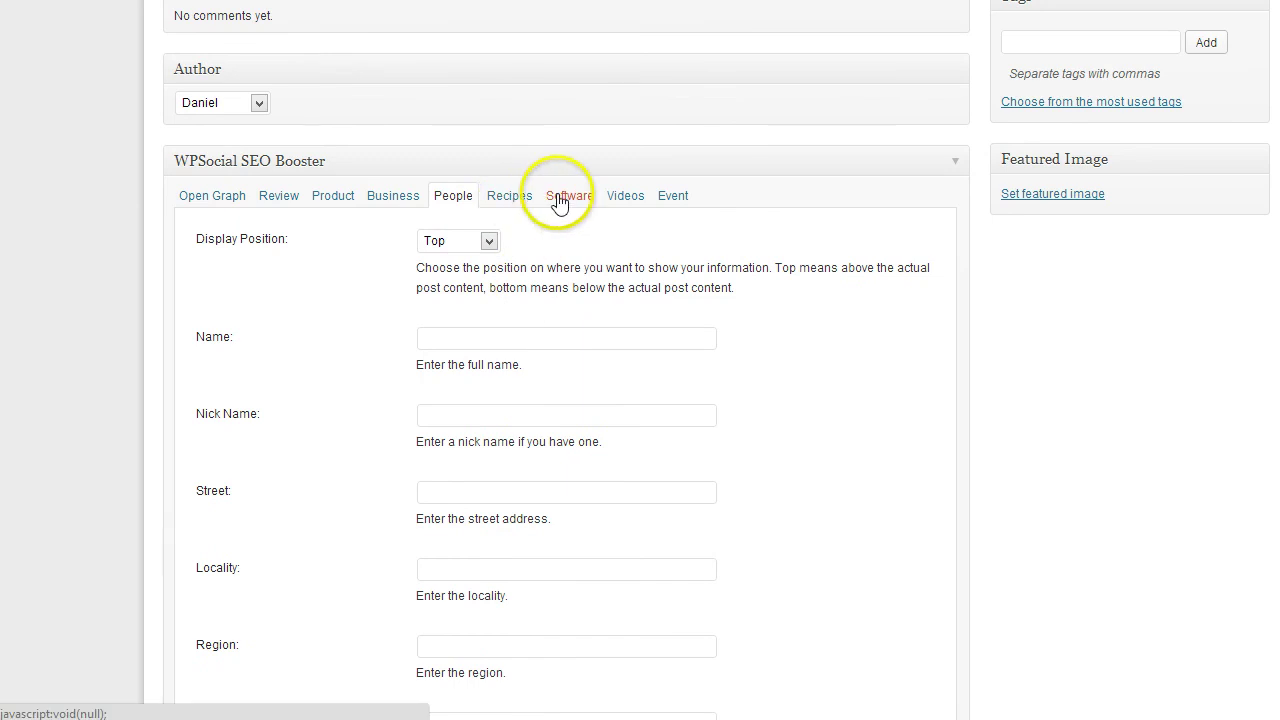
# Step: Show the empty Videos rich-snippet fields and scroll through them
pyautogui.click(625, 198)
pyautogui.scroll(-1, 650, 340)
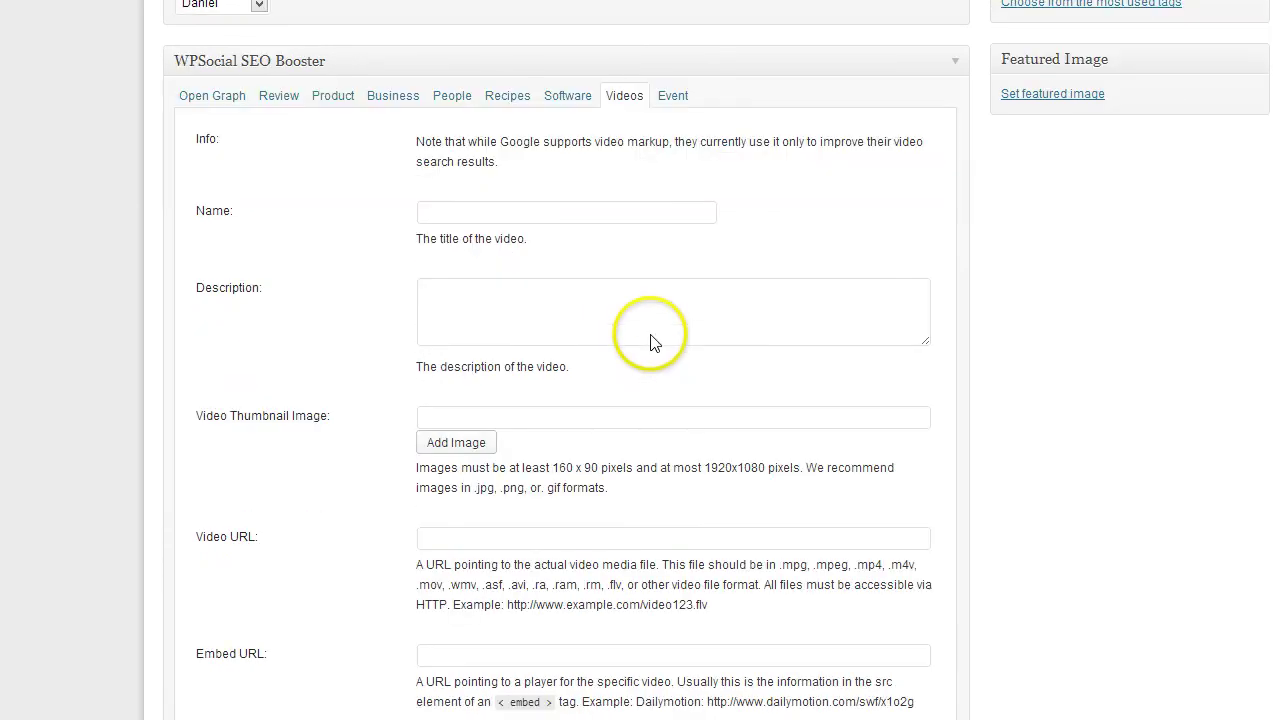
pyautogui.scroll(-2, 650, 340)
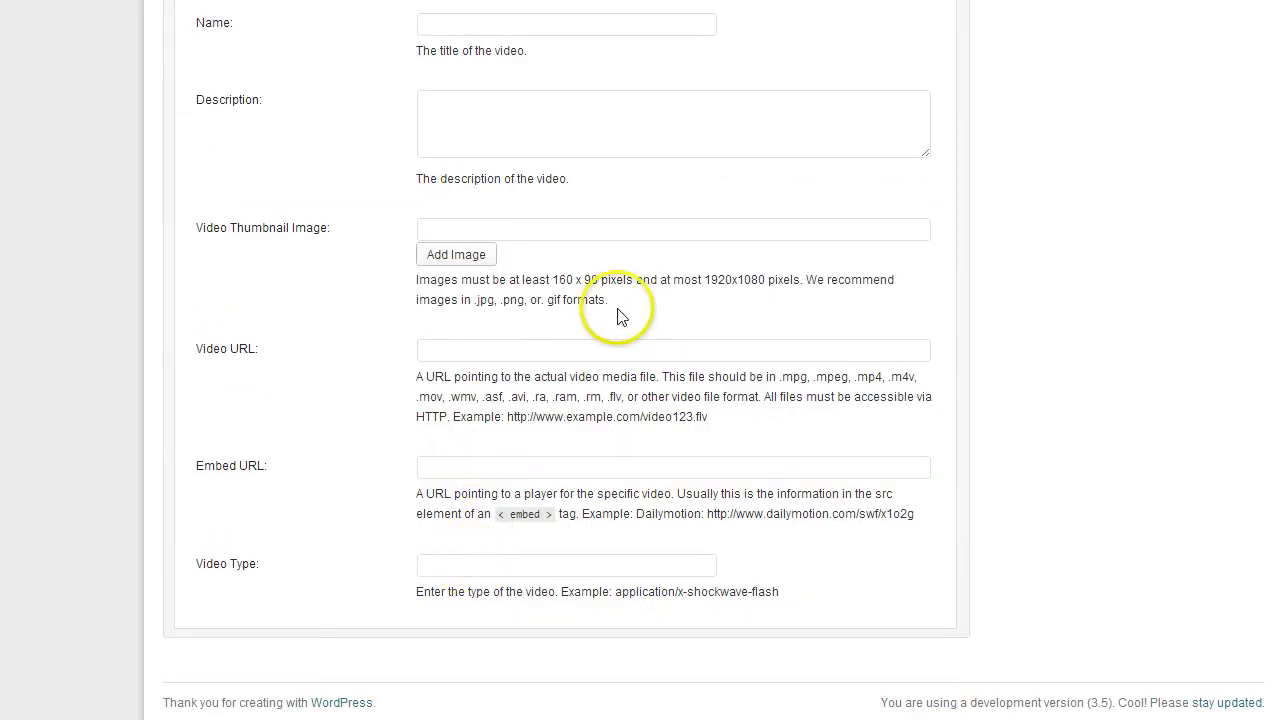
pyautogui.scroll(2, 618, 316)
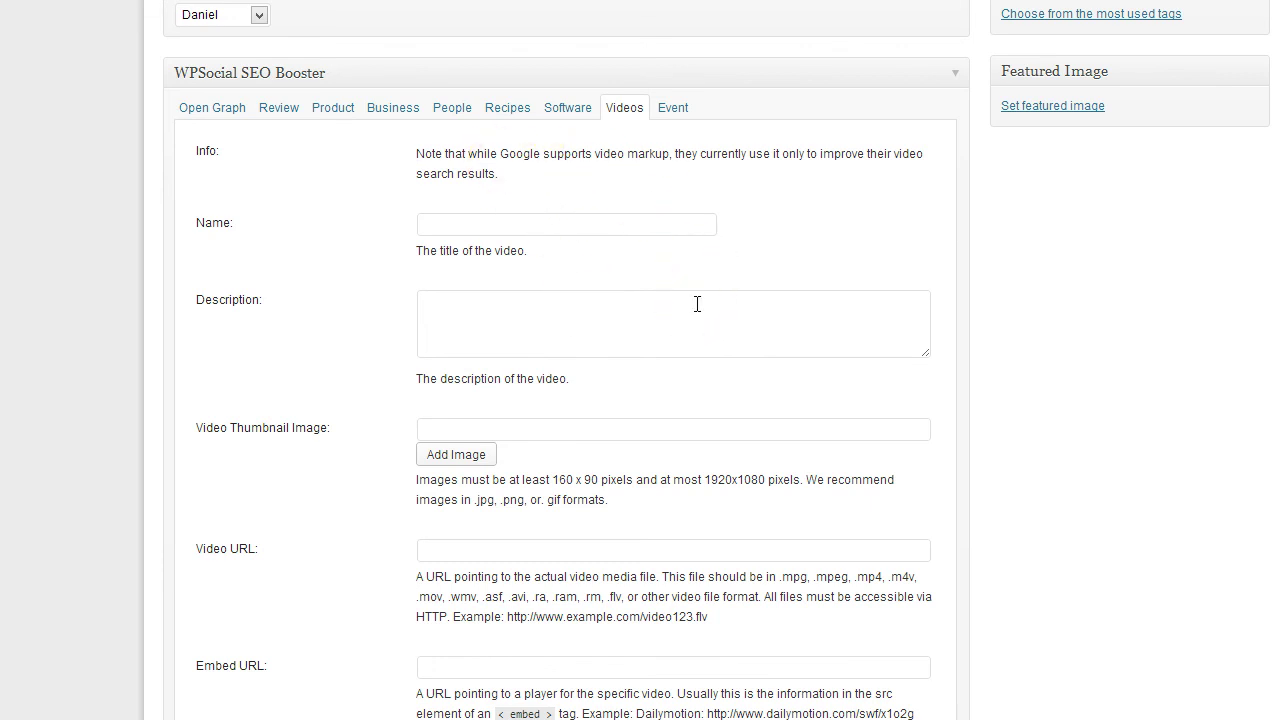
pyautogui.scroll(-1, 697, 304)
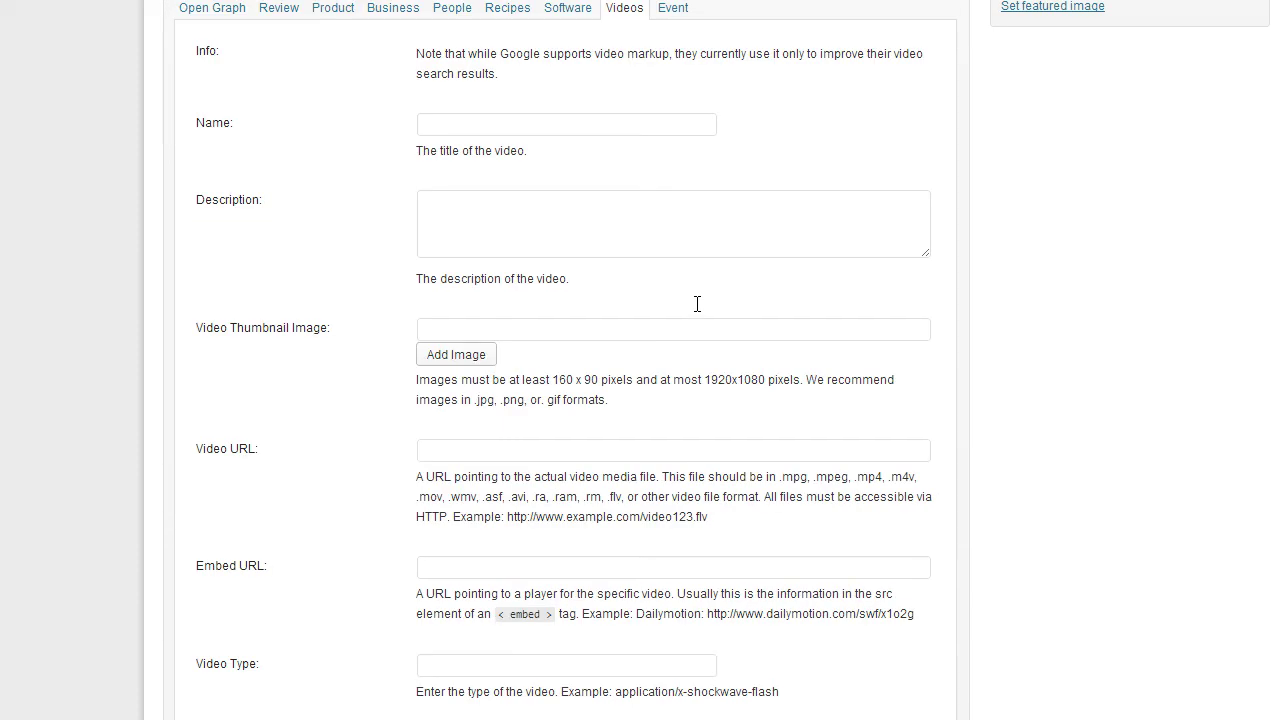
# Step: Show the Event tab and scroll through its name, image, dates and location fields
pyautogui.scroll(1, 697, 304)
pyautogui.click(672, 107)
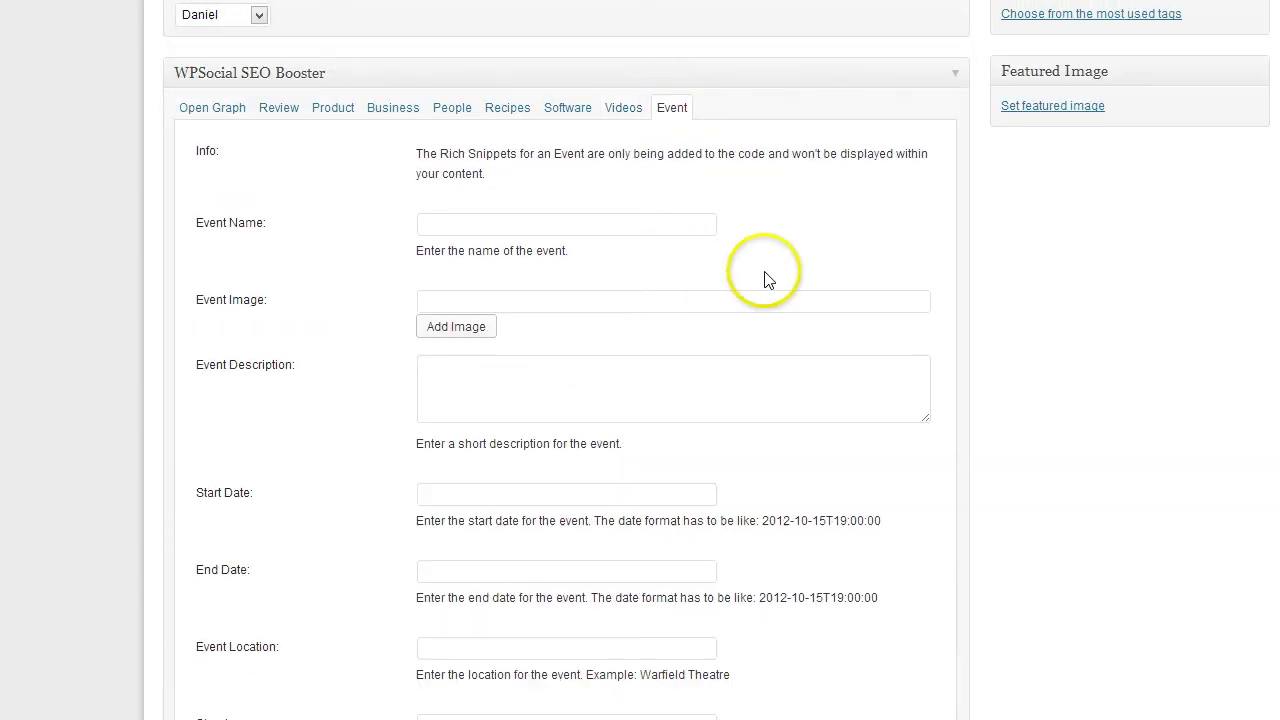
pyautogui.scroll(-2, 689, 391)
pyautogui.scroll(-7, 689, 397)
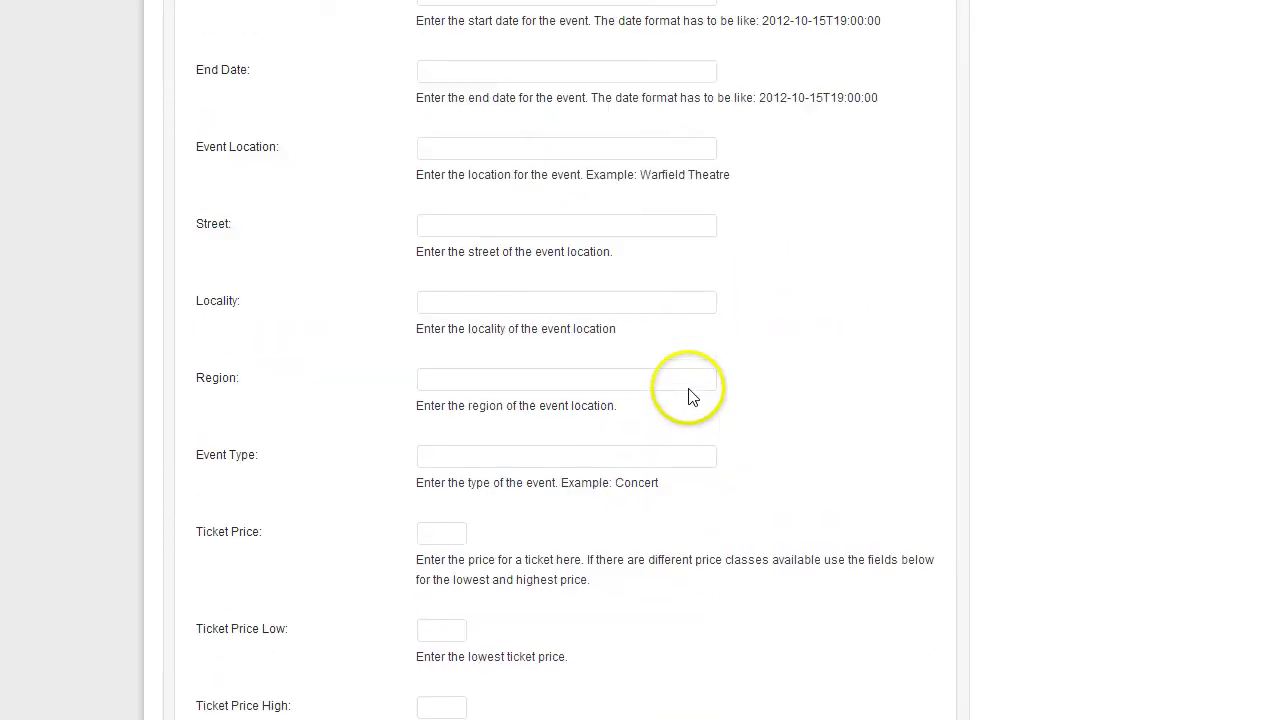
pyautogui.scroll(10, 689, 397)
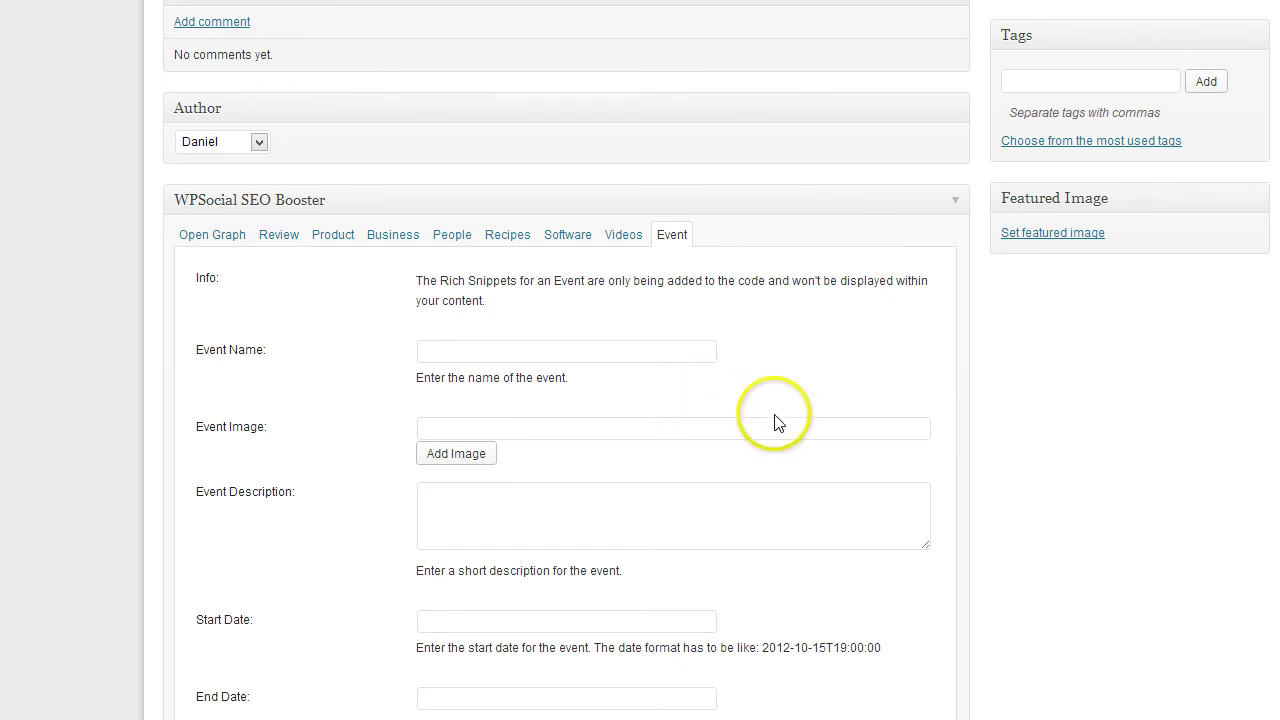
pyautogui.scroll(2, 782, 422)
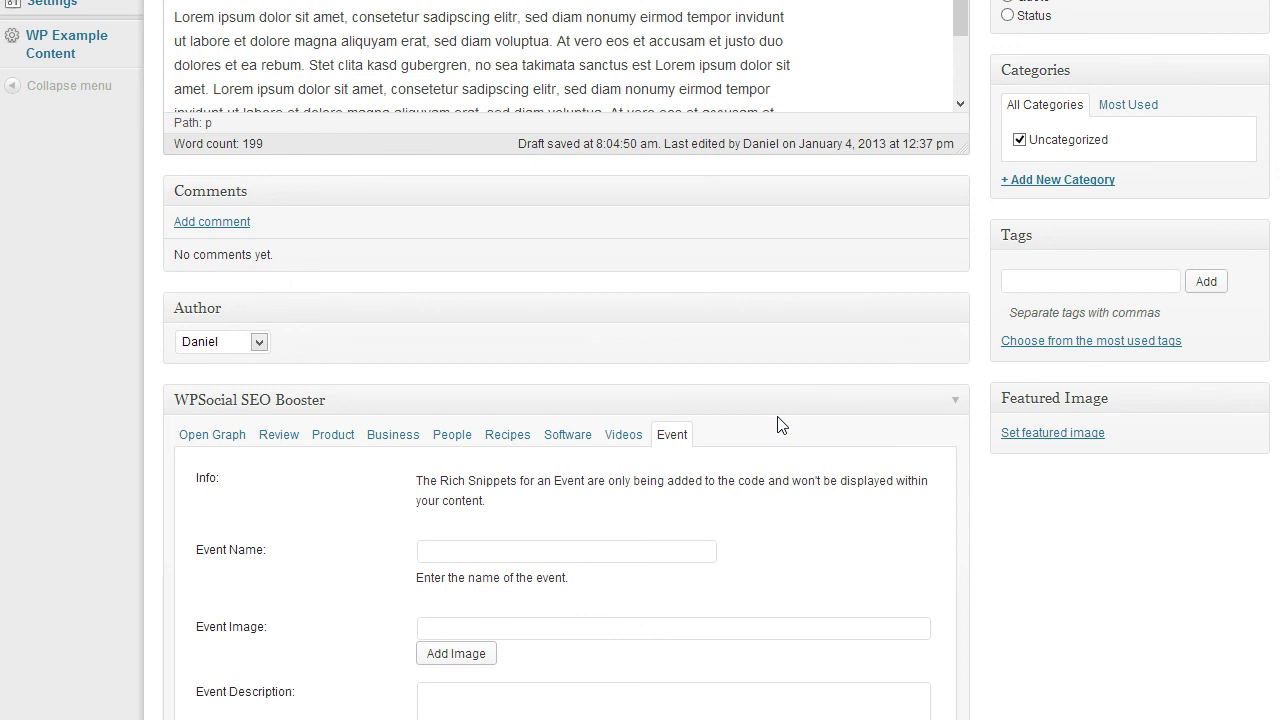
pyautogui.scroll(-3, 780, 422)
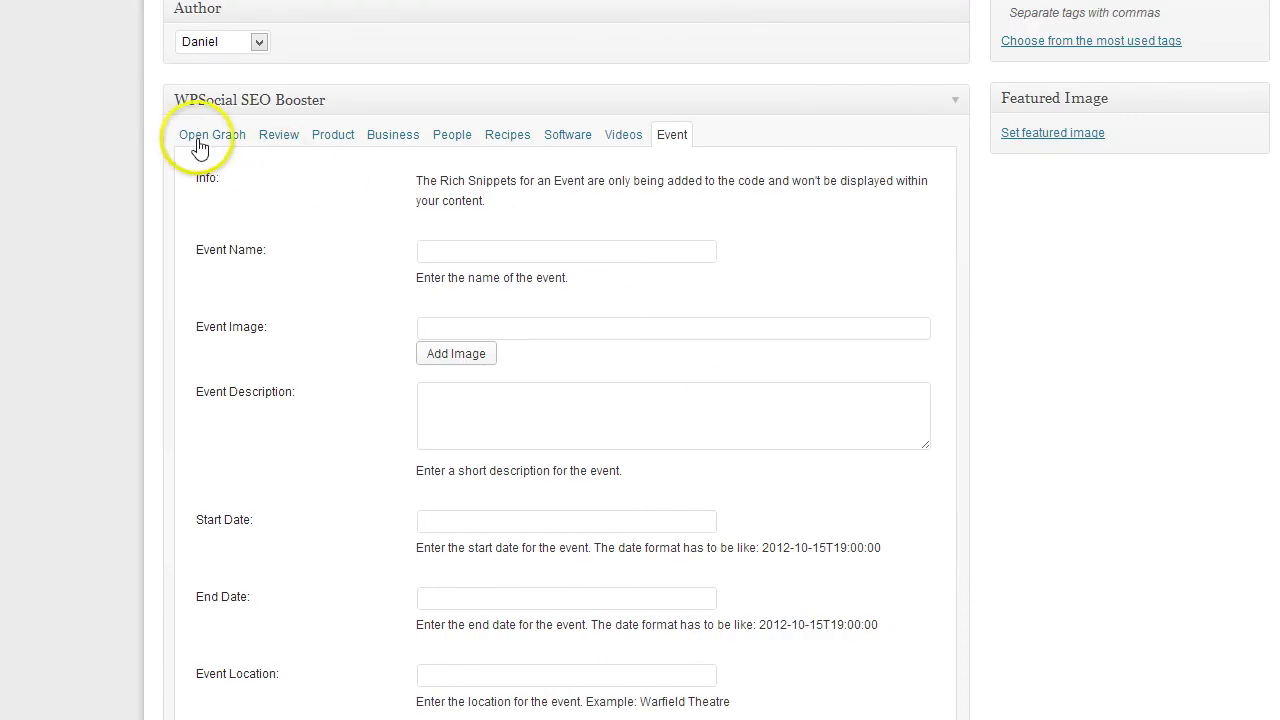
# Step: Switch to the empty Review fields and scroll back to the top of Edit Post
pyautogui.click(283, 135)
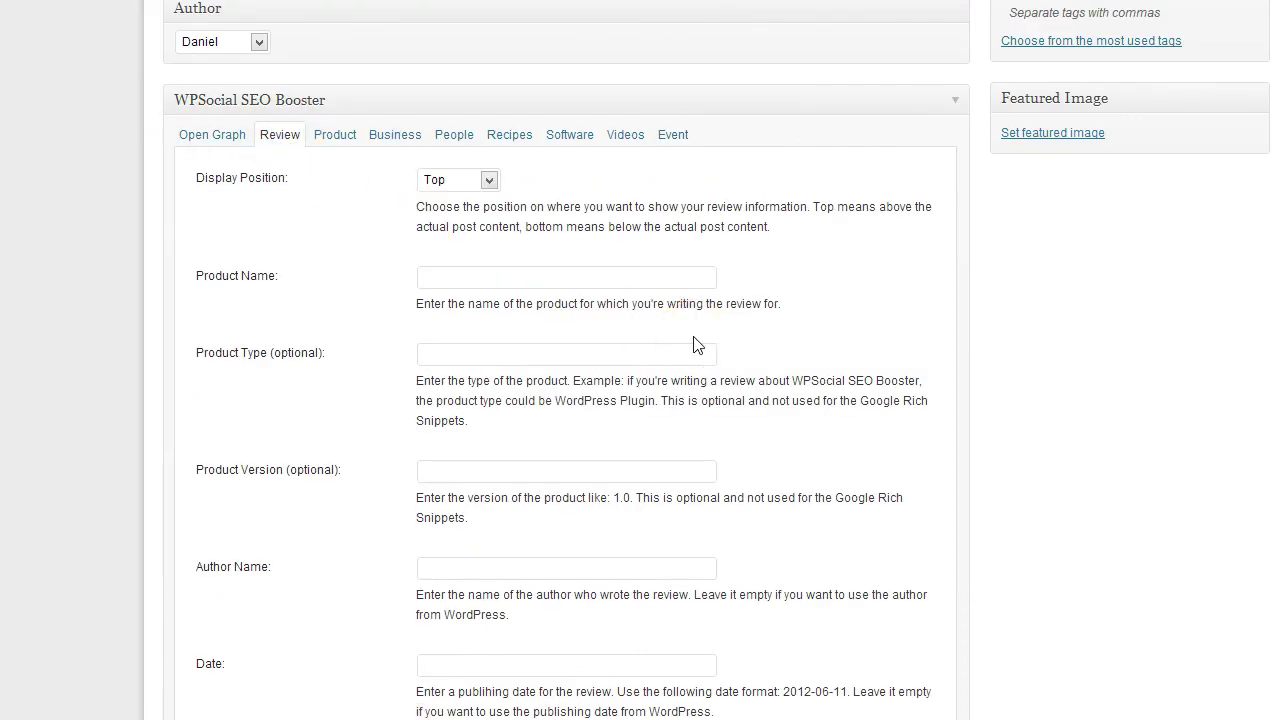
pyautogui.scroll(-5, 697, 345)
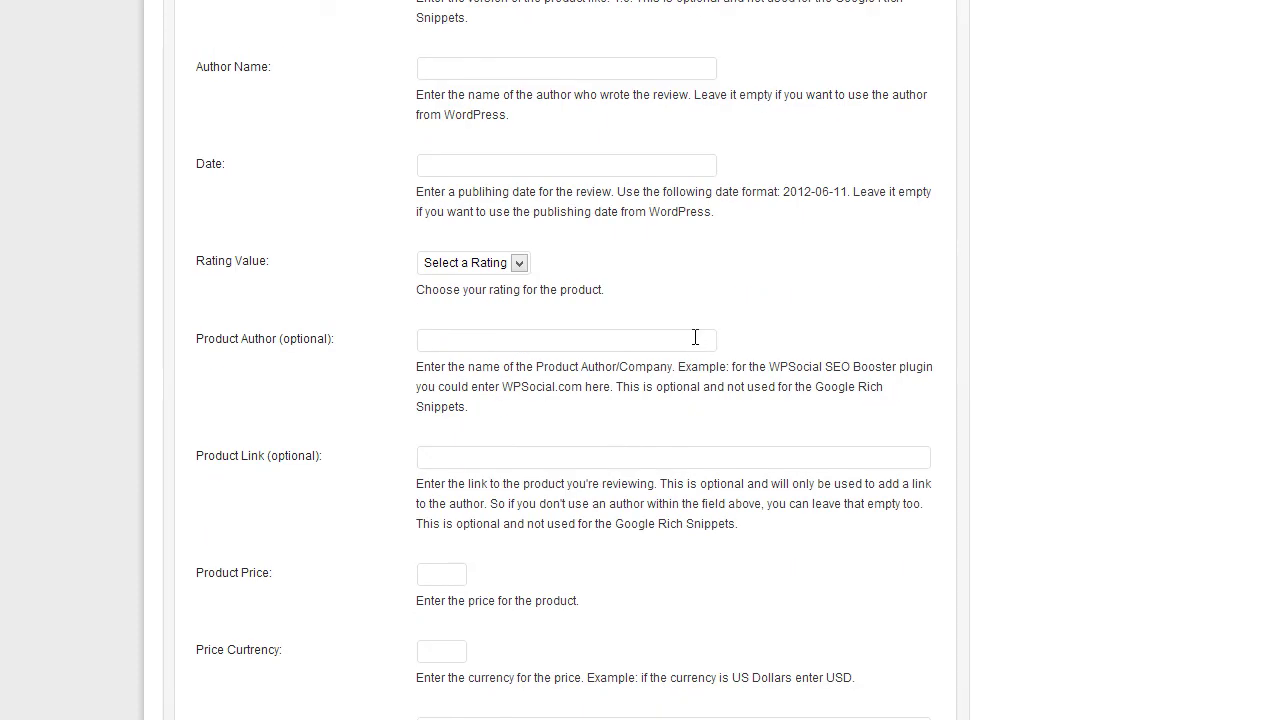
pyautogui.scroll(-2, 695, 337)
pyautogui.scroll(1, 695, 340)
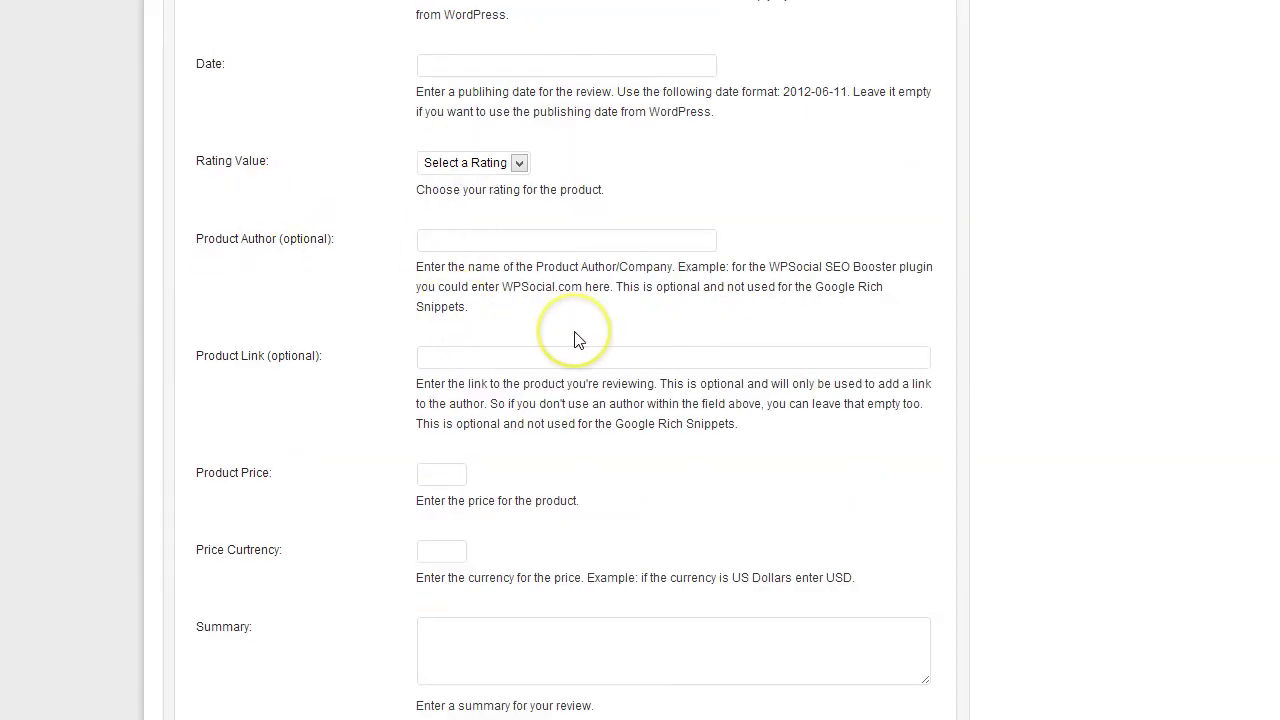
pyautogui.scroll(15, 575, 340)
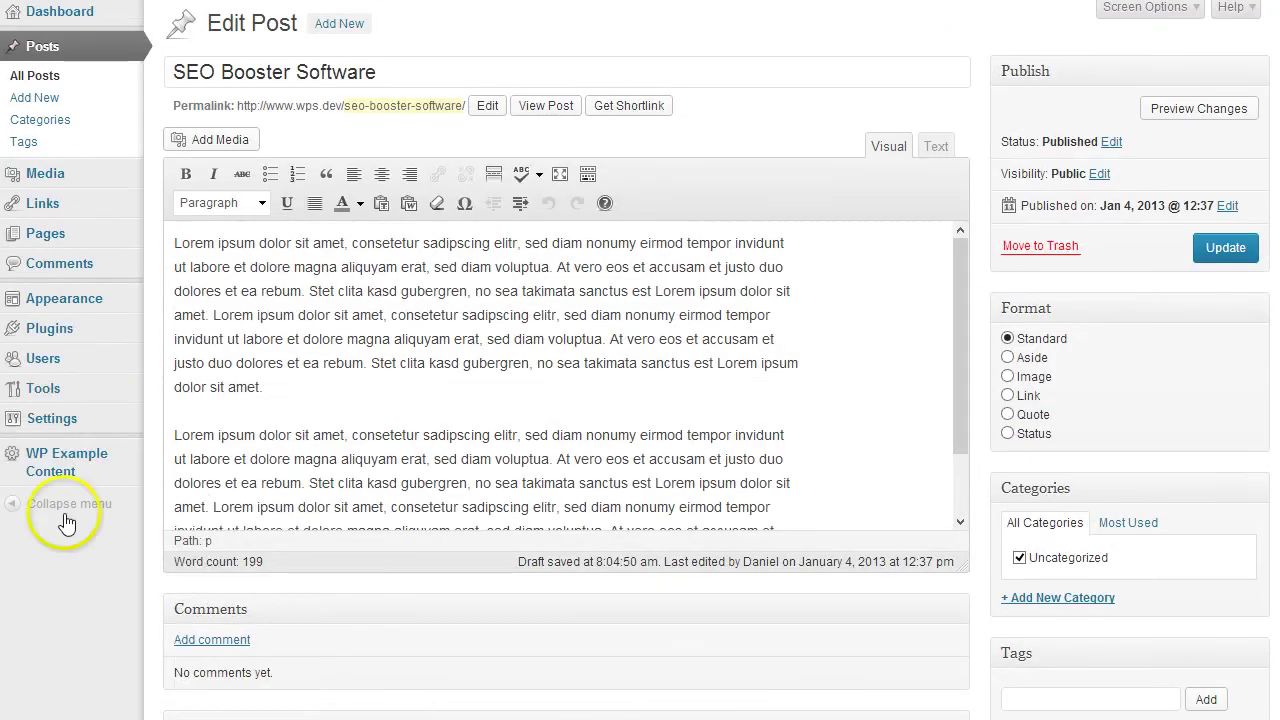
# Step: Go to Settings > WP Social SEO Booster and show the Manual tab's Thank You section
pyautogui.moveTo(45, 418)
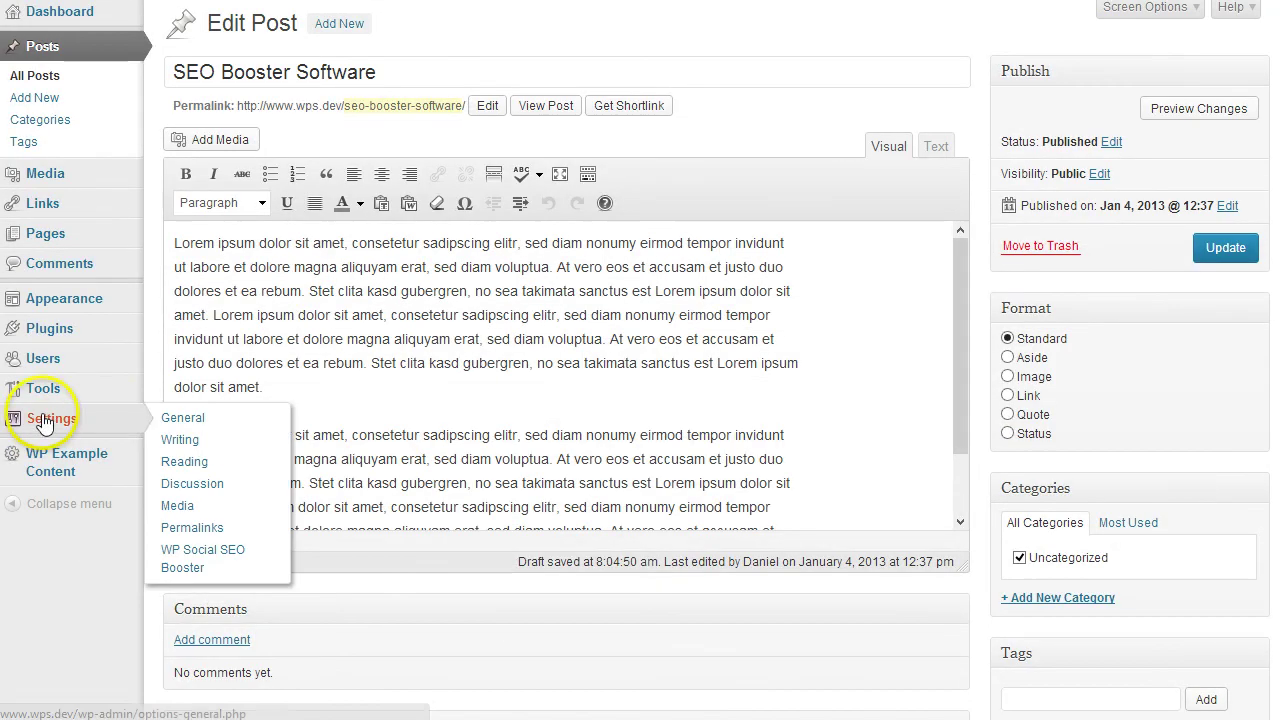
pyautogui.click(185, 552)
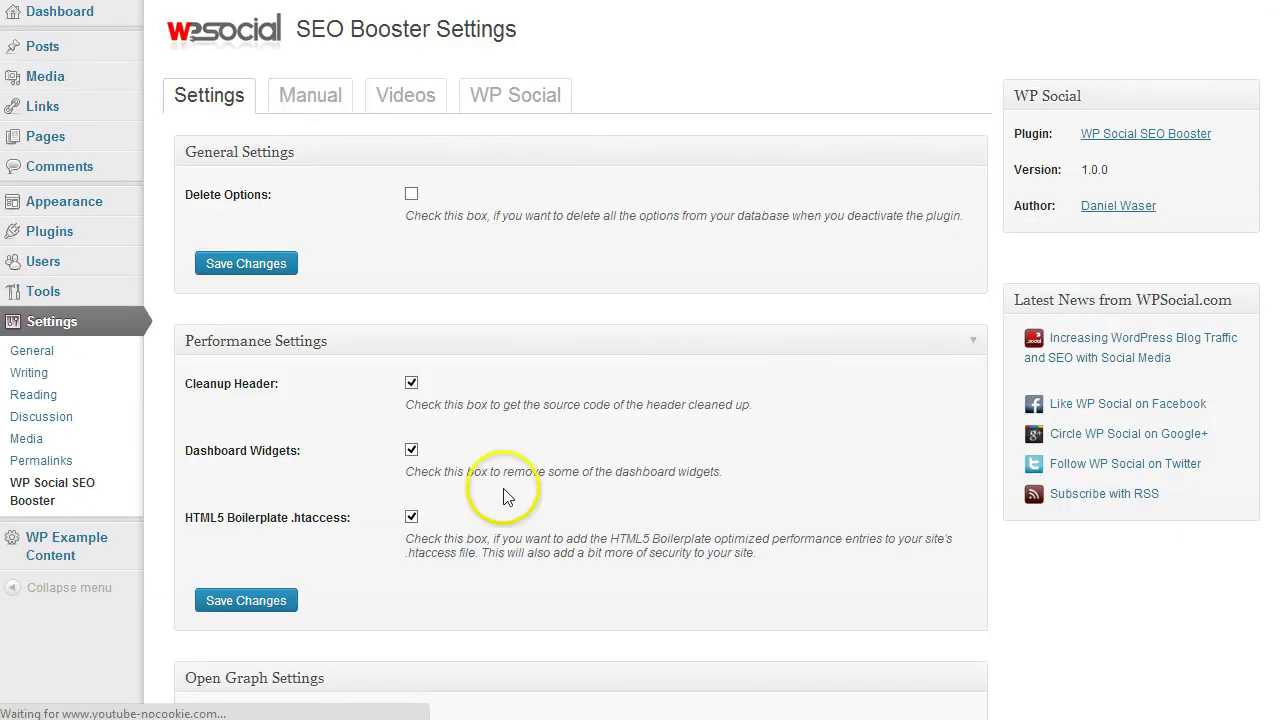
pyautogui.click(306, 94)
pyautogui.scroll(-5, 630, 300)
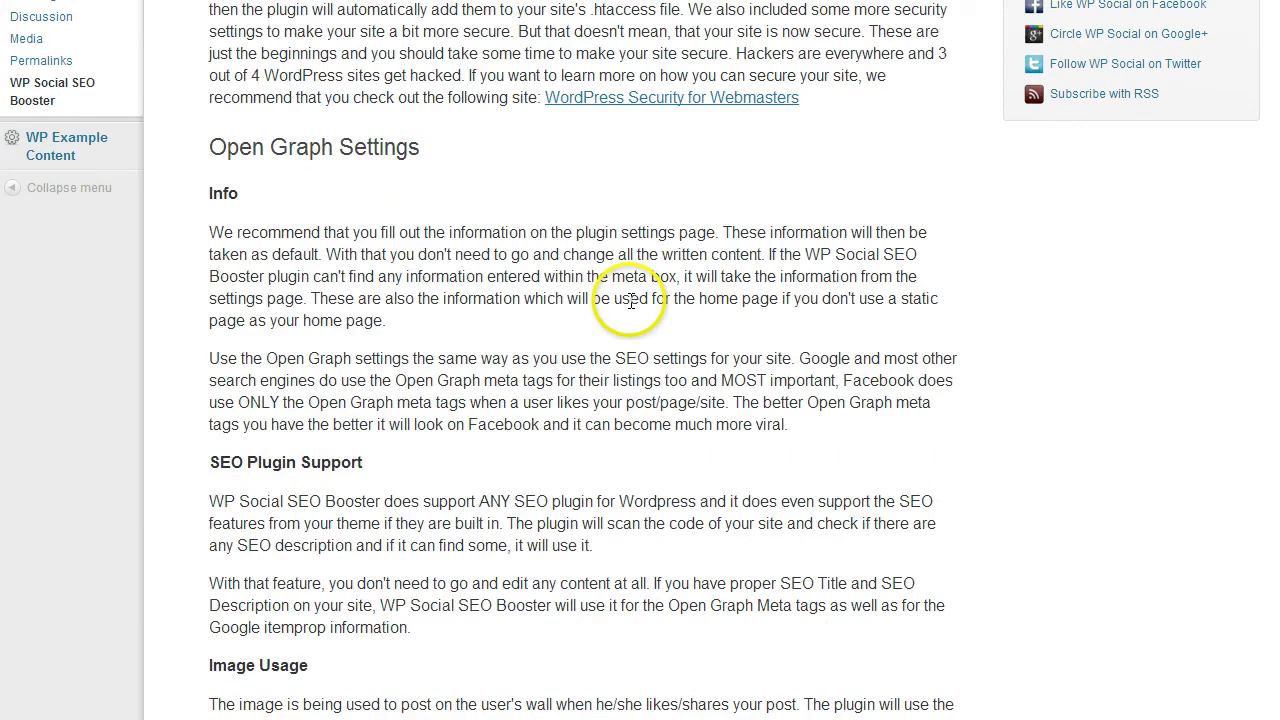
pyautogui.scroll(5, 630, 300)
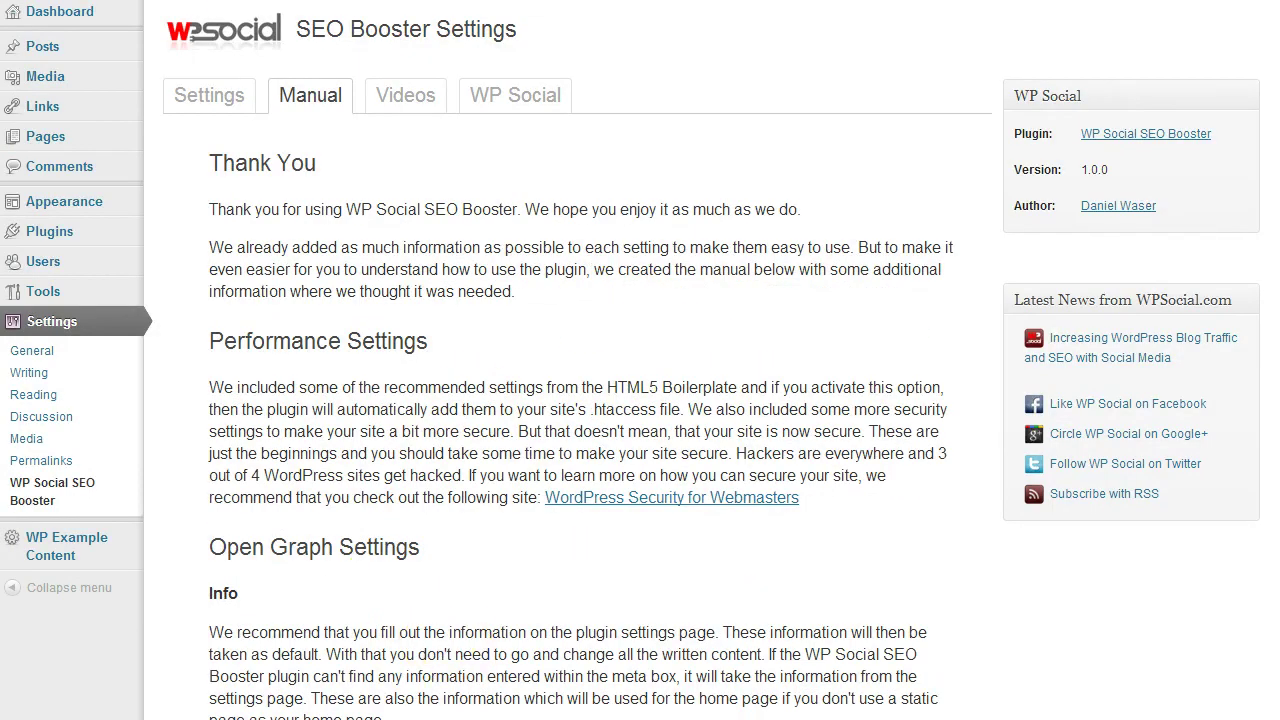